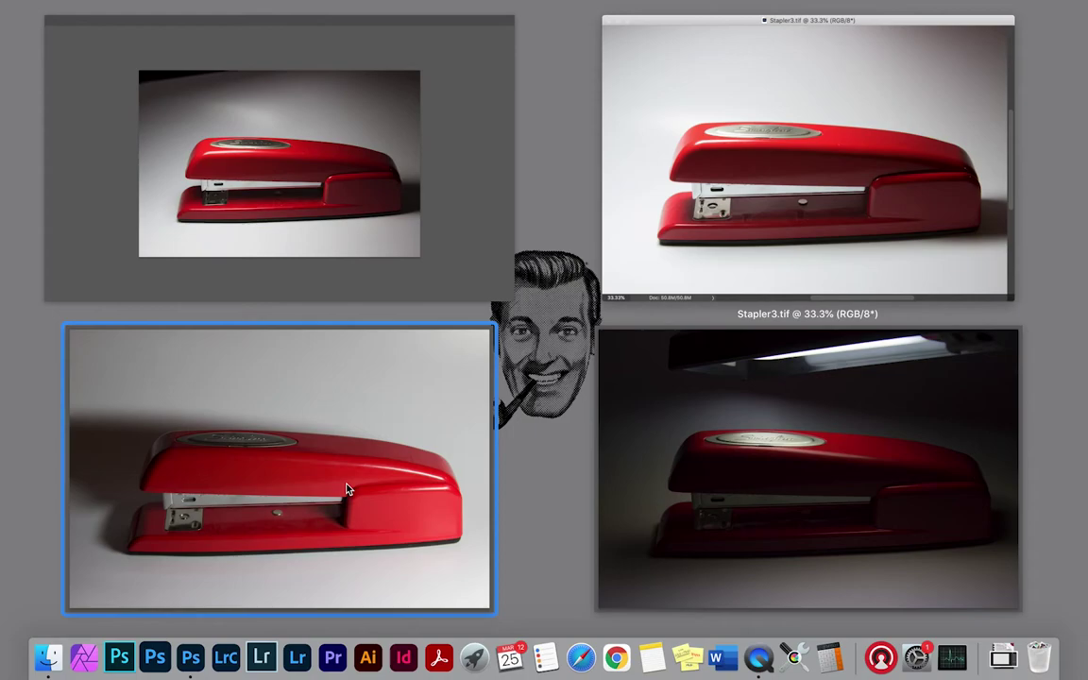
Bring up Stapler2.tif and switch to Stapler1.tif to compare the lighting in the two photos.
click(304, 267)
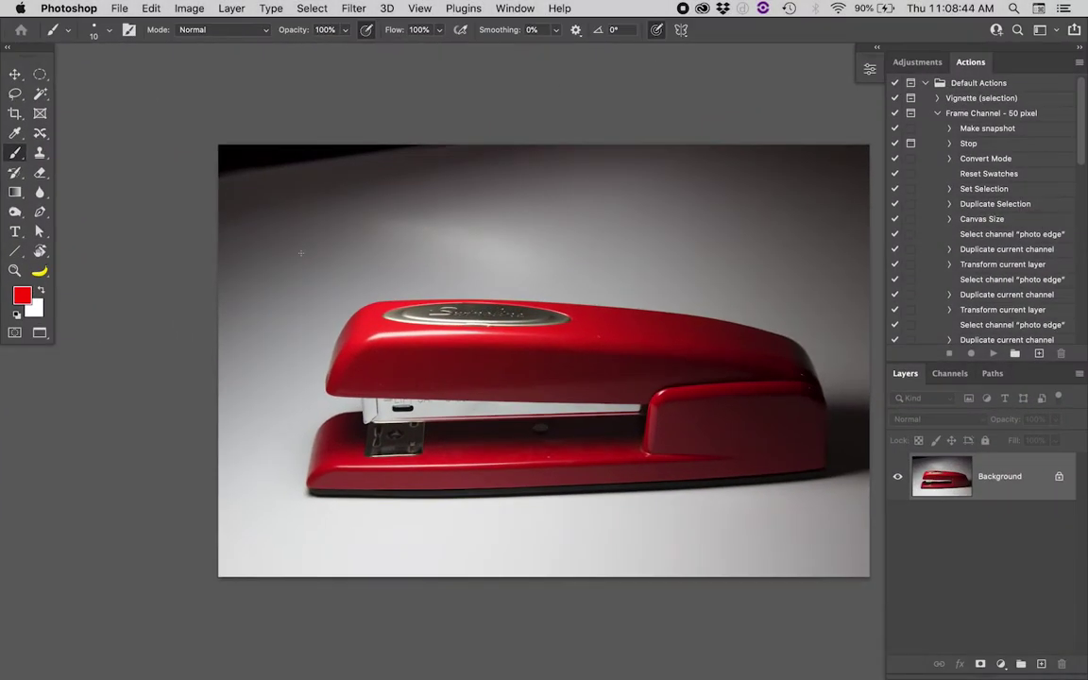
click(494, 8)
click(486, 621)
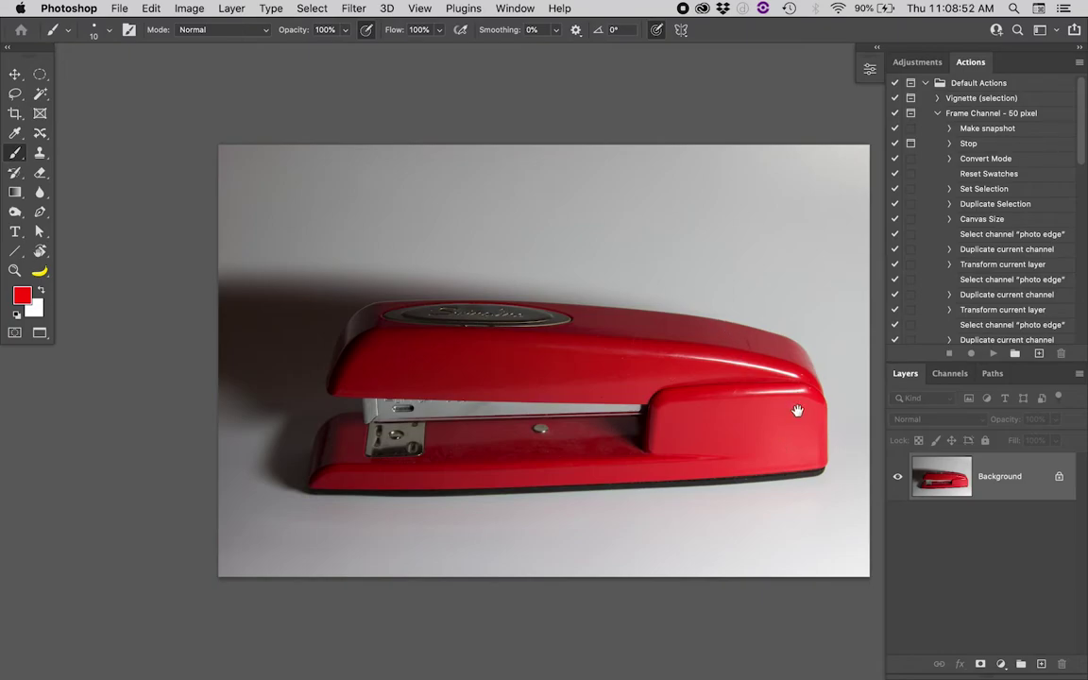
Switch to Stapler2.tif, select the whole image and copy it.
click(506, 8)
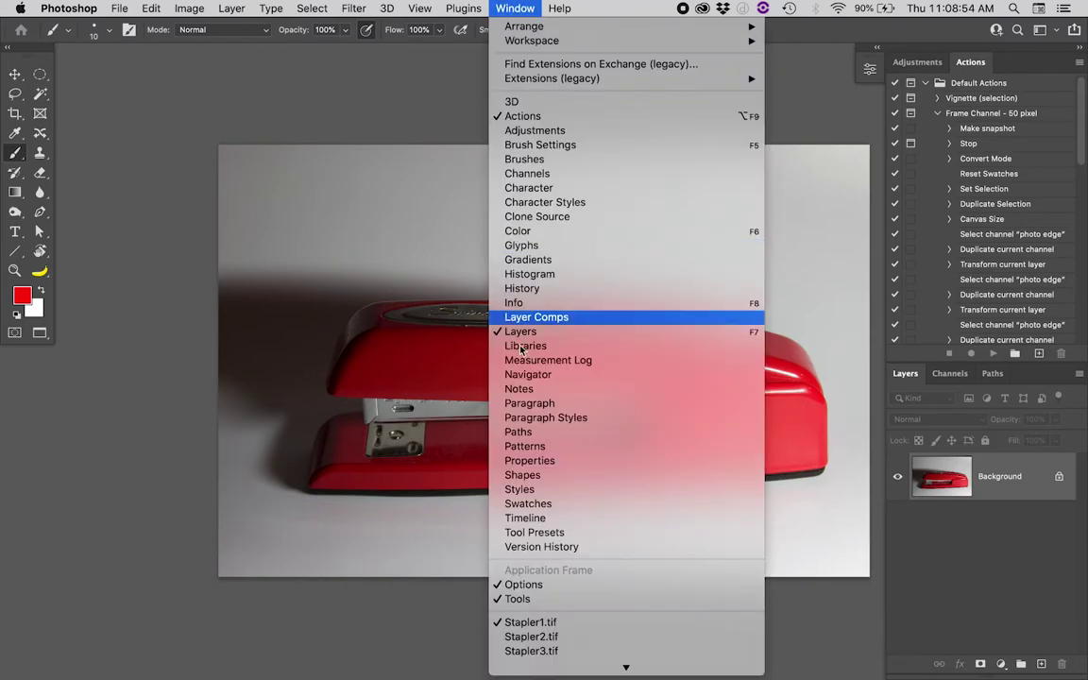
click(528, 636)
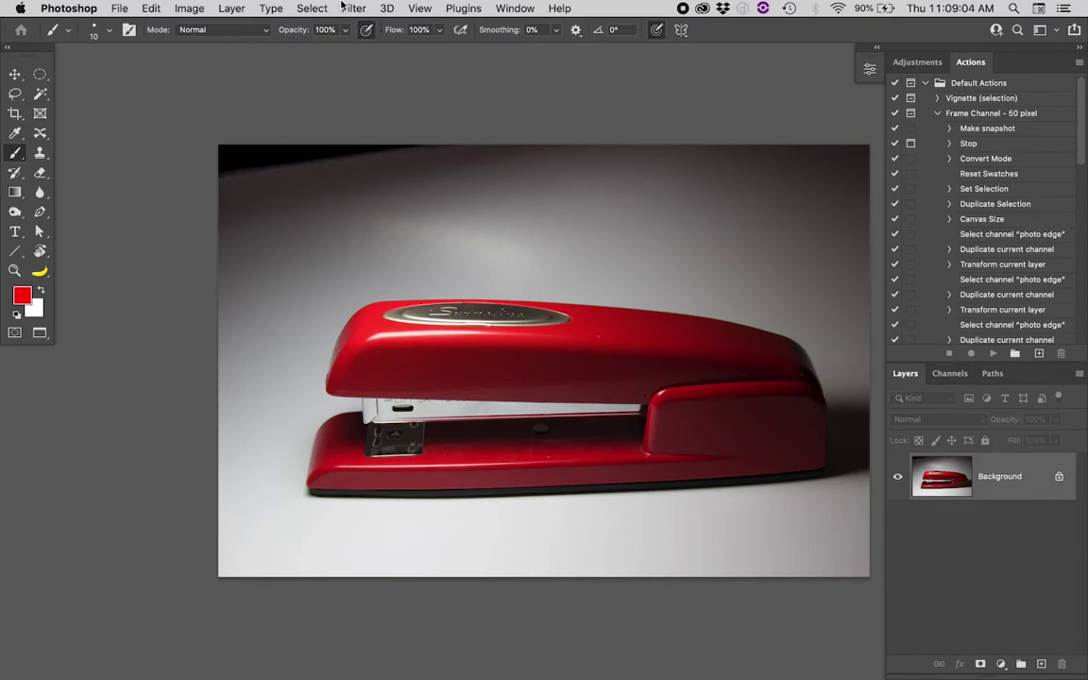
click(312, 8)
click(316, 26)
click(151, 7)
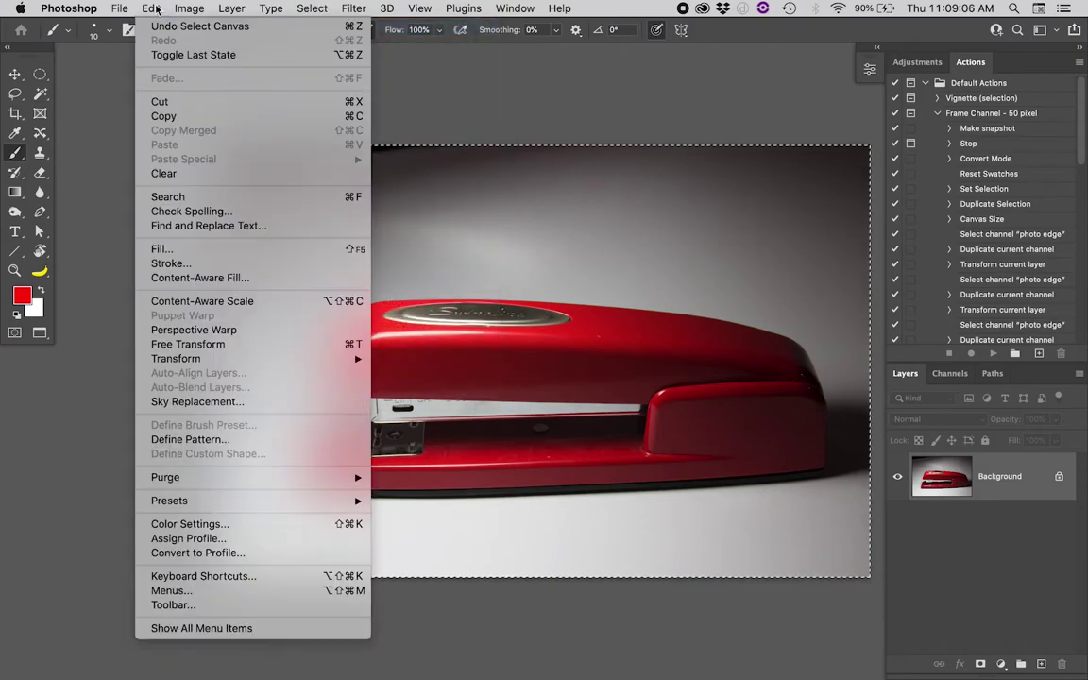
click(160, 115)
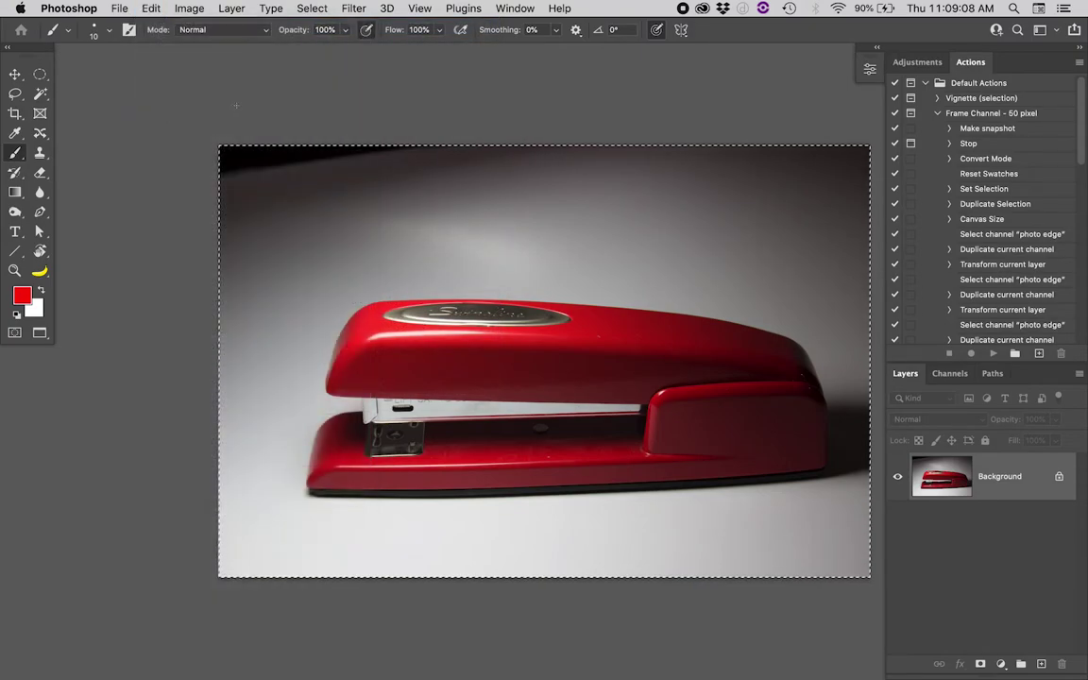
Paste the copied Stapler2 image into Stapler1.tif as a new layer.
click(500, 7)
click(501, 562)
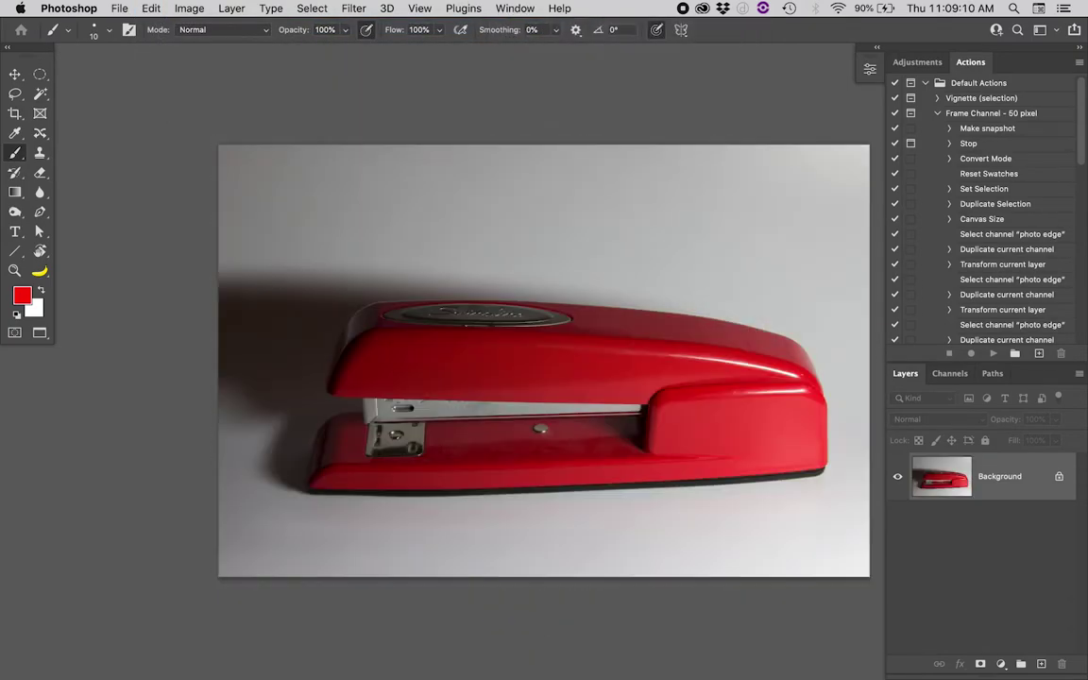
click(149, 8)
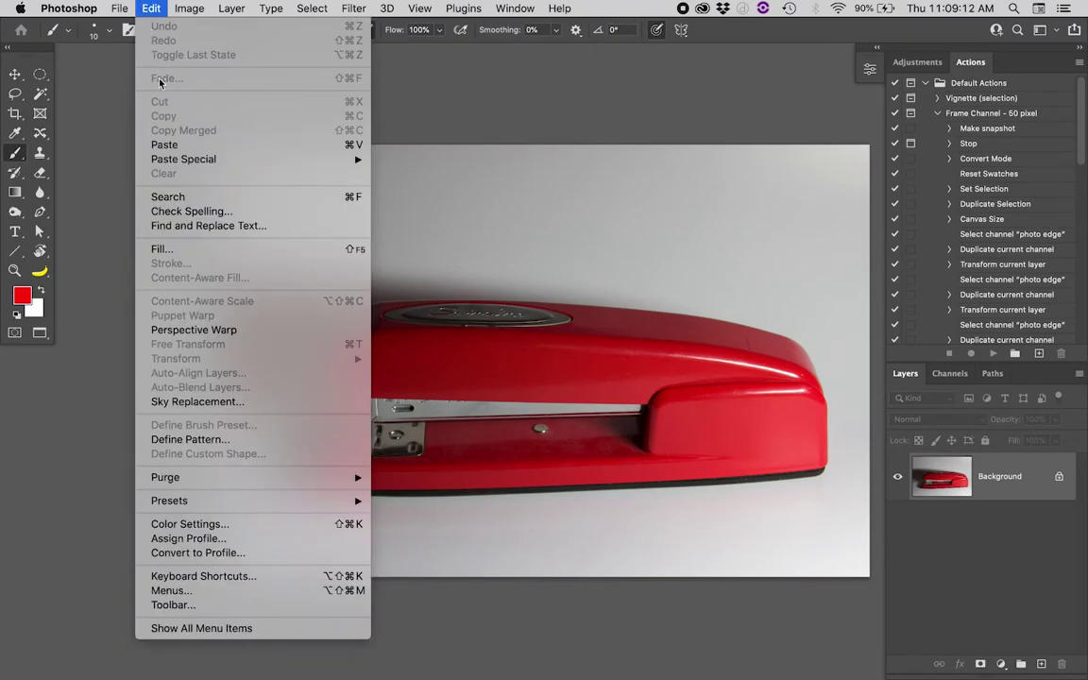
click(162, 144)
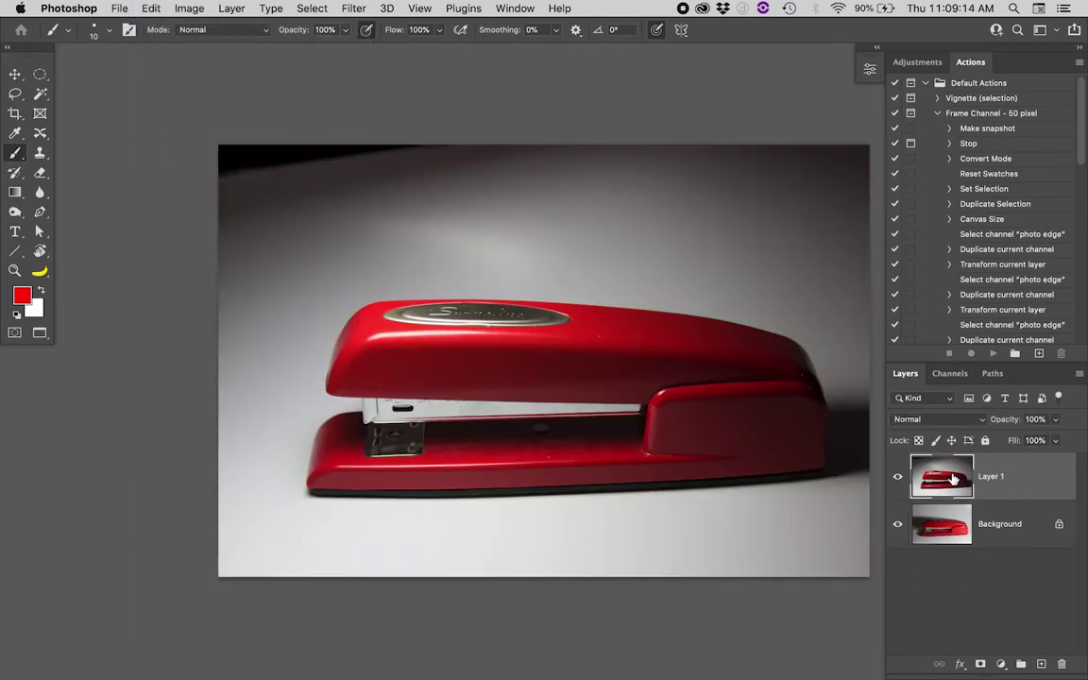
Toggle the visibility of Layer 1 to compare its lighting with the Background.
click(897, 478)
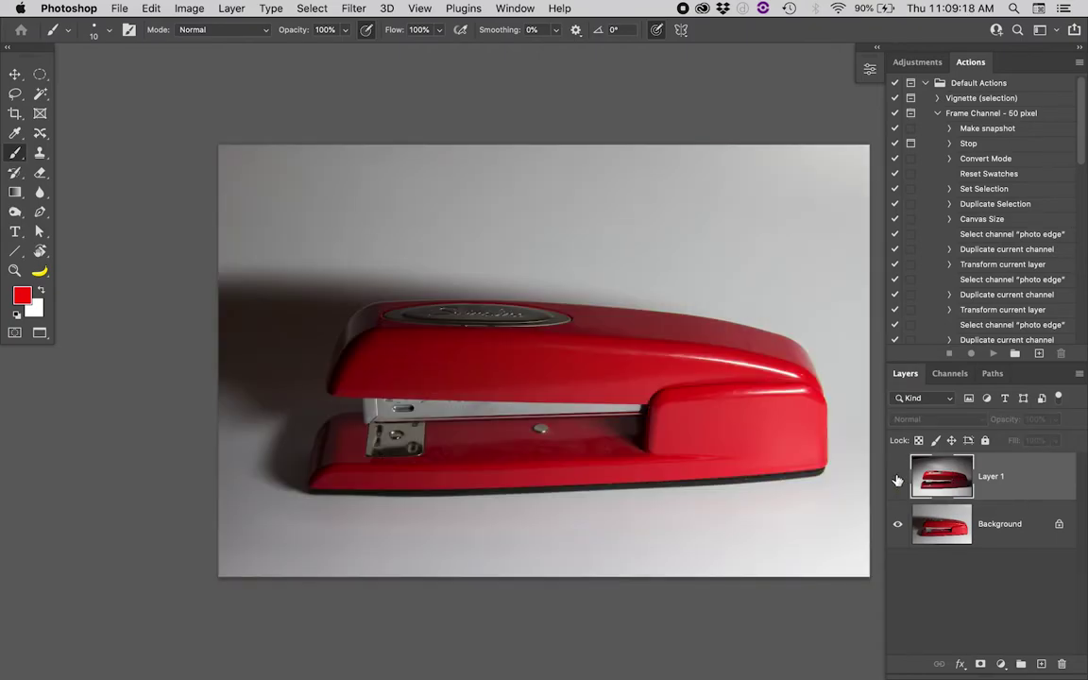
click(897, 478)
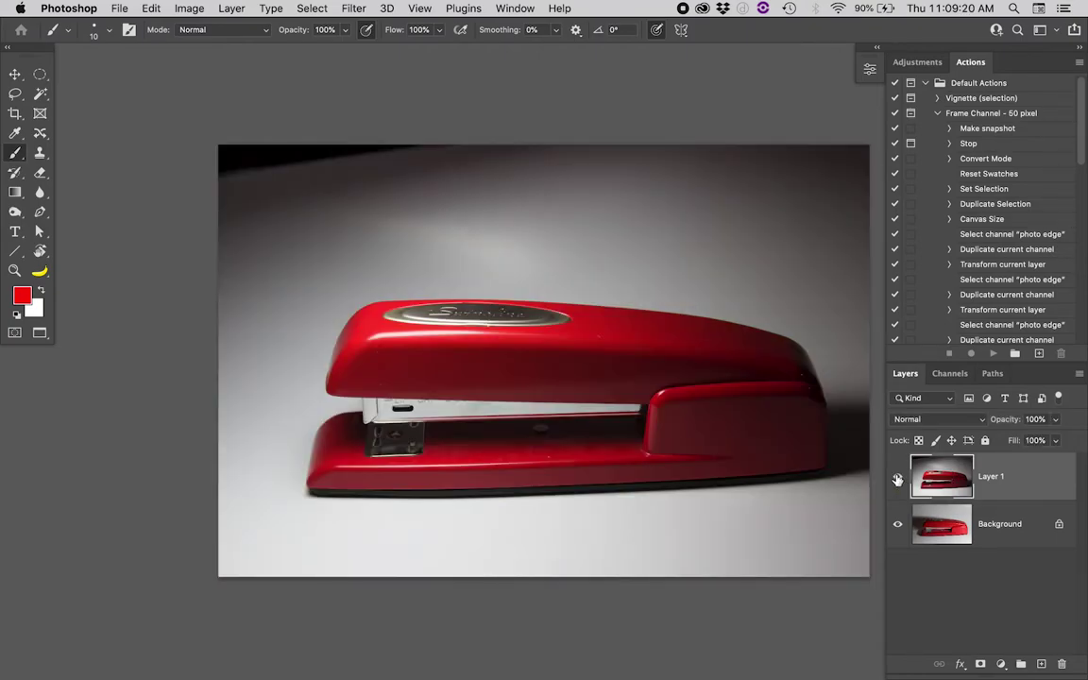
click(897, 478)
click(897, 479)
Add a layer mask to Layer 1 and make white the foreground color, keeping the brush at 100% opacity.
click(980, 667)
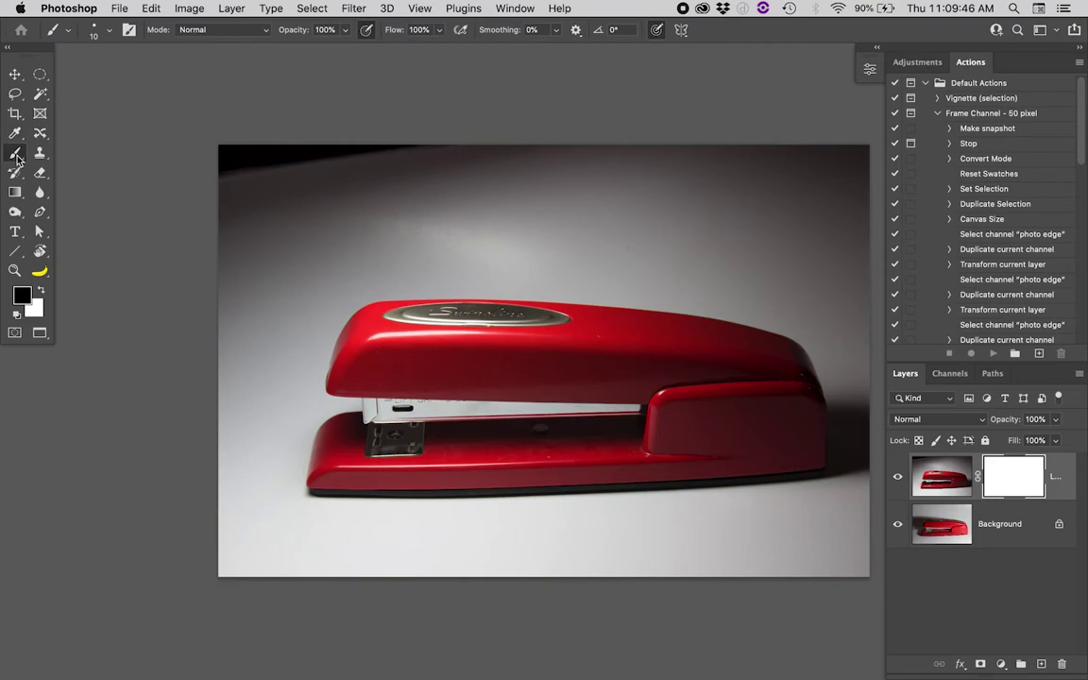
click(41, 300)
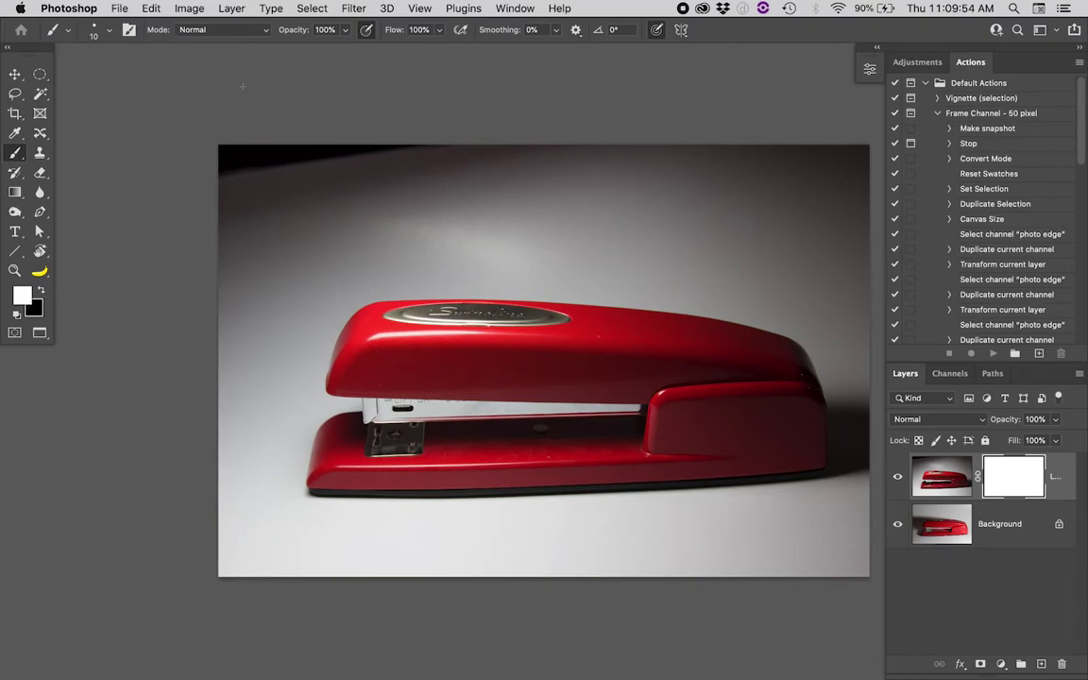
click(295, 29)
key(Return)
Enlarge the brush to 1300 px.
key(bracketright)
key(bracketright)
key(bracketright)
key(bracketright)
key(bracketright)
key(bracketright)
key(bracketright)
key(bracketright)
key(bracketright)
key(bracketright)
key(bracketright)
key(bracketright)
key(bracketright)
key(bracketright)
key(bracketright)
key(bracketright)
key(bracketright)
key(bracketright)
key(bracketright)
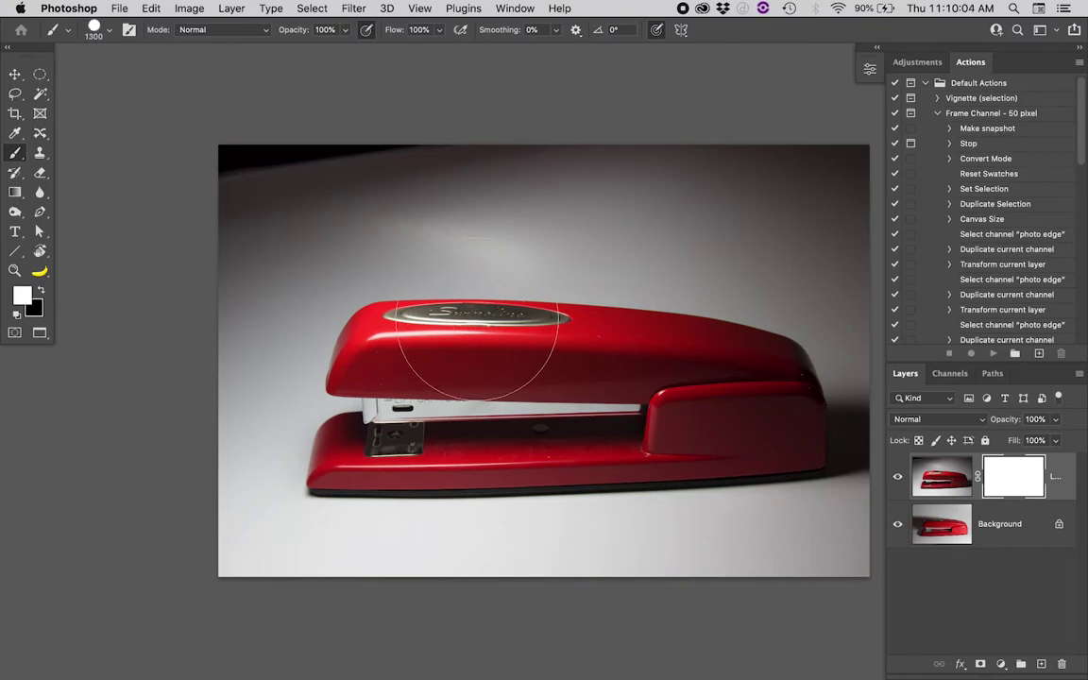
Make black the foreground color and set the brush to 0% hardness at a size of 1400 px.
right_click(477, 316)
key(Return)
key(x)
mouse_move(311, 477)
mouse_down()
mouse_move(479, 321)
mouse_move(529, 236)
mouse_move(382, 432)
mouse_move(312, 397)
mouse_up()
right_click(387, 383)
drag(525, 225, 425, 225)
key(Return)
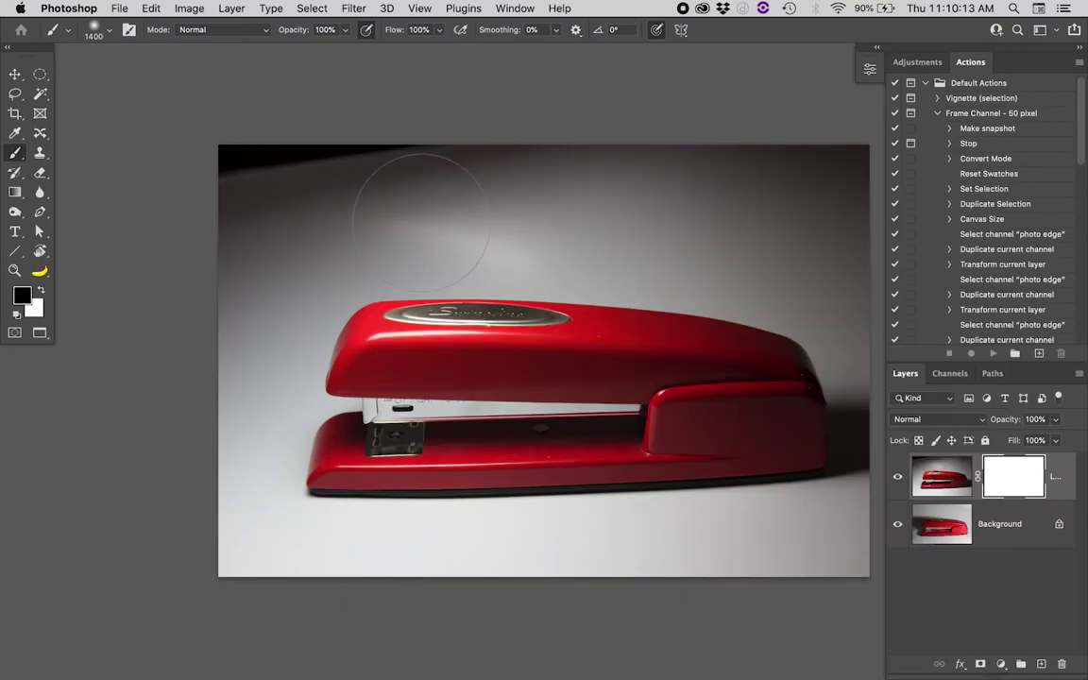
Review the brush's size and hardness settings, leaving hardness at 0%.
click(110, 31)
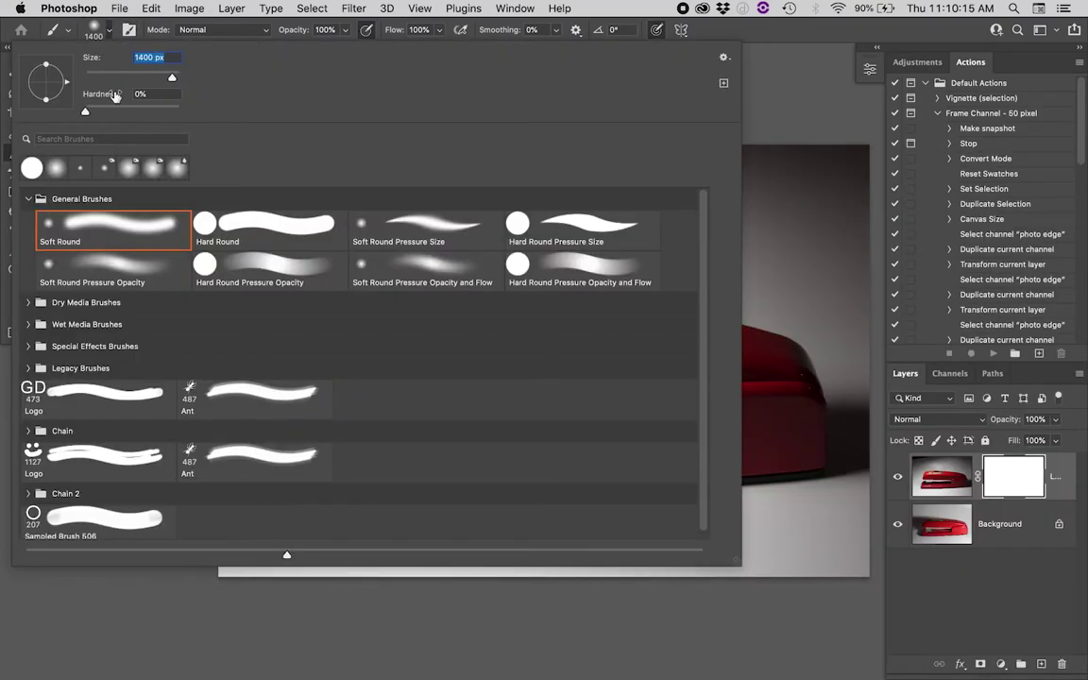
key(Return)
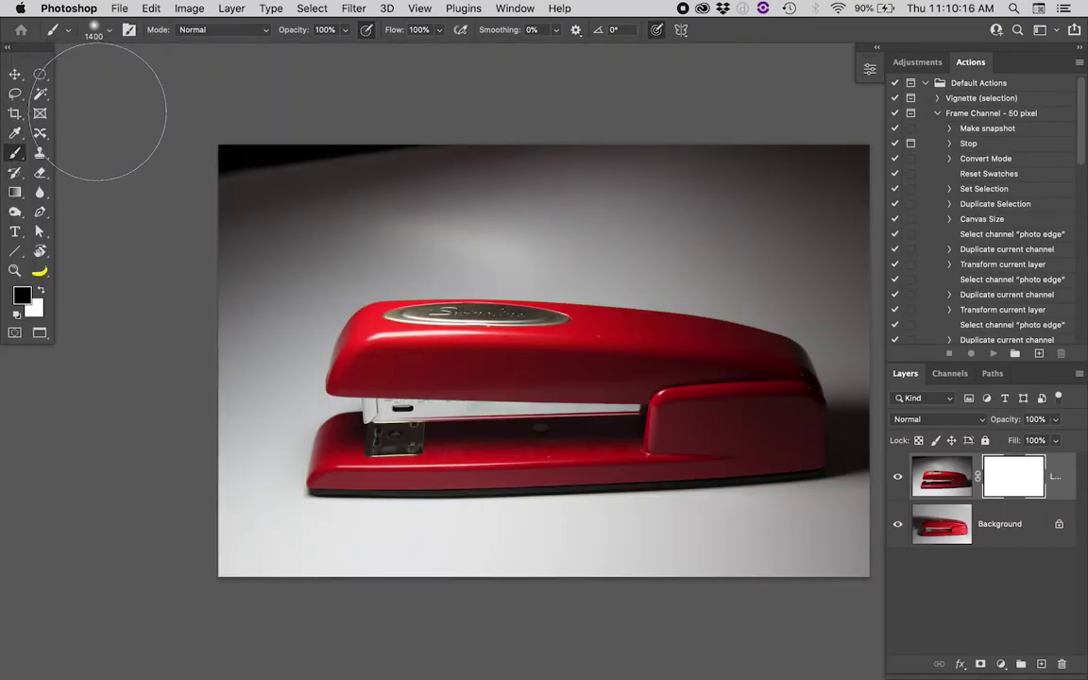
right_click(447, 214)
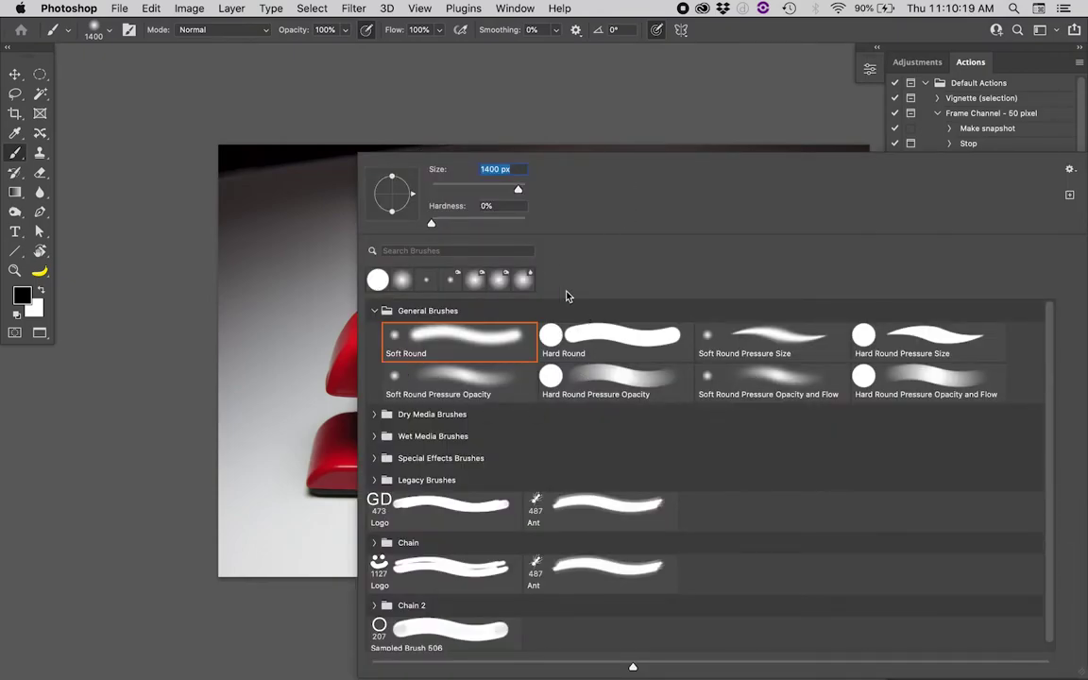
drag(431, 226, 401, 228)
key(Return)
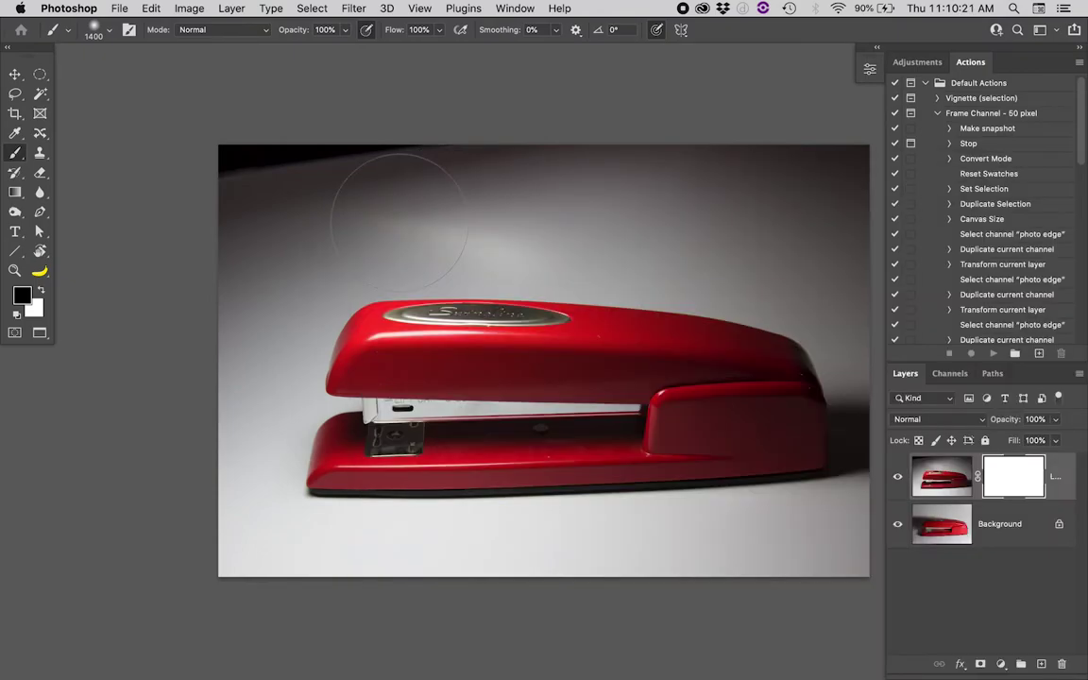
Enlarge the brush to 2100 px, try a black stroke on the mask over the stapler's front end and undo it.
key(])
key(])
key(])
key(])
key(])
key(])
key(])
mouse_move(296, 337)
mouse_down()
mouse_move(379, 302)
mouse_move(560, 268)
mouse_move(459, 314)
mouse_move(430, 304)
mouse_up()
key(super+z)
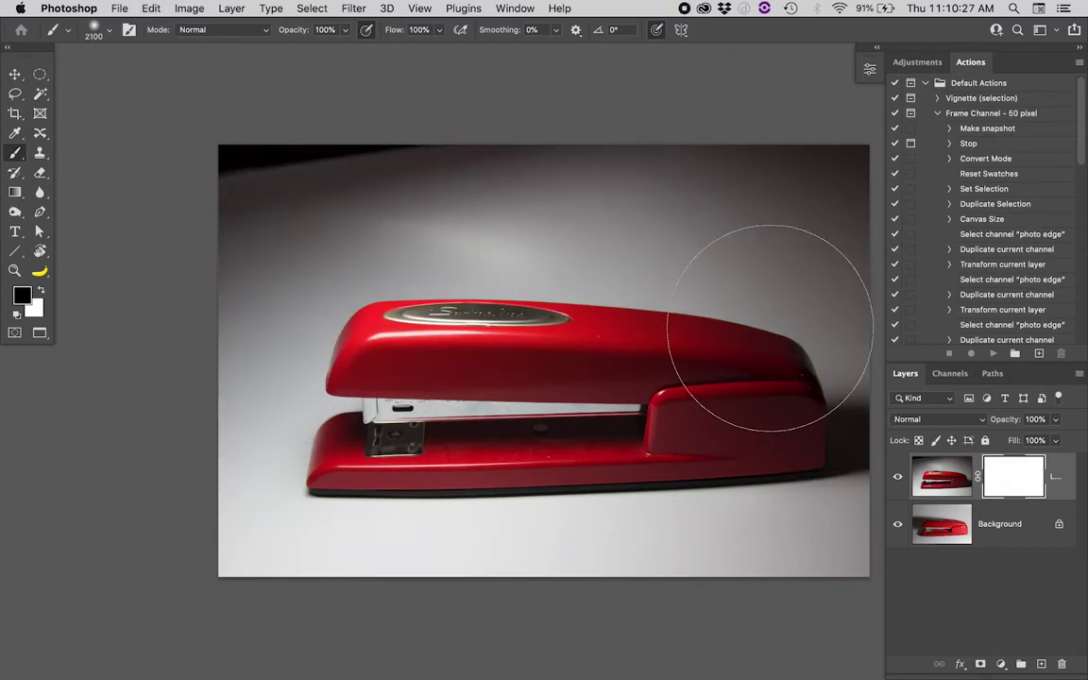
Paint black on the Layer 1 mask over the stapler's rear end and lower body, and enlarge the brush to 2600 px.
mouse_move(710, 458)
mouse_down()
mouse_move(611, 483)
mouse_move(525, 549)
mouse_up()
key(])
key(])
key(])
key(])
key(])
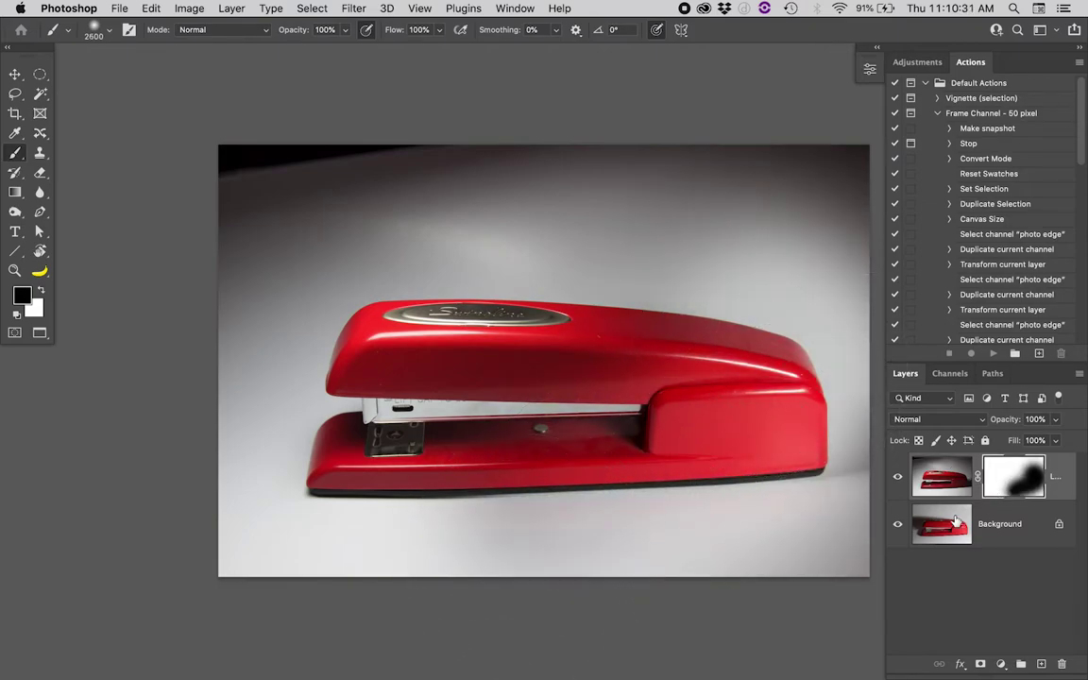
Toggle the visibility of the Background and the masked layer to compare the blend with the base photo.
click(900, 525)
click(899, 525)
click(898, 477)
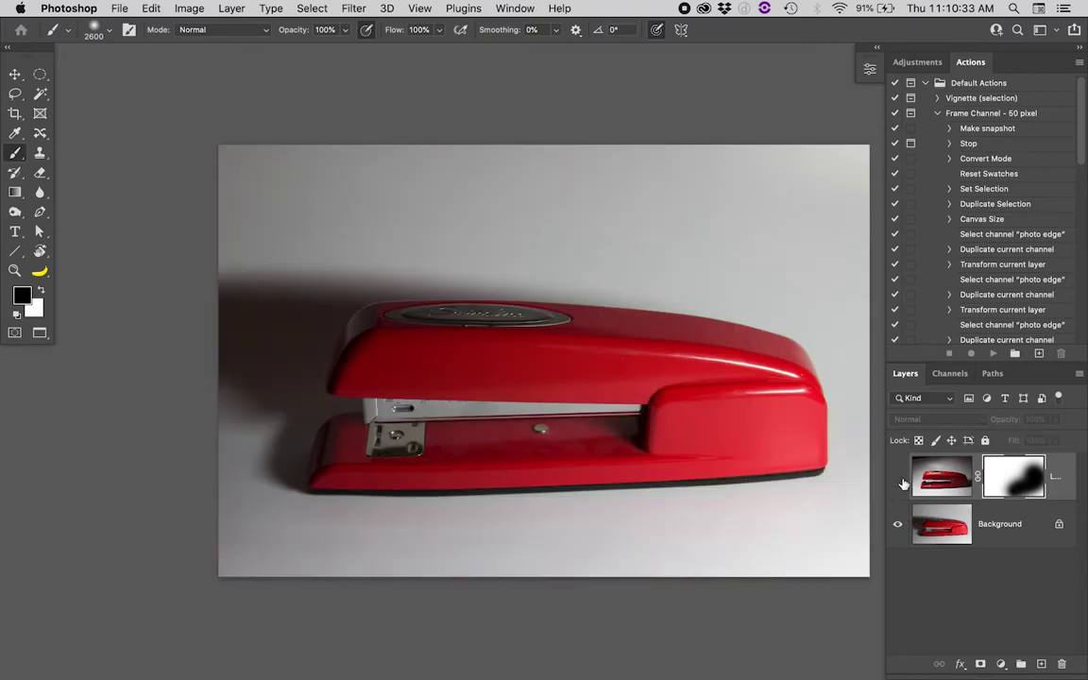
click(898, 477)
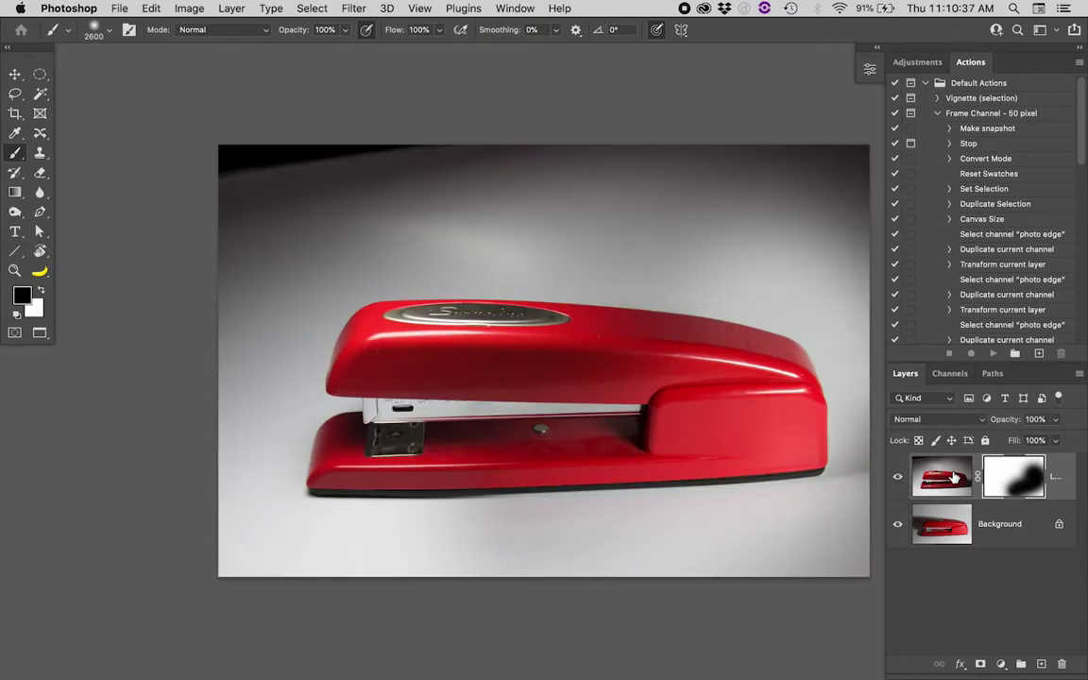
Move the masked layer out of alignment with the Background using the Move tool, and restore its position.
key(v)
drag(406, 248, 518, 179)
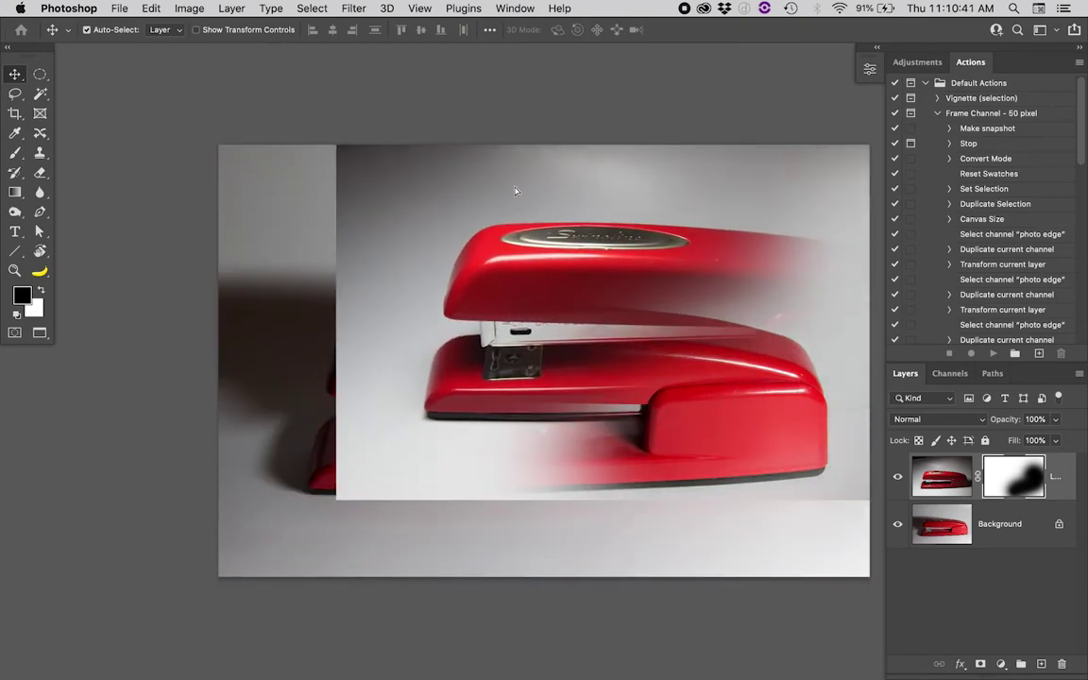
drag(811, 336, 368, 272)
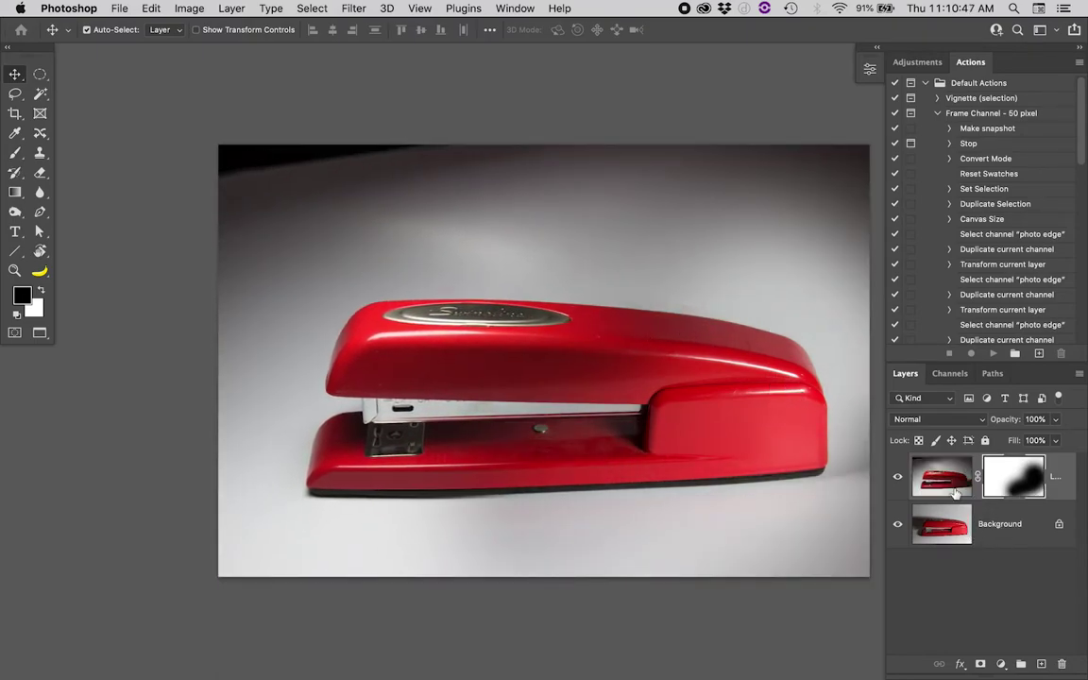
Toggle the masked layer's visibility, and disable and re-enable its layer mask to compare the result.
click(898, 476)
click(898, 476)
shift+click(1012, 478)
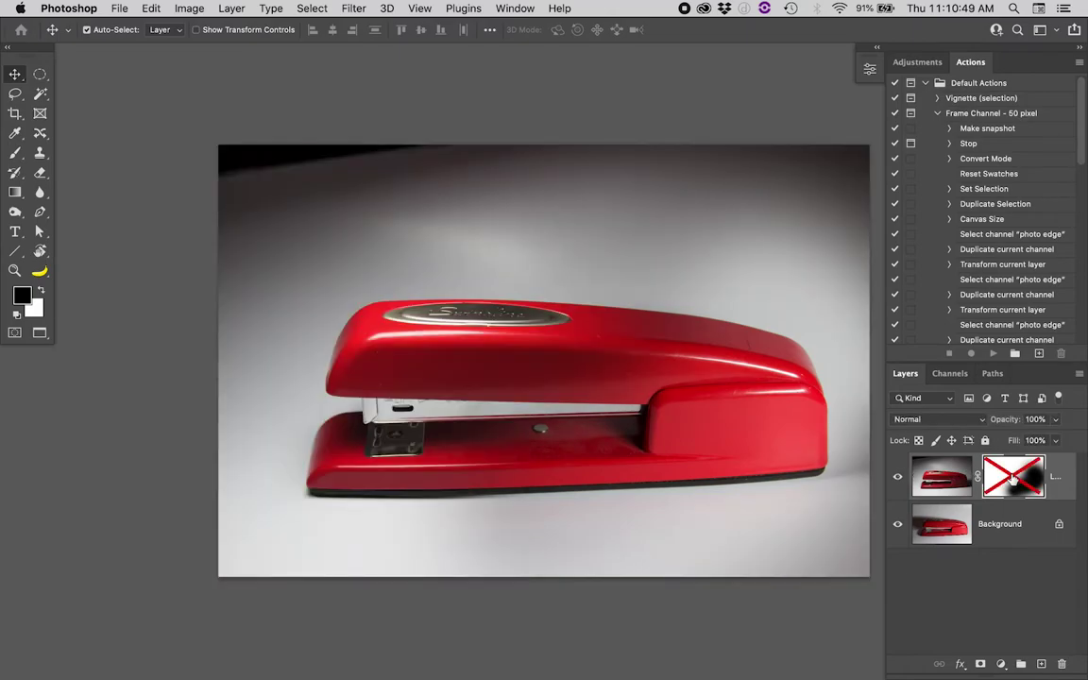
shift+click(1013, 478)
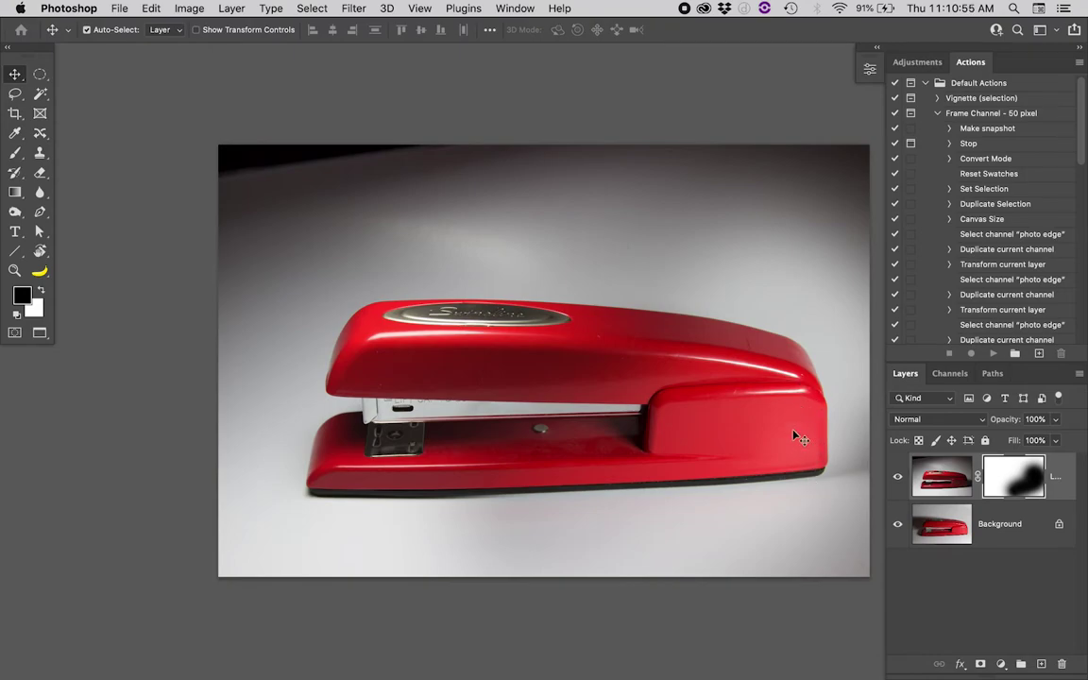
Switch to Stapler3.tif, select the whole image and copy it.
click(514, 7)
click(511, 651)
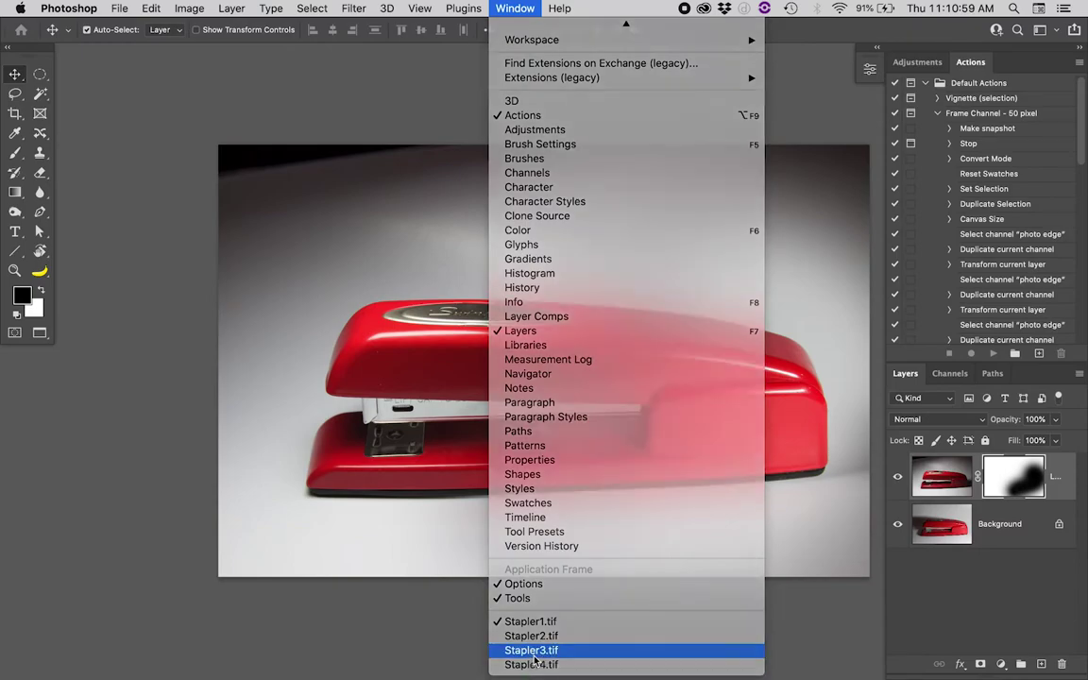
click(322, 8)
click(319, 26)
click(151, 8)
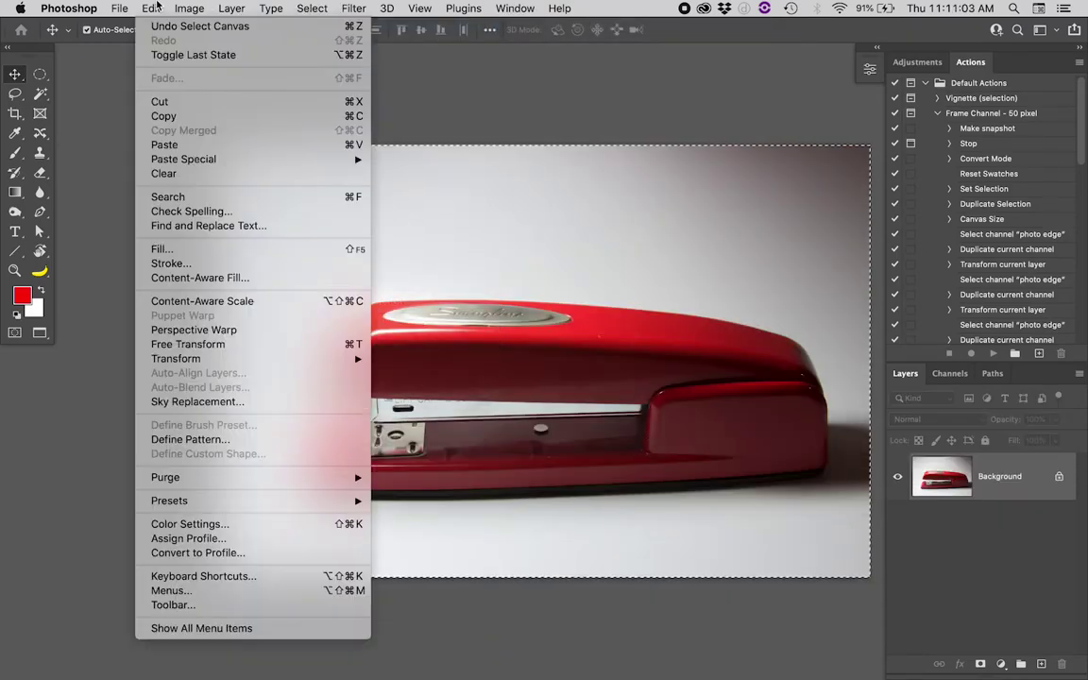
click(163, 116)
Paste the copied Stapler3 image into Stapler1.tif as a new layer on top.
click(515, 7)
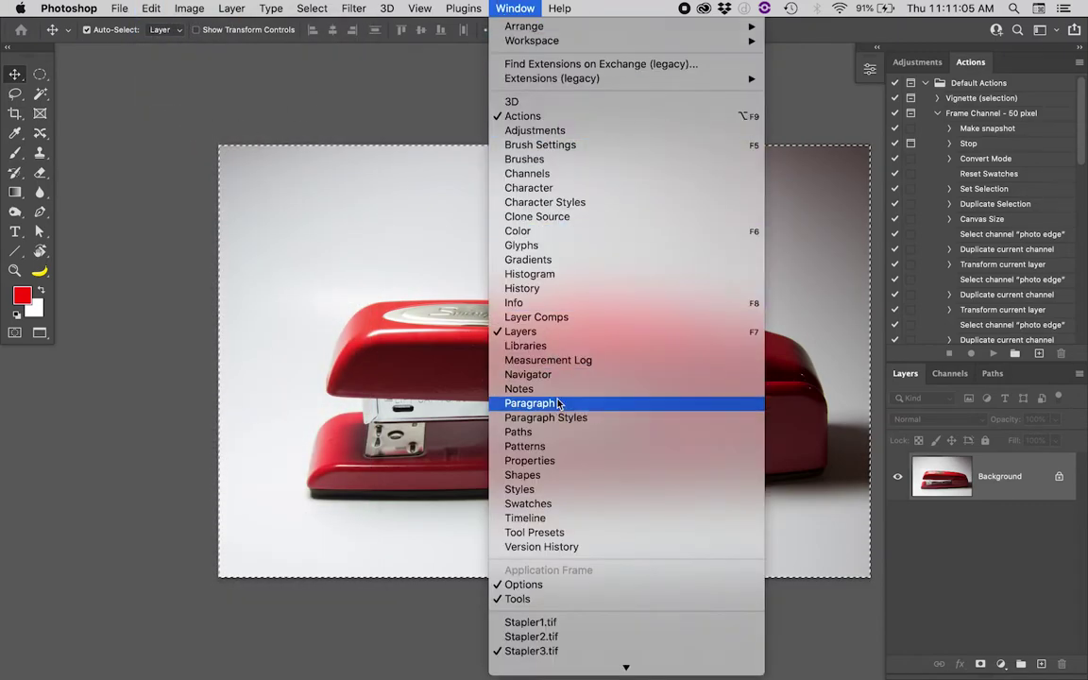
click(514, 623)
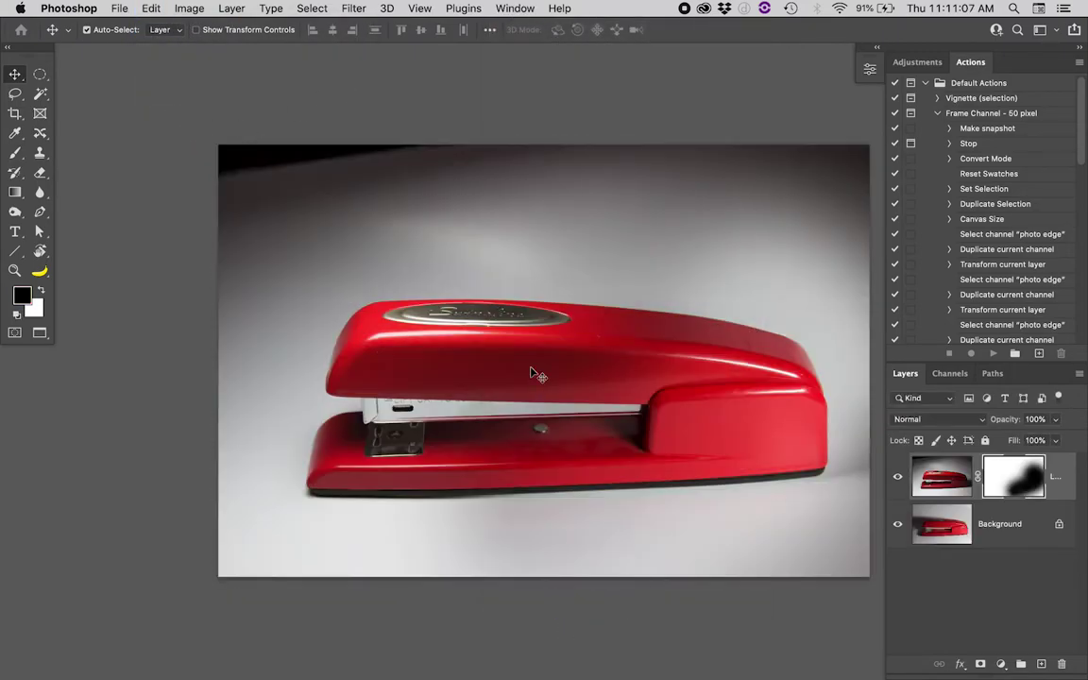
click(151, 8)
click(182, 148)
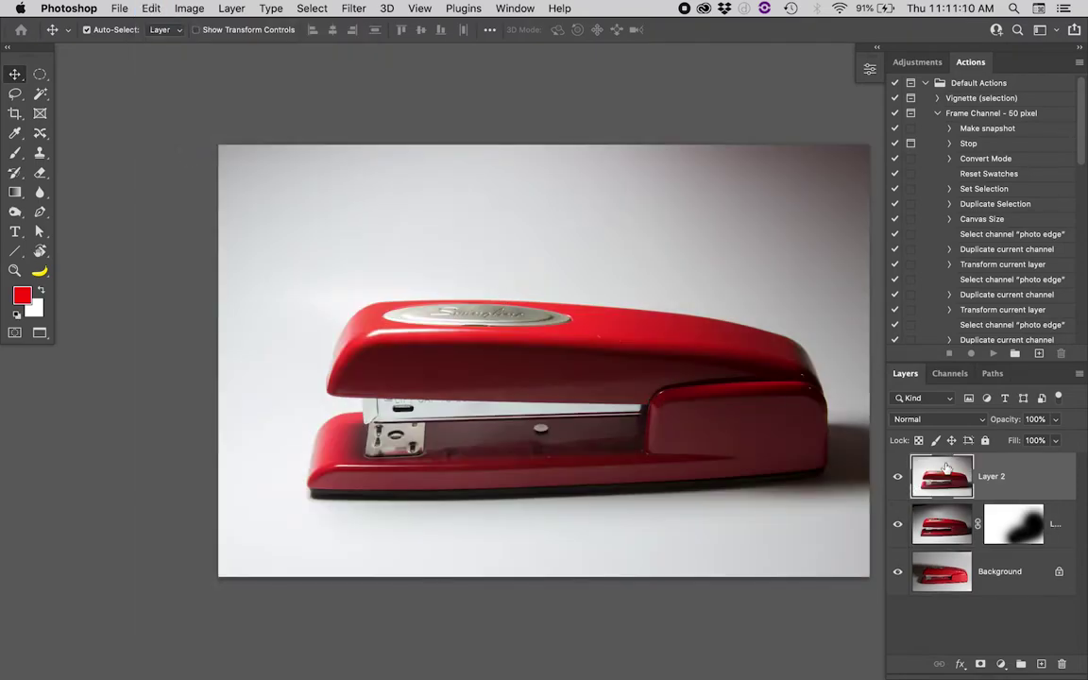
Add a layer mask to Layer 2, try a black Brush stroke across the stapler on it and undo the stroke.
click(980, 663)
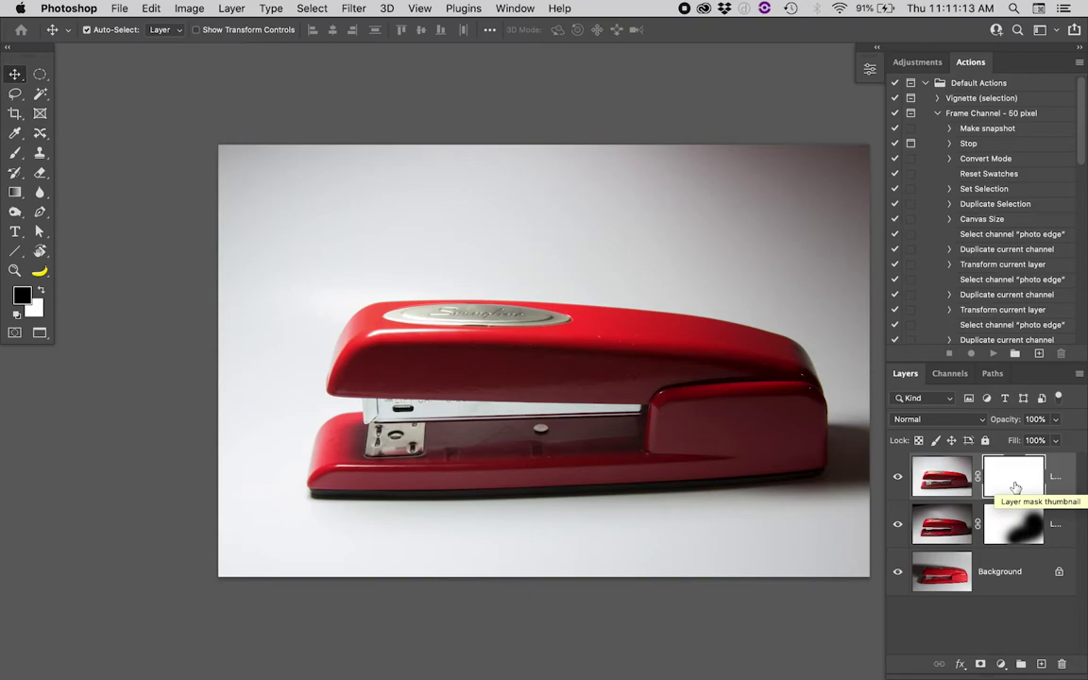
key(b)
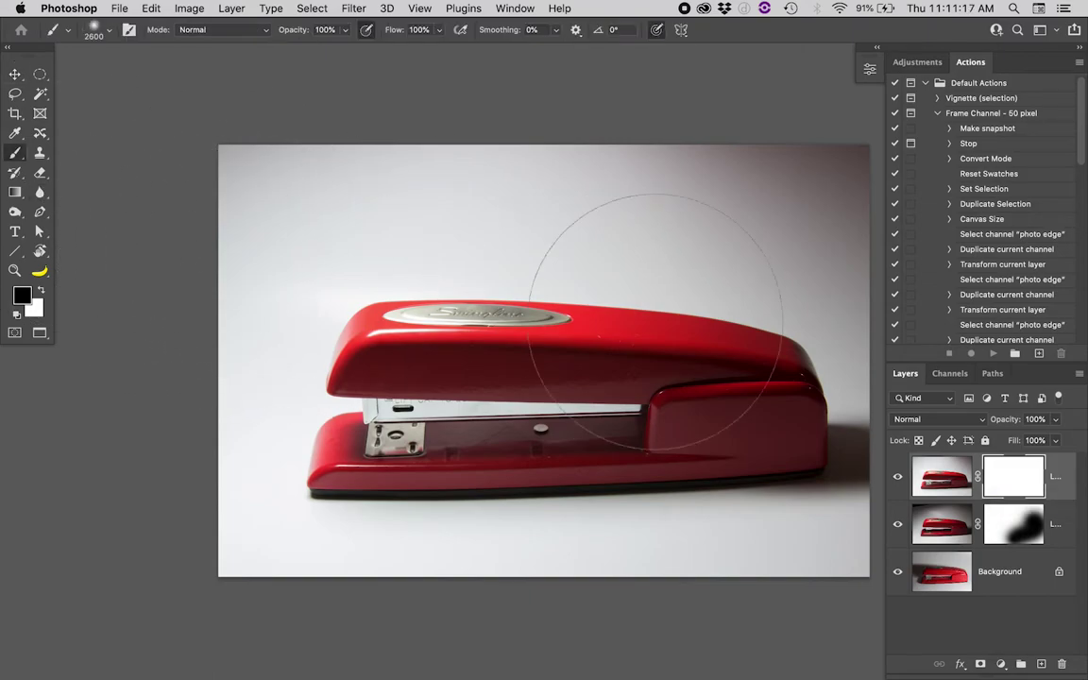
mouse_move(776, 313)
mouse_down()
mouse_move(628, 417)
mouse_move(694, 480)
mouse_move(798, 287)
mouse_move(580, 334)
mouse_move(672, 385)
mouse_move(483, 326)
mouse_move(567, 406)
mouse_move(429, 348)
mouse_move(500, 360)
mouse_move(382, 413)
mouse_move(444, 418)
mouse_move(343, 430)
mouse_up()
key(super+z)
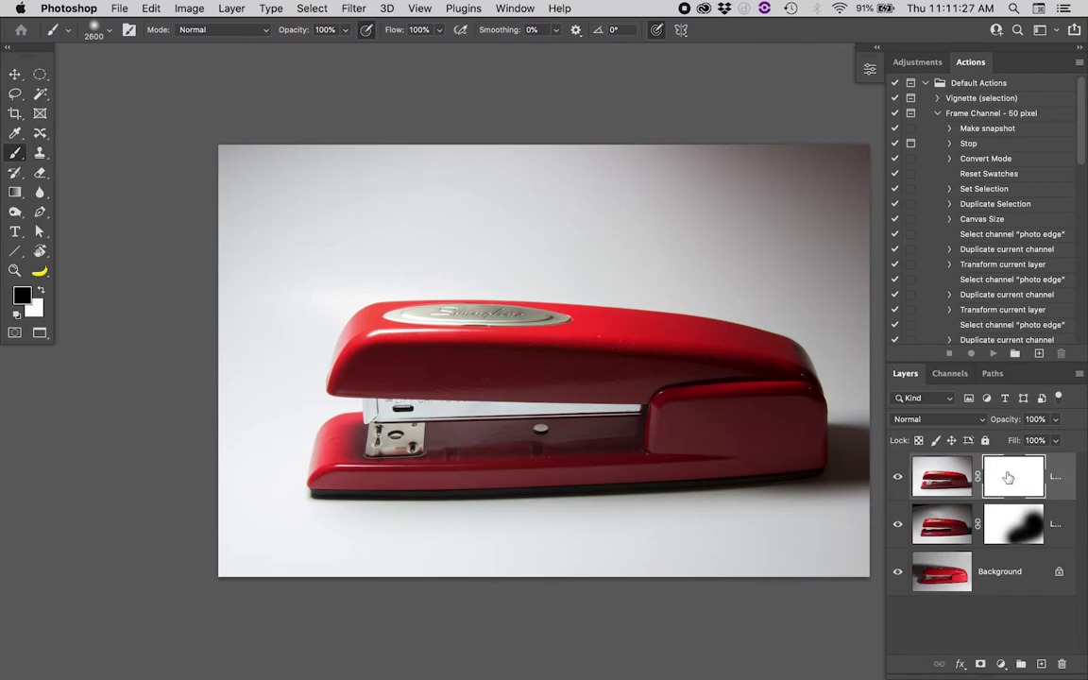
Fill Layer 2's mask with black at 100% opacity and return to the Brush.
click(147, 8)
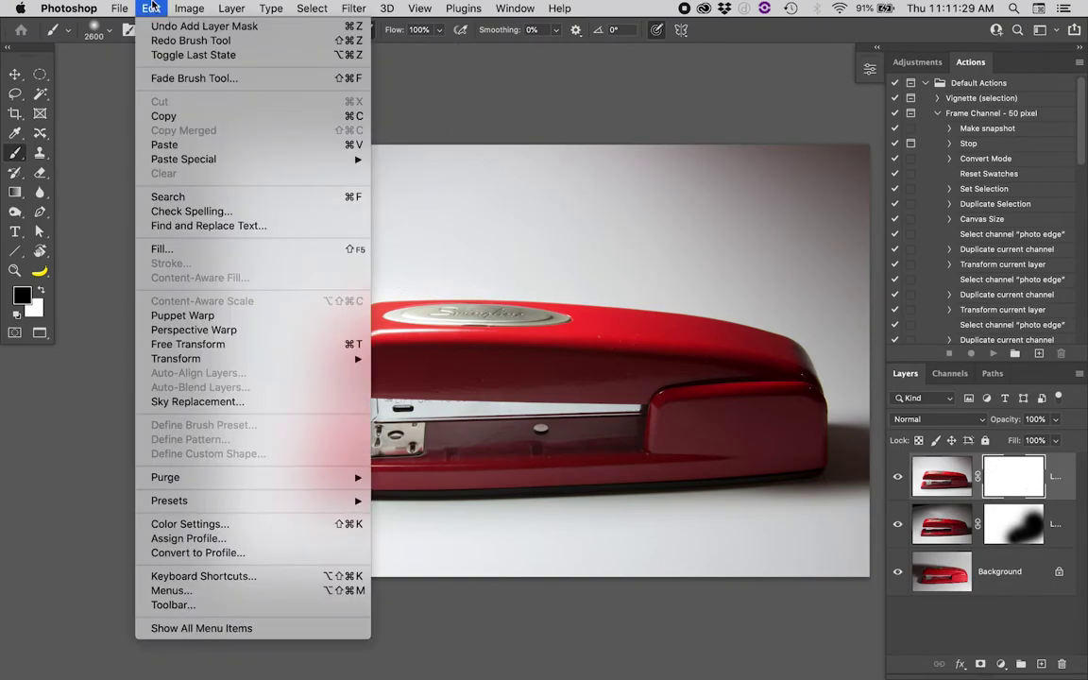
click(165, 248)
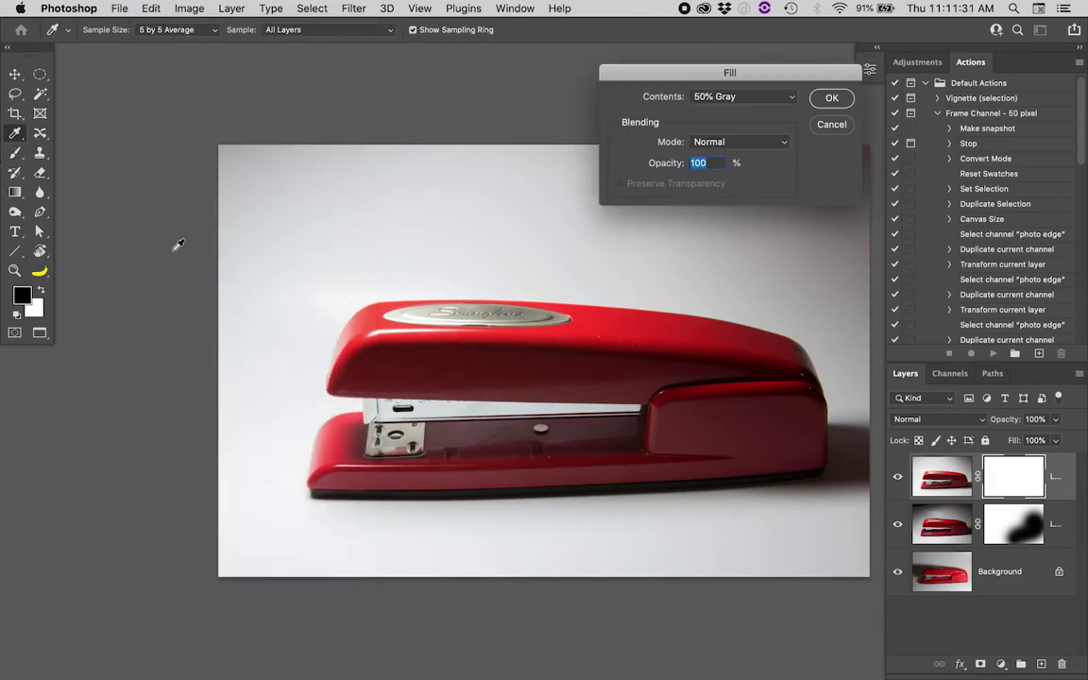
click(721, 96)
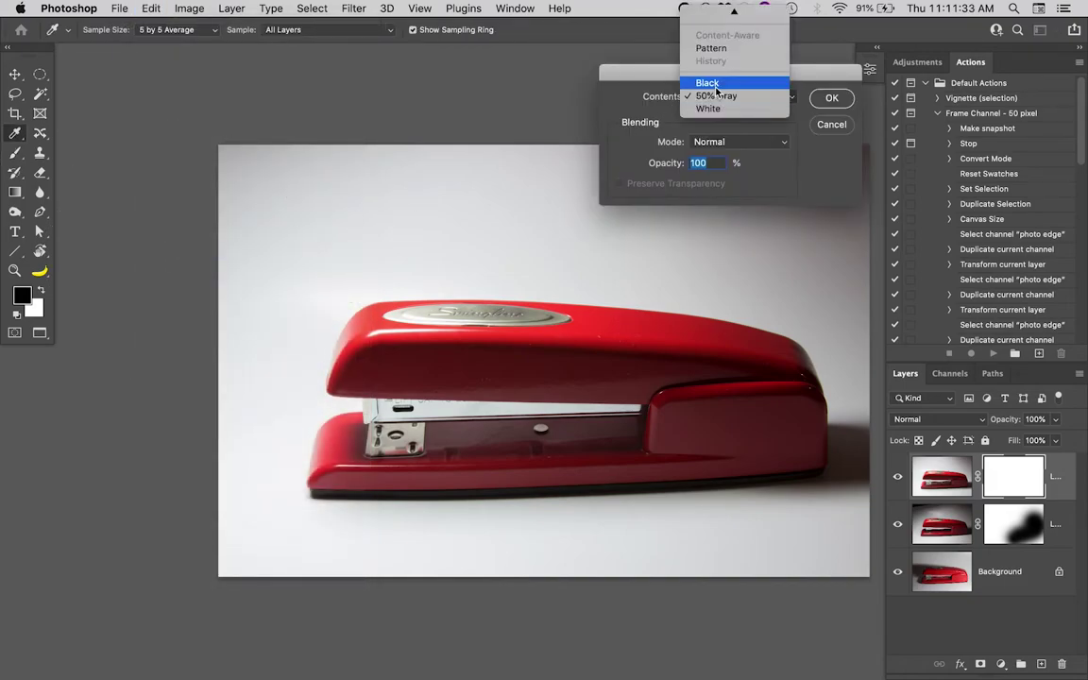
click(717, 81)
click(817, 103)
key(b)
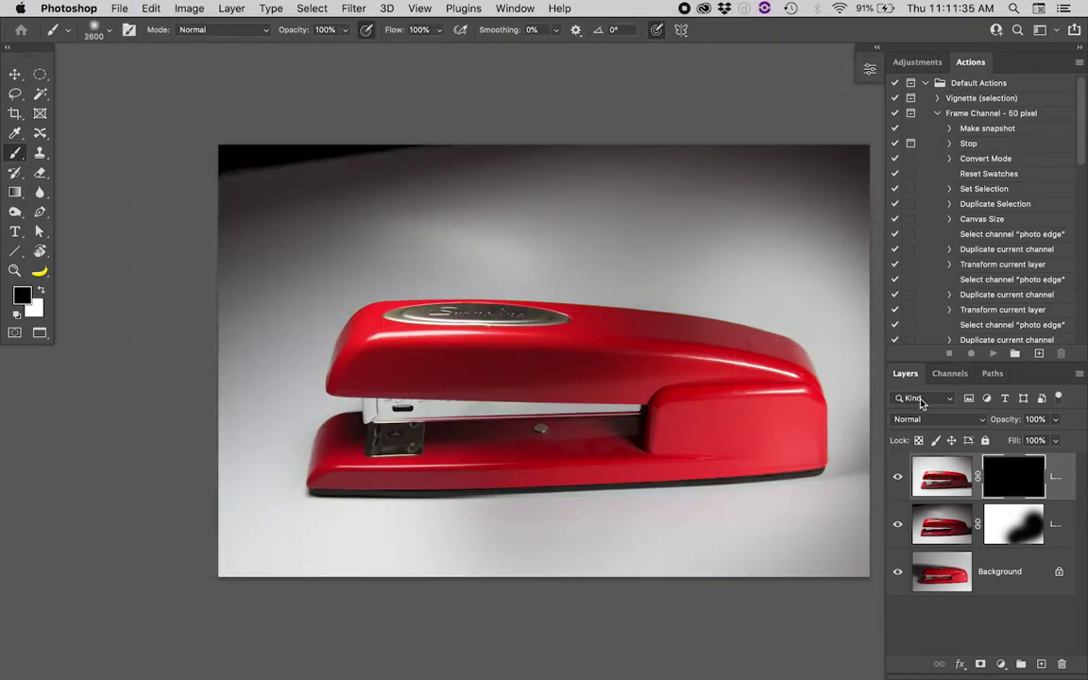
click(932, 484)
Make white the foreground color and paint Layer 2's mask with the 2600 px brush over the stapler's front end and nearby background.
key(x)
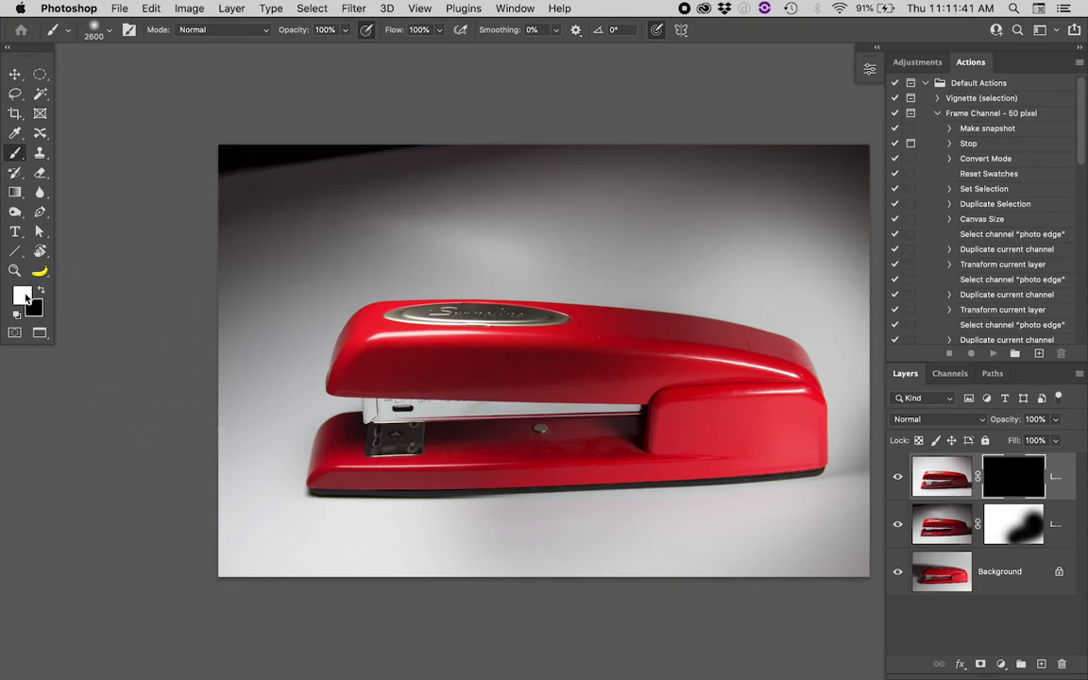
key(x)
key(x)
key(x)
key(x)
key(x)
key(x)
key(x)
key(x)
key(x)
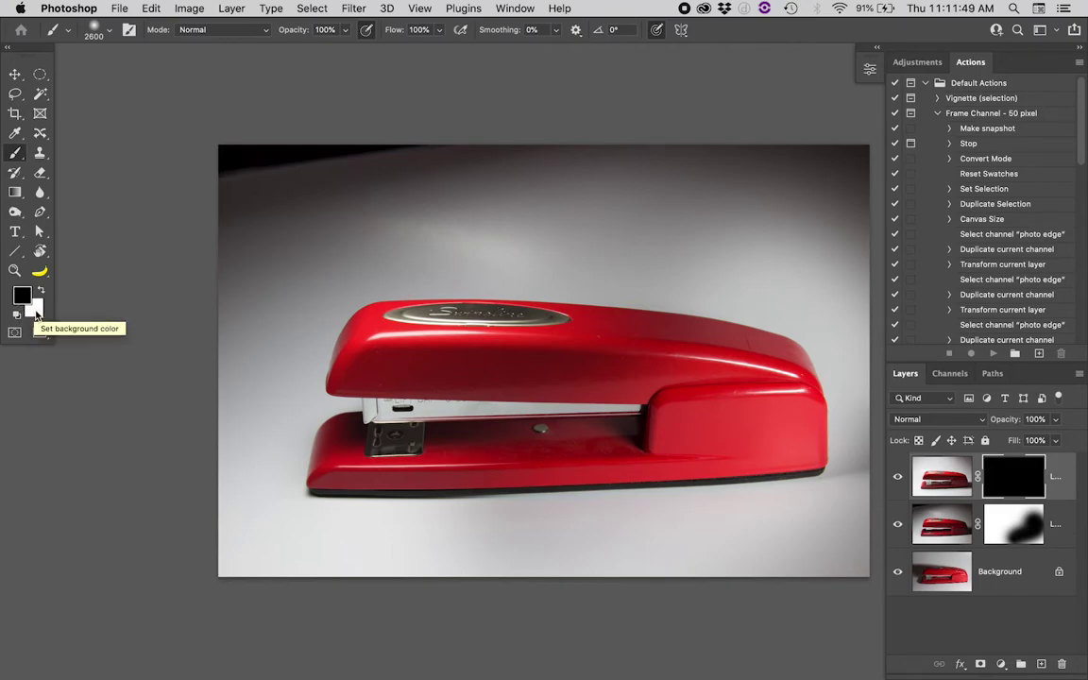
key(x)
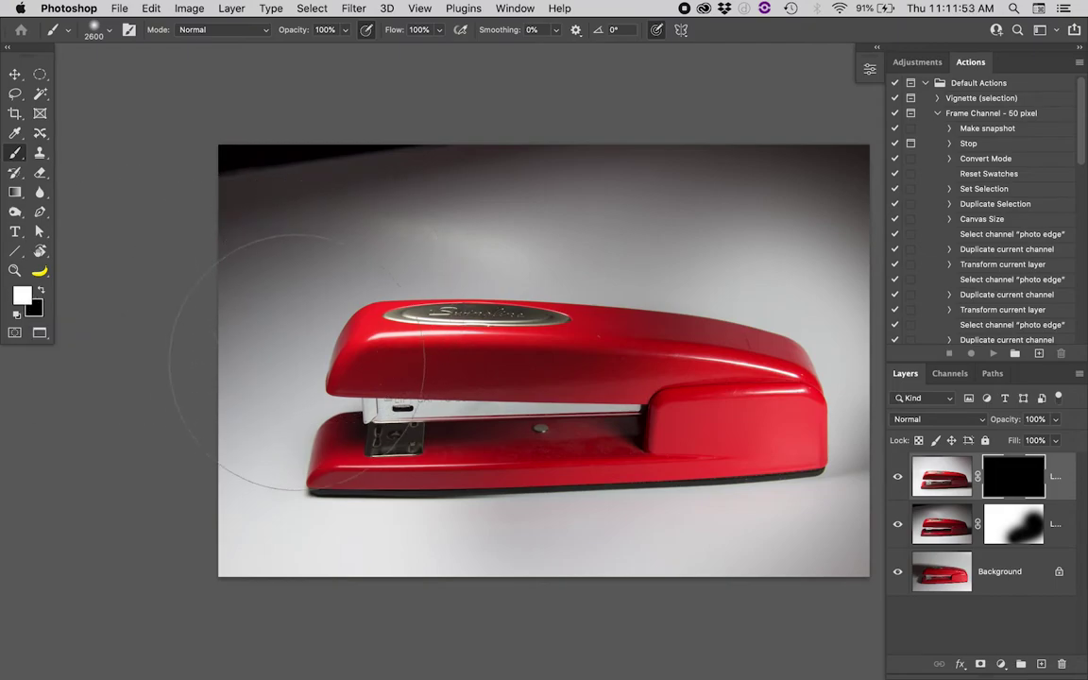
click(286, 355)
click(262, 446)
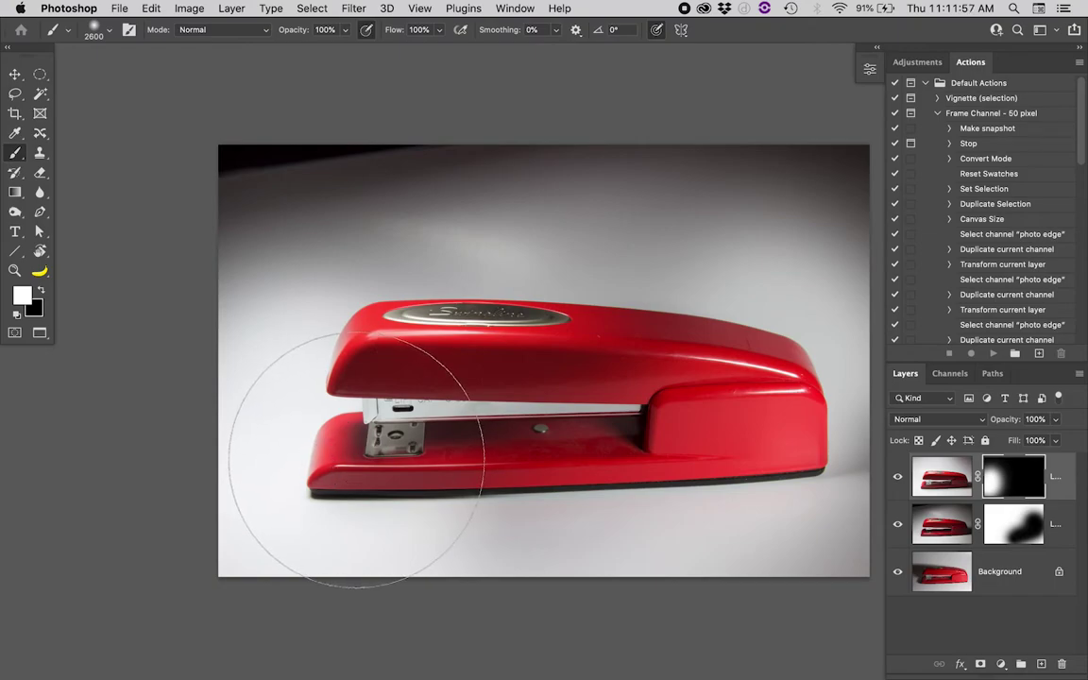
Toggle the visibility of the two masked layers to compare their contributions, and examine the Swingline nameplate up close.
click(897, 477)
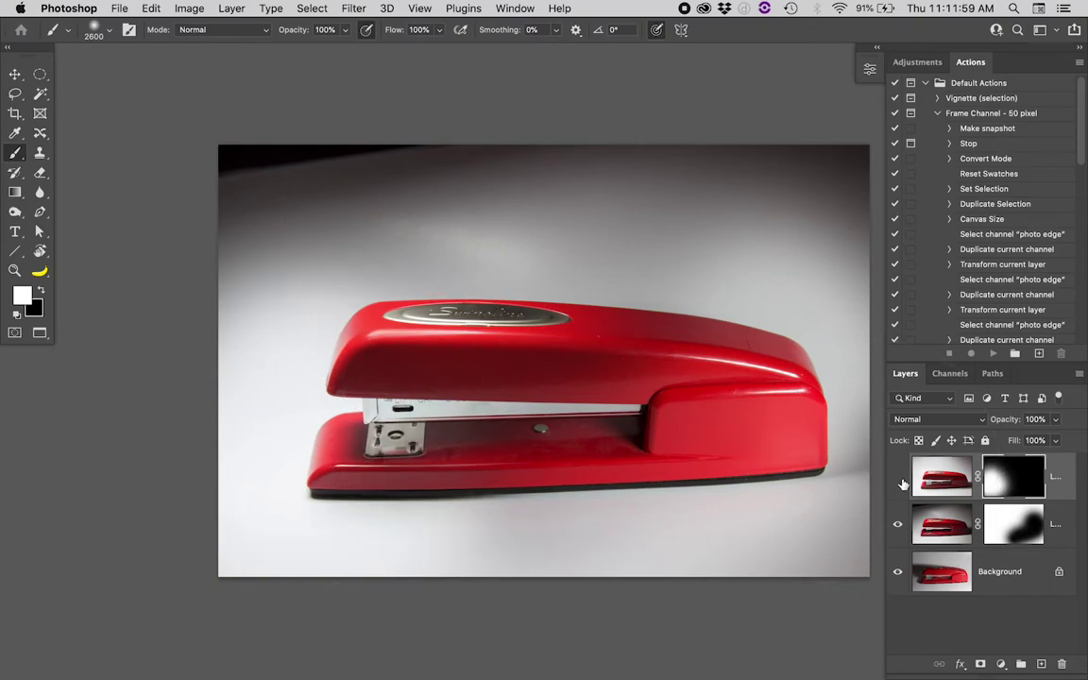
click(896, 524)
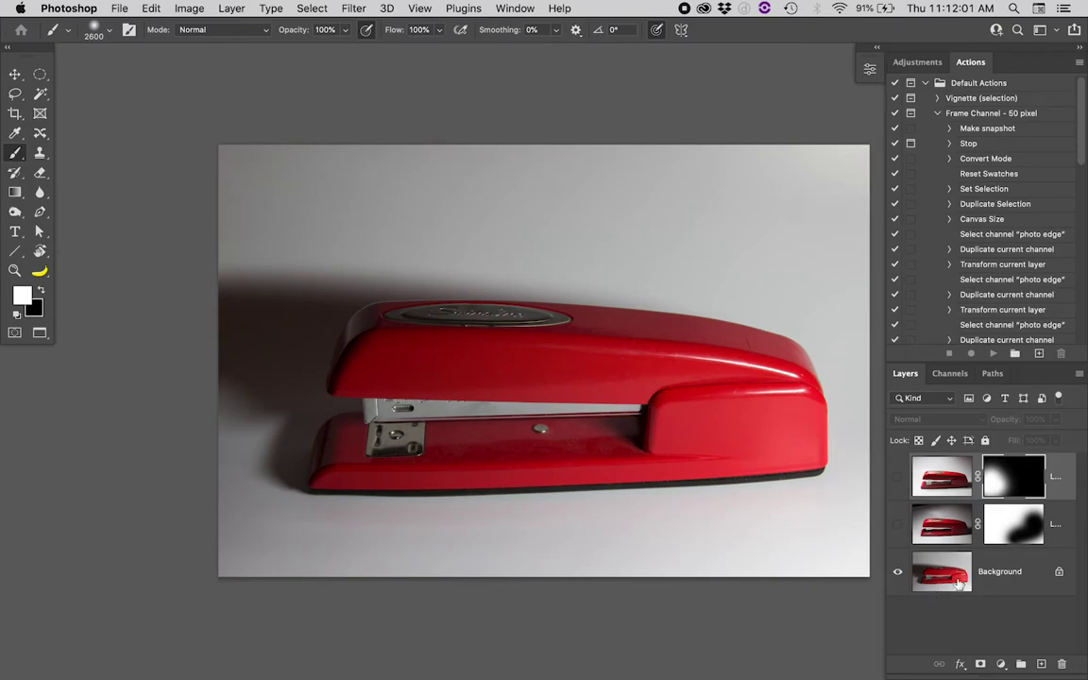
click(895, 479)
click(895, 523)
click(895, 479)
click(895, 522)
click(894, 530)
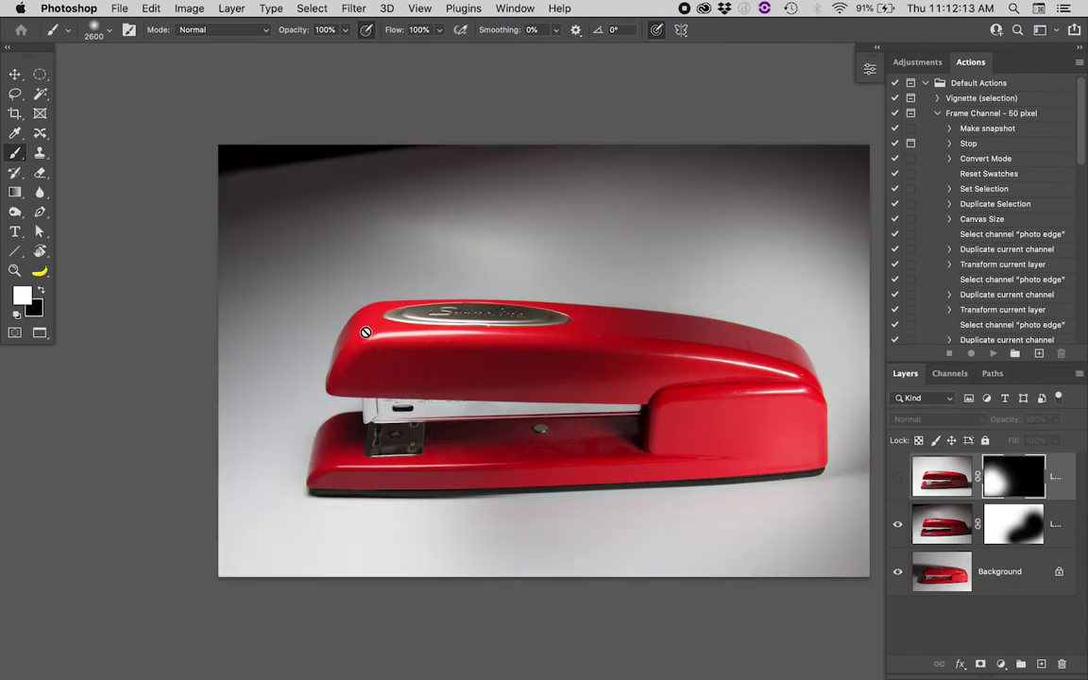
click(899, 479)
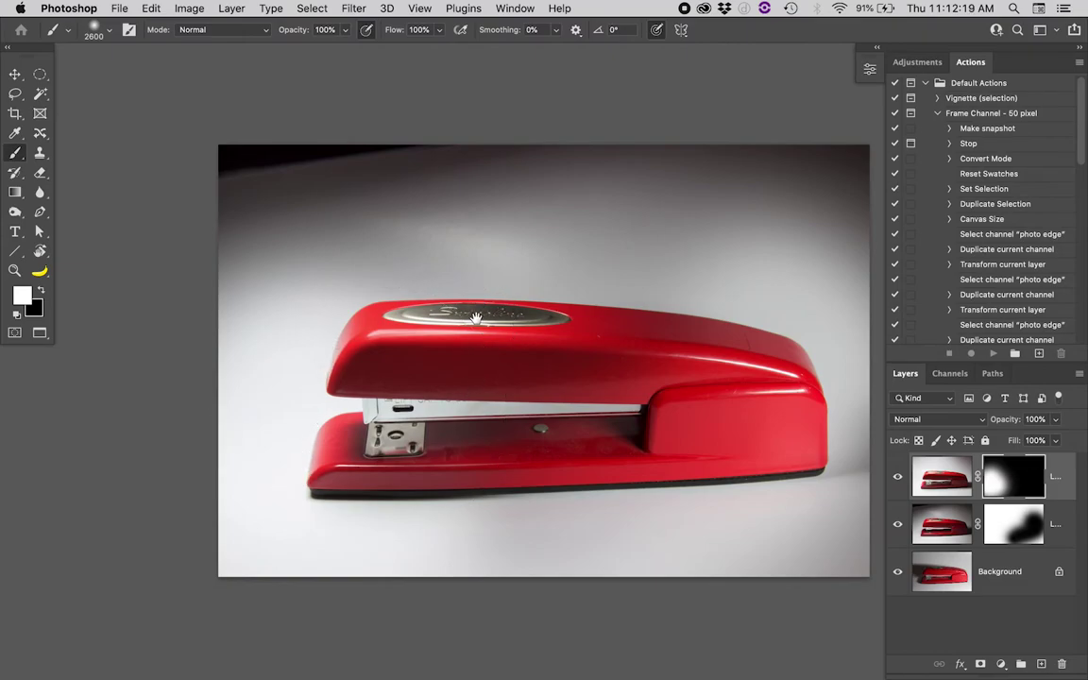
scroll(511, 319, up, 5)
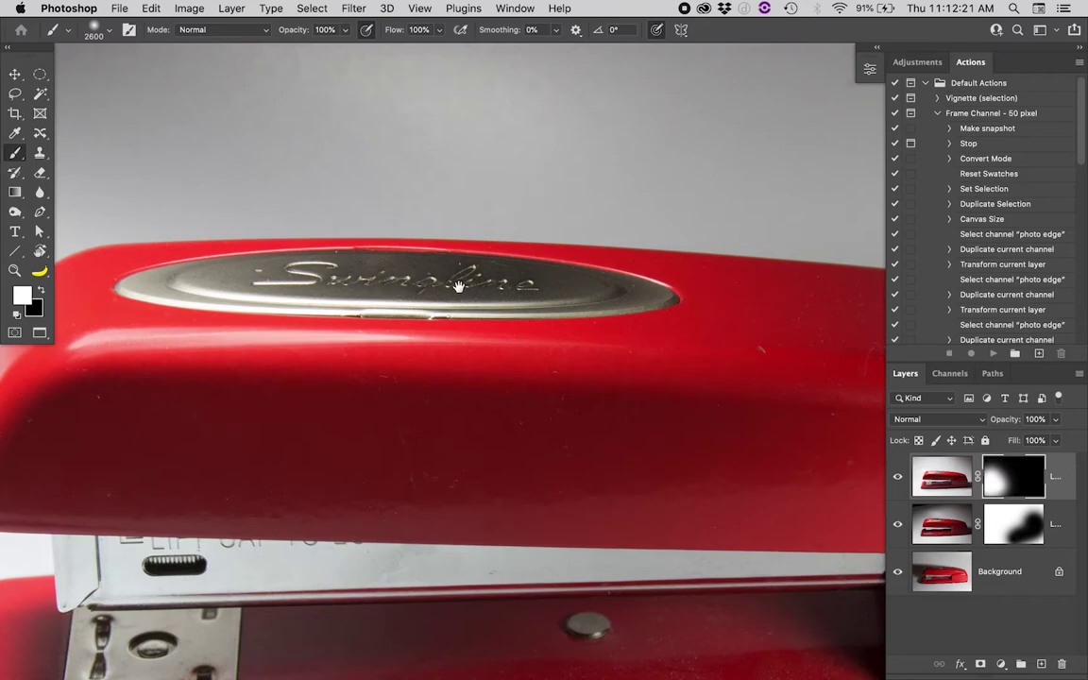
scroll(457, 286, down, 5)
Switch to the dark stapler photo with the brightly lit nameplate, select the whole image and copy it.
click(515, 9)
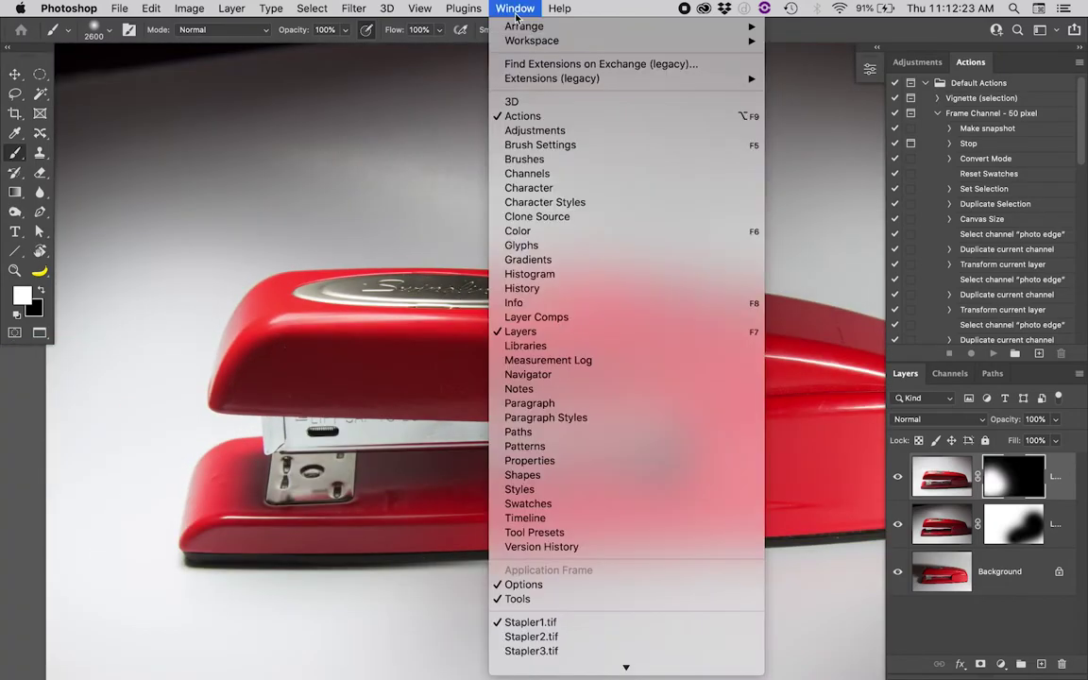
click(556, 663)
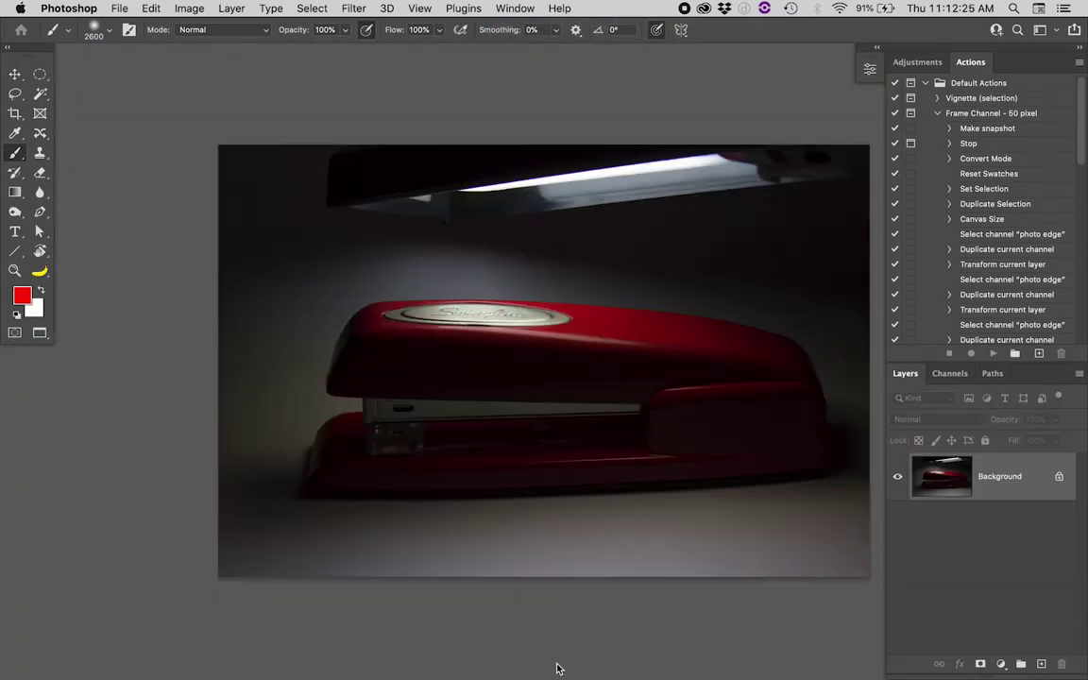
key(space)
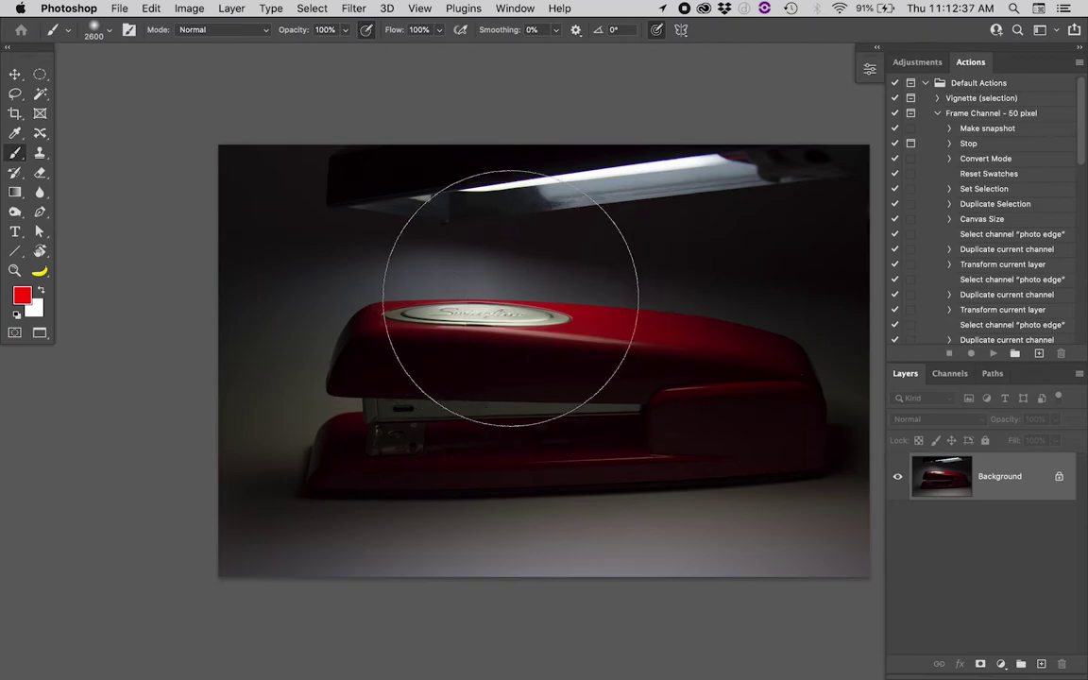
click(297, 8)
click(290, 28)
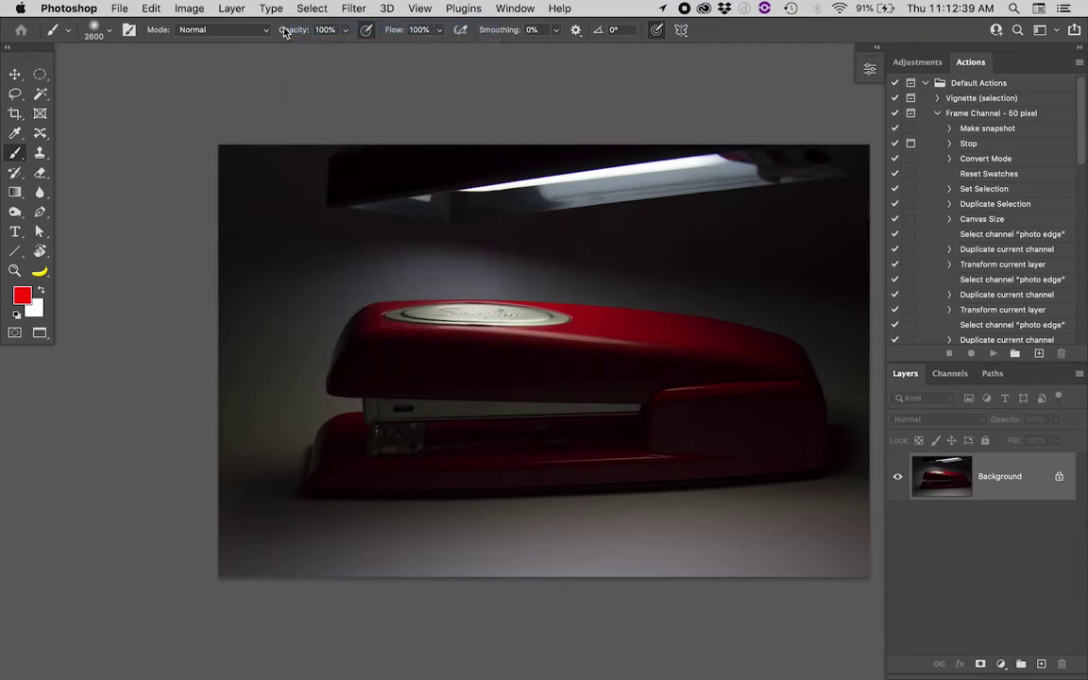
click(151, 9)
click(160, 112)
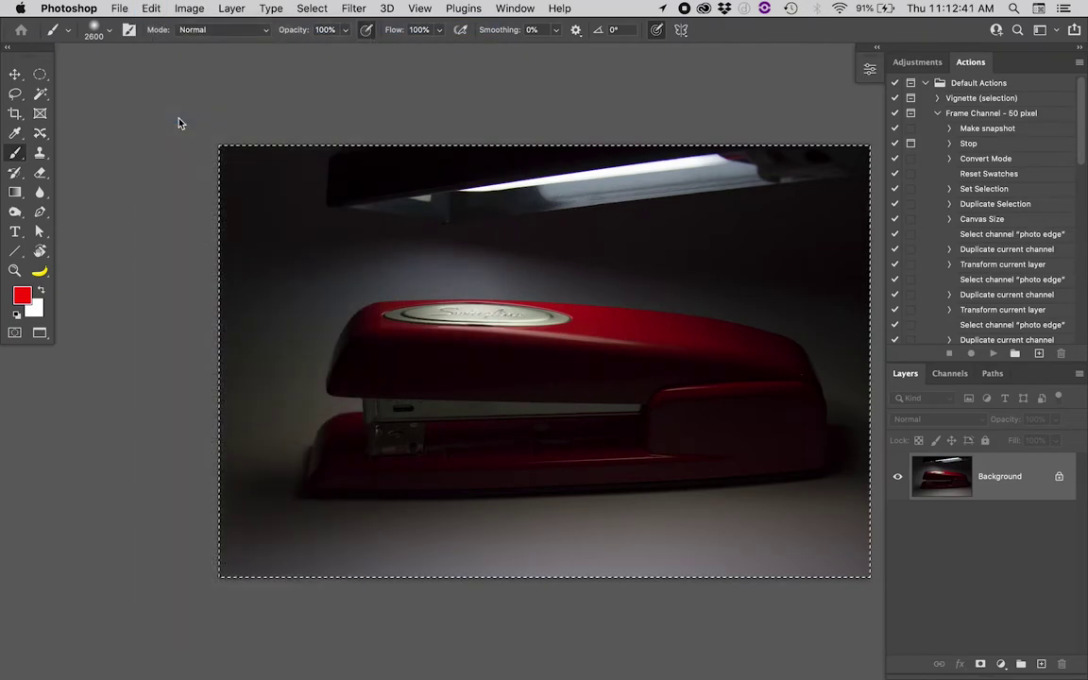
Paste the copied photo into Stapler1.tif as a new layer on top.
click(515, 8)
click(546, 622)
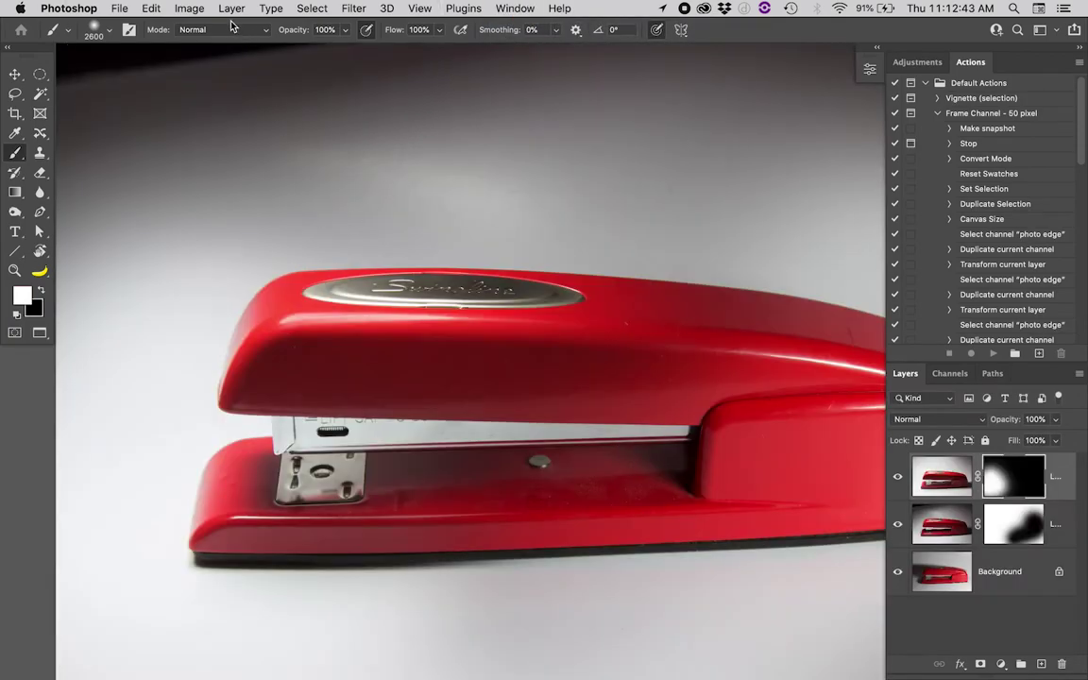
click(152, 7)
click(165, 144)
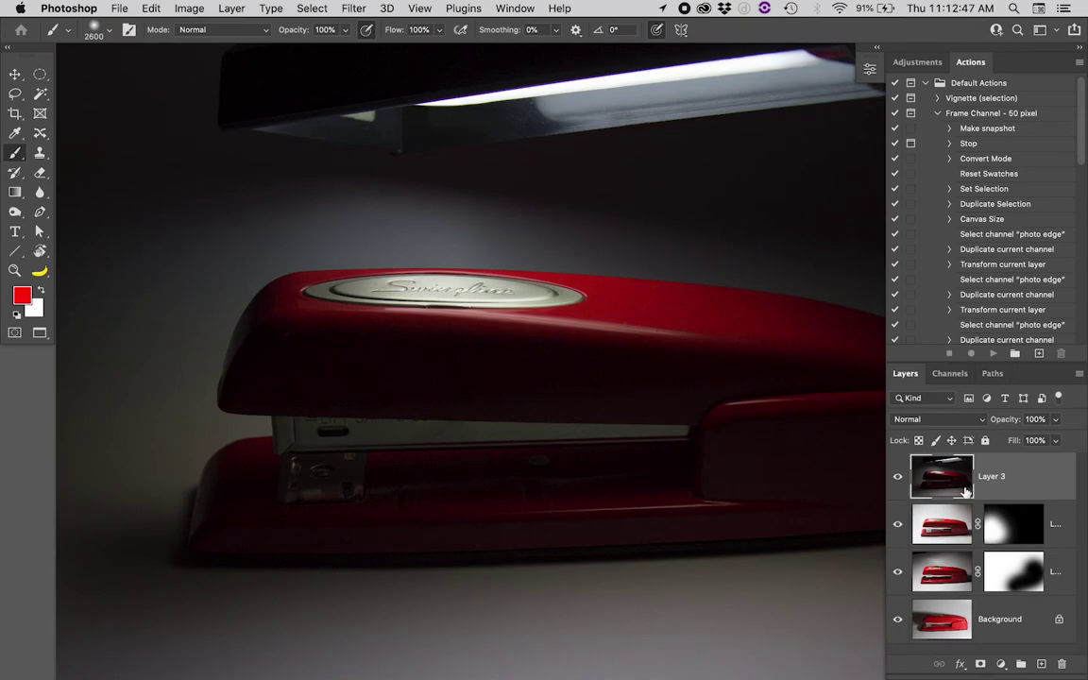
Add a layer mask to Layer 3 and fill the mask with black.
click(980, 666)
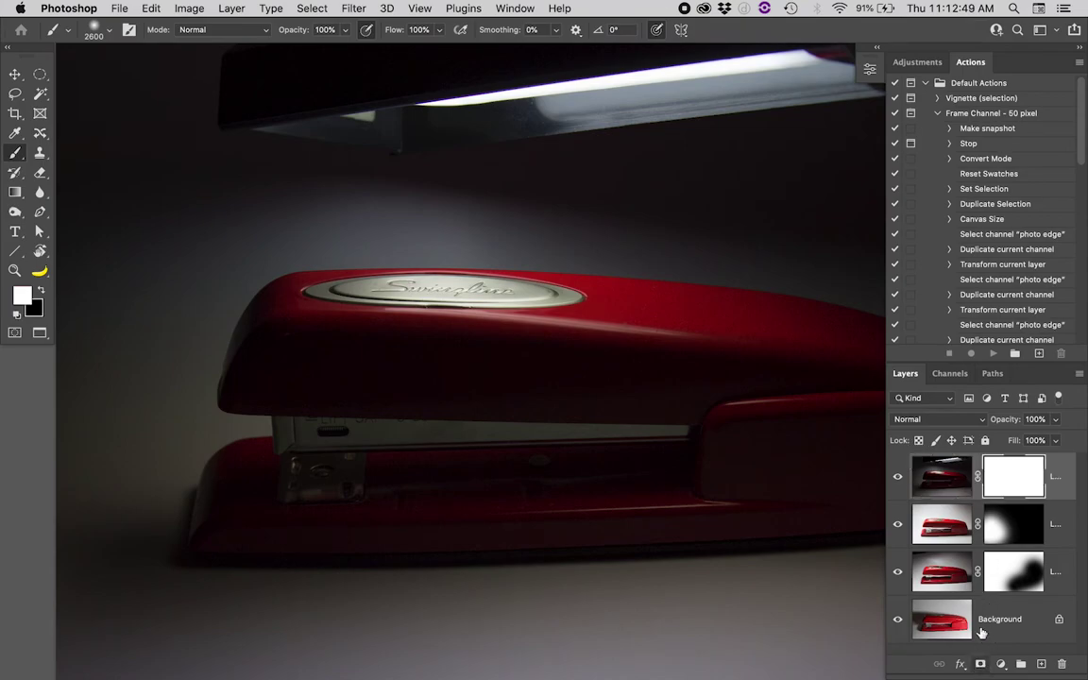
click(152, 8)
click(170, 251)
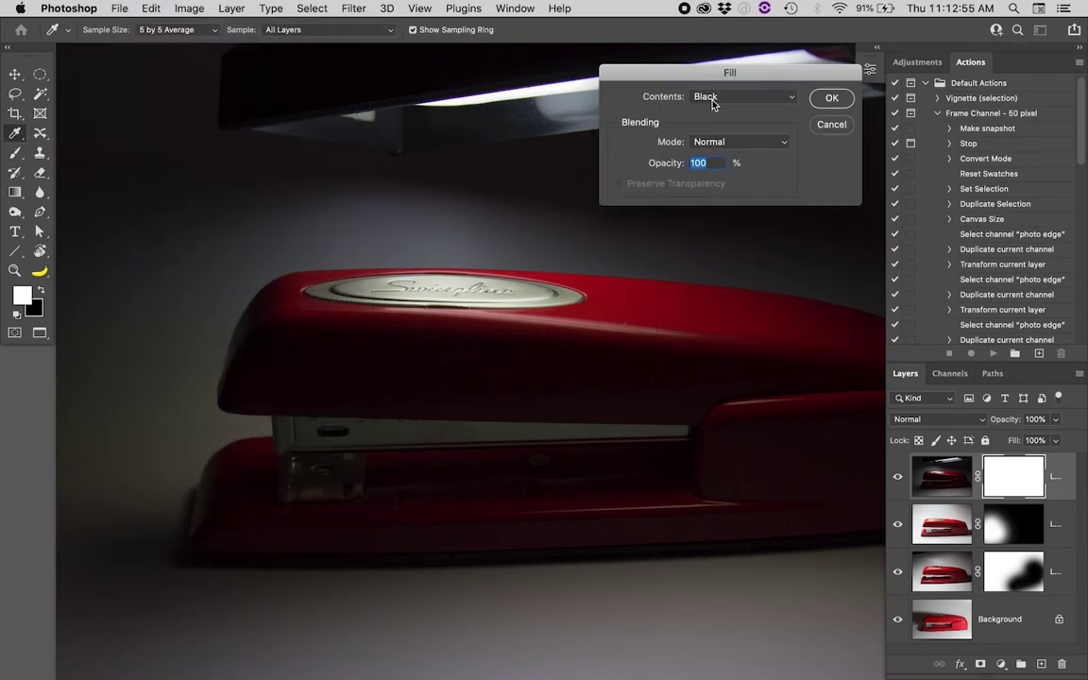
click(832, 106)
key(b)
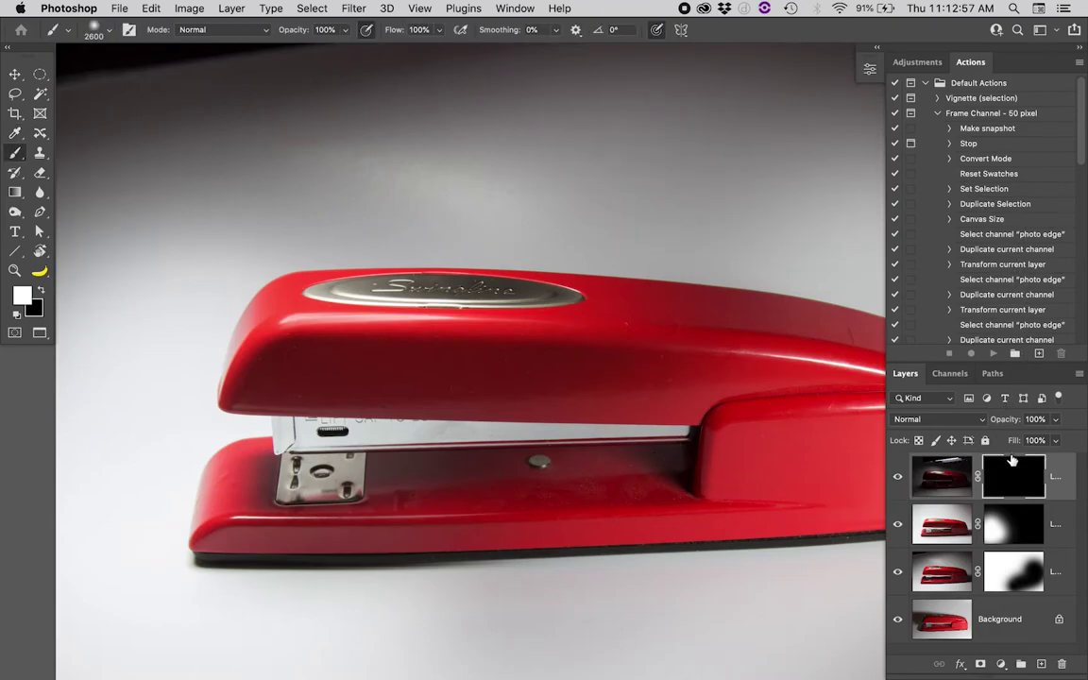
Reduce the brush size to 900 px and paint white on Layer 3's mask over the Swingline nameplate.
key(bracketleft)
key(bracketleft)
key(bracketleft)
key(bracketleft)
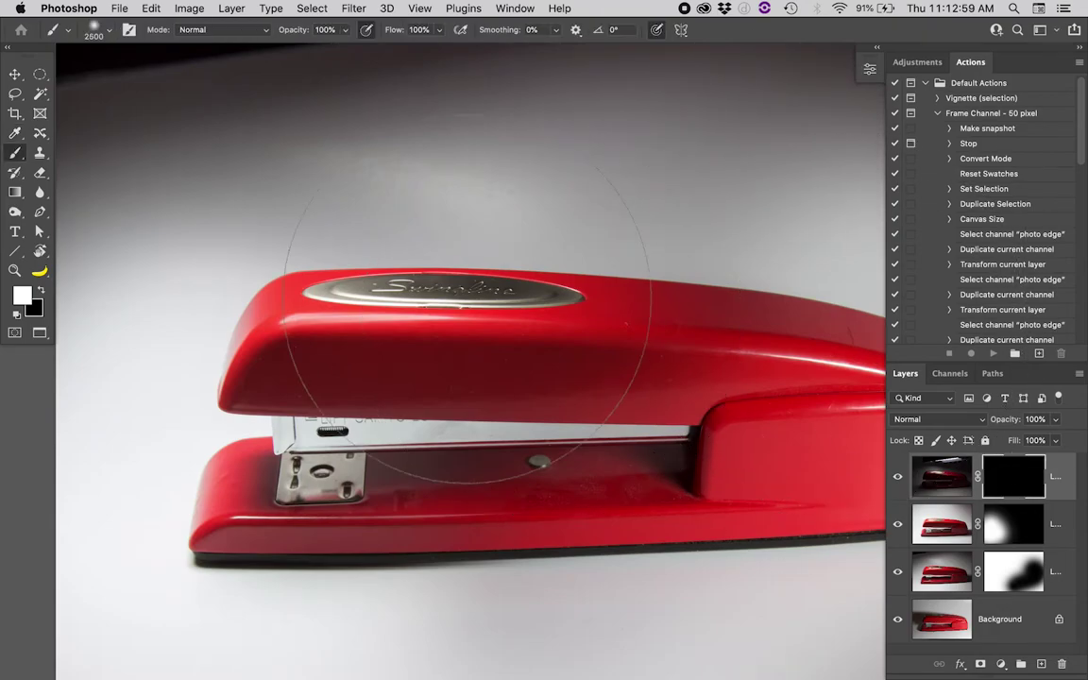
key(bracketleft)
key(bracketleft)
key(bracketleft)
key(bracketleft)
key(bracketleft)
key(bracketleft)
key(bracketleft)
key(bracketleft)
key(bracketleft)
key(bracketleft)
key(bracketleft)
key(bracketleft)
key(bracketleft)
key(bracketleft)
key(bracketleft)
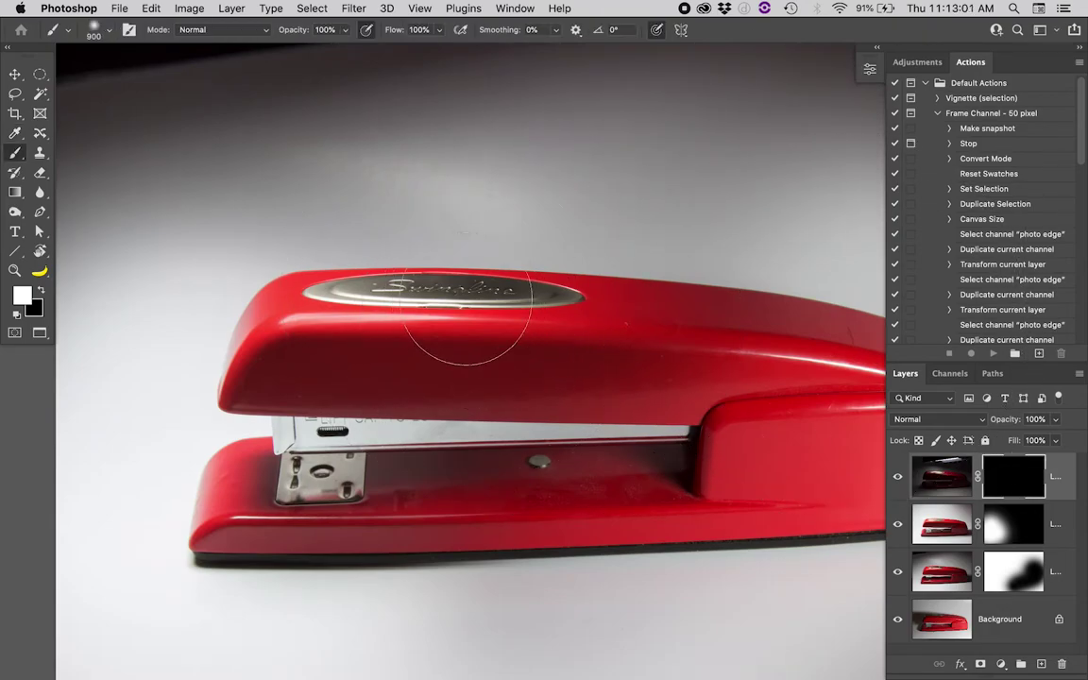
key(bracketright)
key(bracketright)
key(bracketright)
key(bracketright)
key(bracketleft)
key(bracketleft)
key(bracketleft)
key(bracketleft)
key(bracketright)
key(bracketright)
key(bracketright)
key(bracketright)
key(bracketright)
key(bracketright)
key(bracketright)
key(bracketleft)
key(bracketleft)
key(bracketleft)
key(bracketleft)
key(bracketleft)
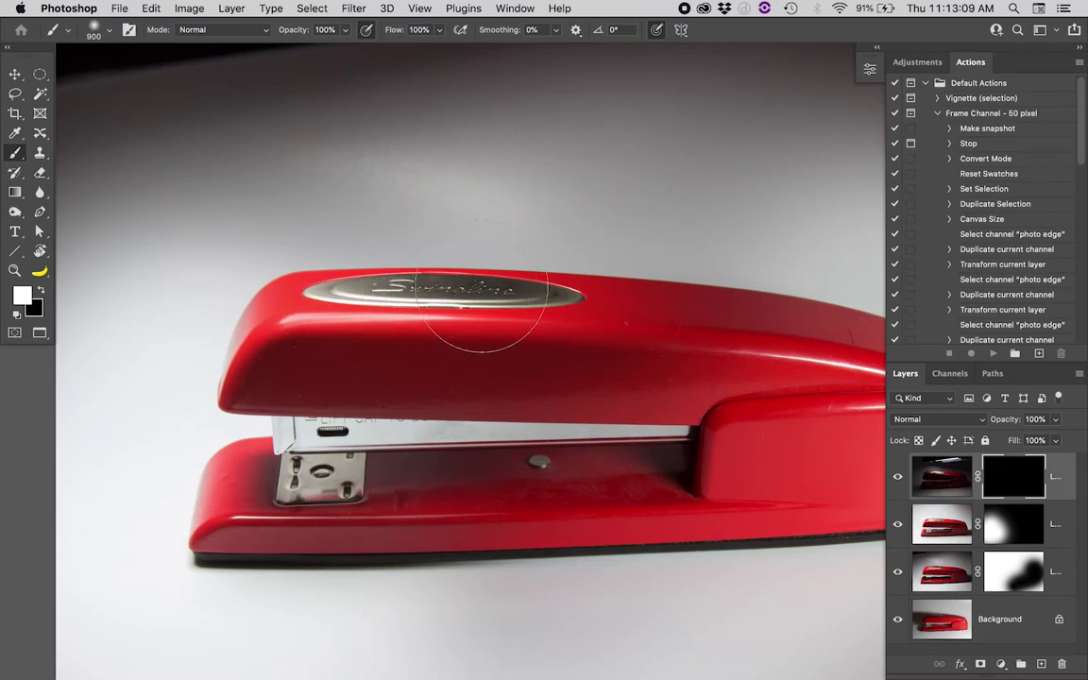
click(448, 295)
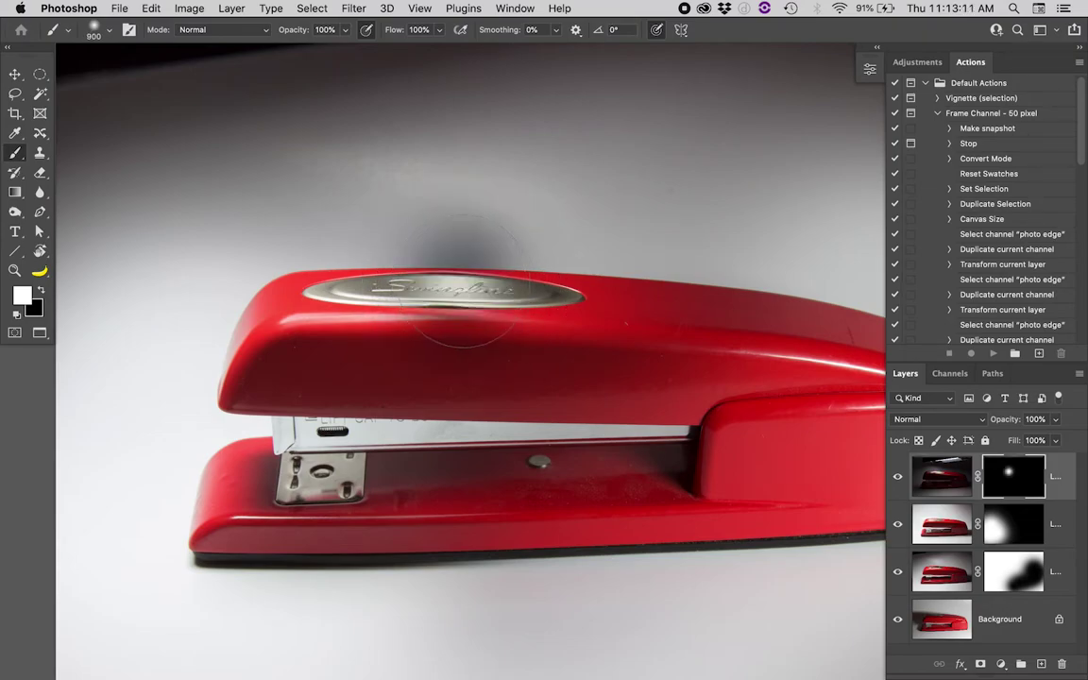
click(443, 286)
click(442, 288)
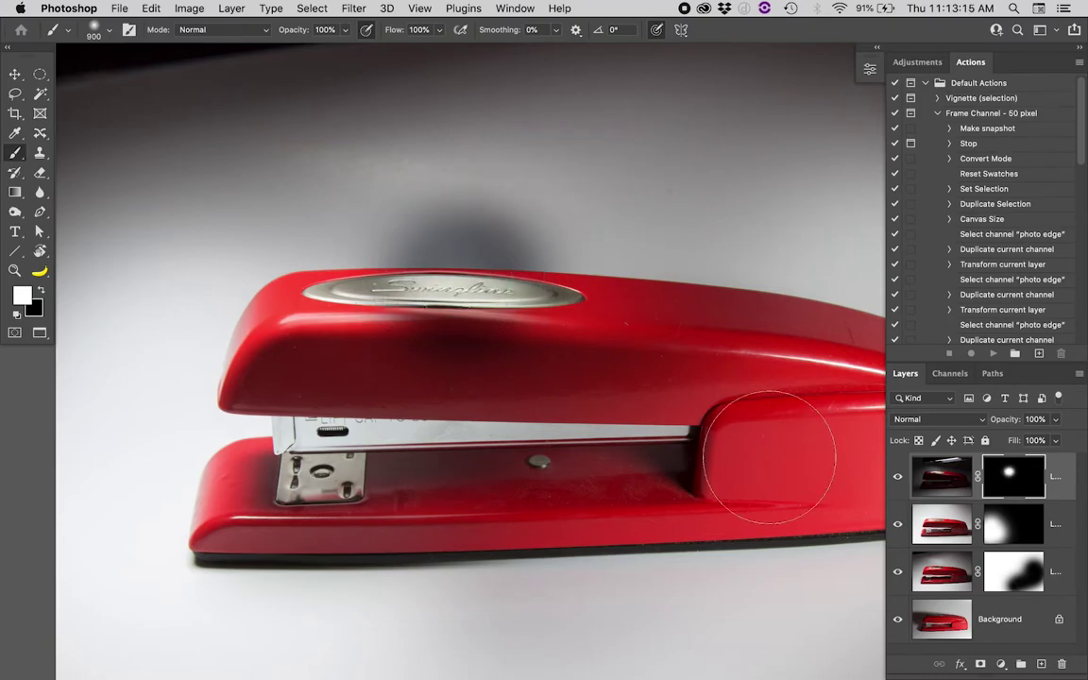
Show only Layer 3, try a broad white stroke down its mask and undo the stroke.
alt+click(898, 477)
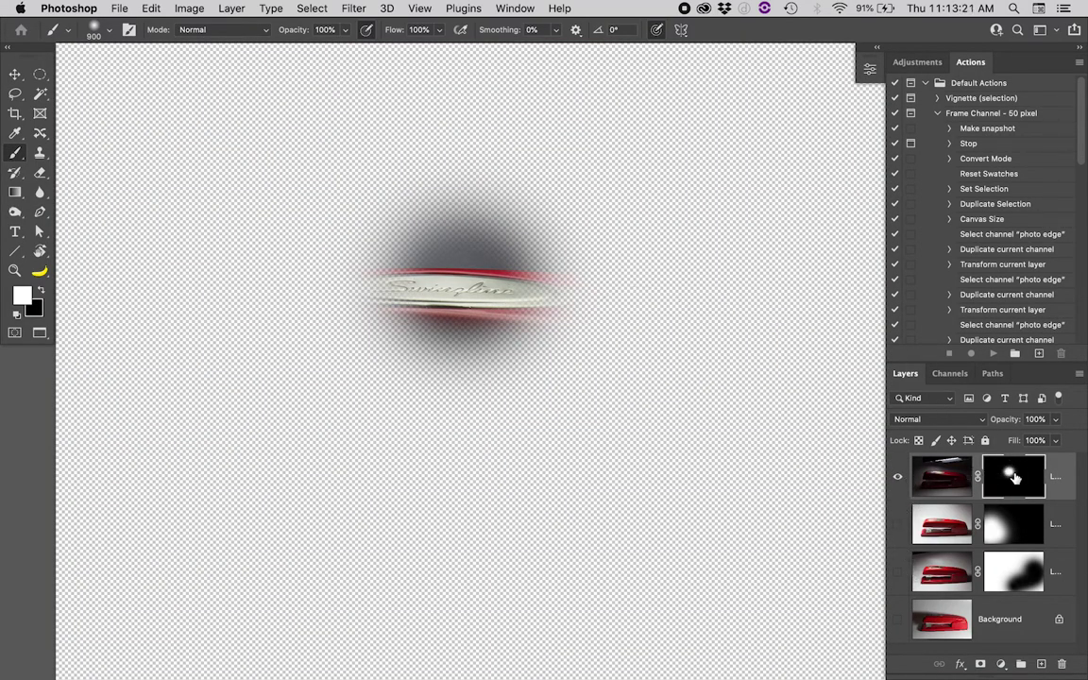
mouse_move(498, 286)
mouse_down()
mouse_move(414, 333)
mouse_move(491, 280)
mouse_move(423, 323)
mouse_move(578, 356)
mouse_move(417, 326)
mouse_move(619, 390)
mouse_move(380, 283)
mouse_move(506, 575)
mouse_up()
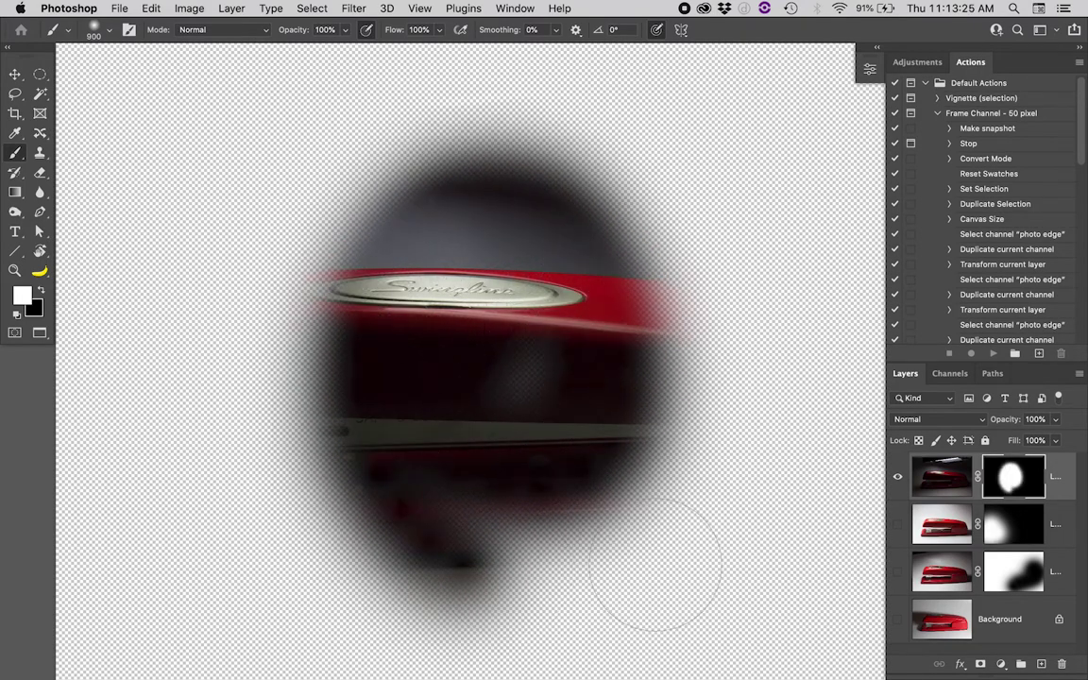
key(super+z)
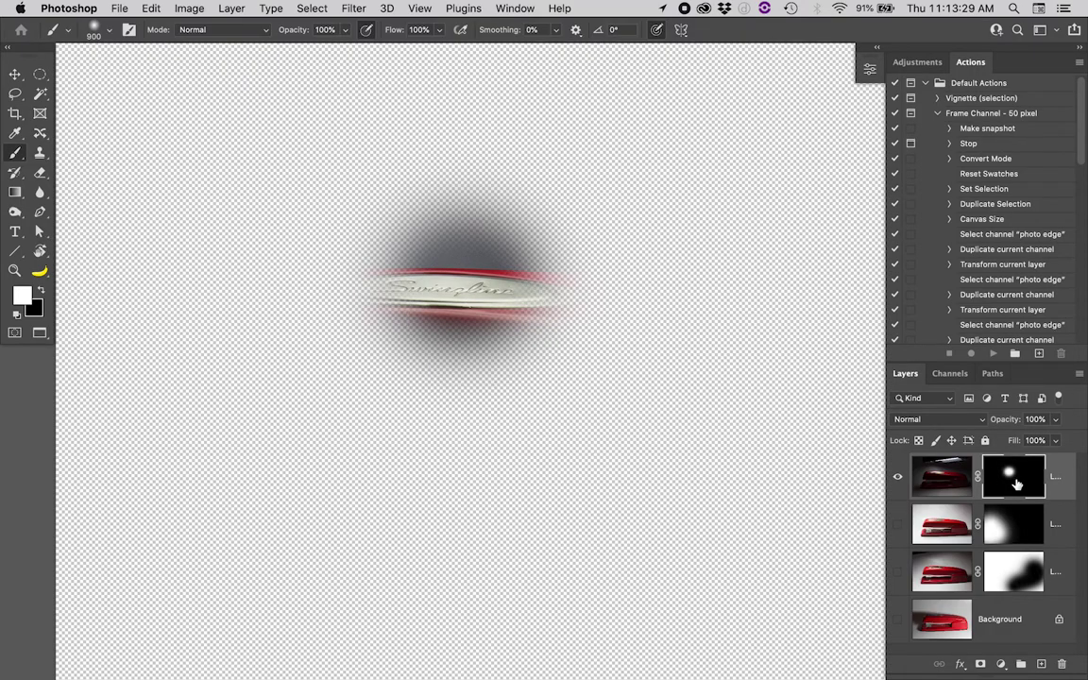
View Layer 3's mask on its own in the canvas and return to the layer view.
alt+click(1017, 481)
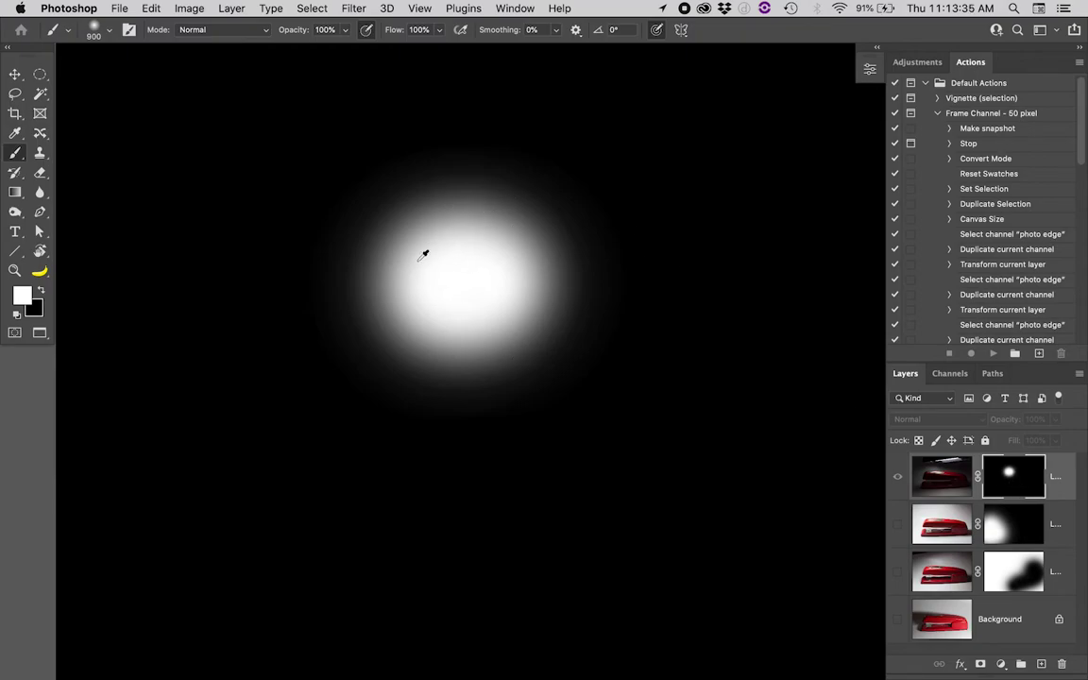
click(898, 477)
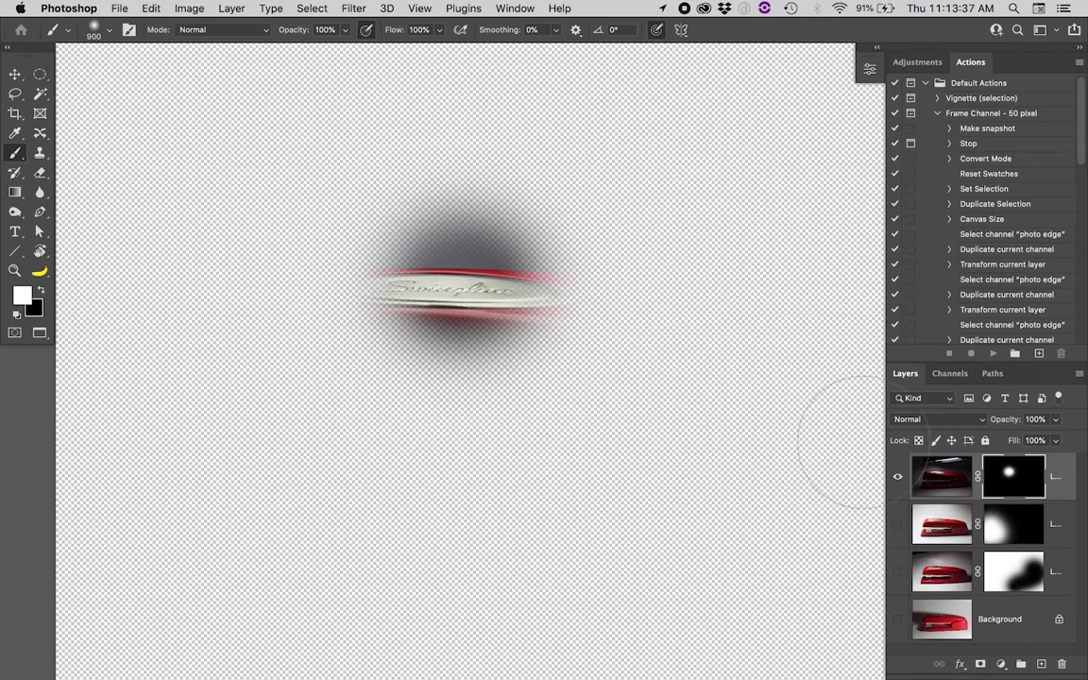
Paint black on Layer 3's mask with a 175 px brush to hide the dark halo above the nameplate.
key(bracketleft)
key(bracketleft)
key(bracketleft)
key(bracketleft)
key(bracketleft)
key(bracketleft)
key(bracketleft)
key(bracketleft)
key(bracketleft)
key(bracketleft)
key(x)
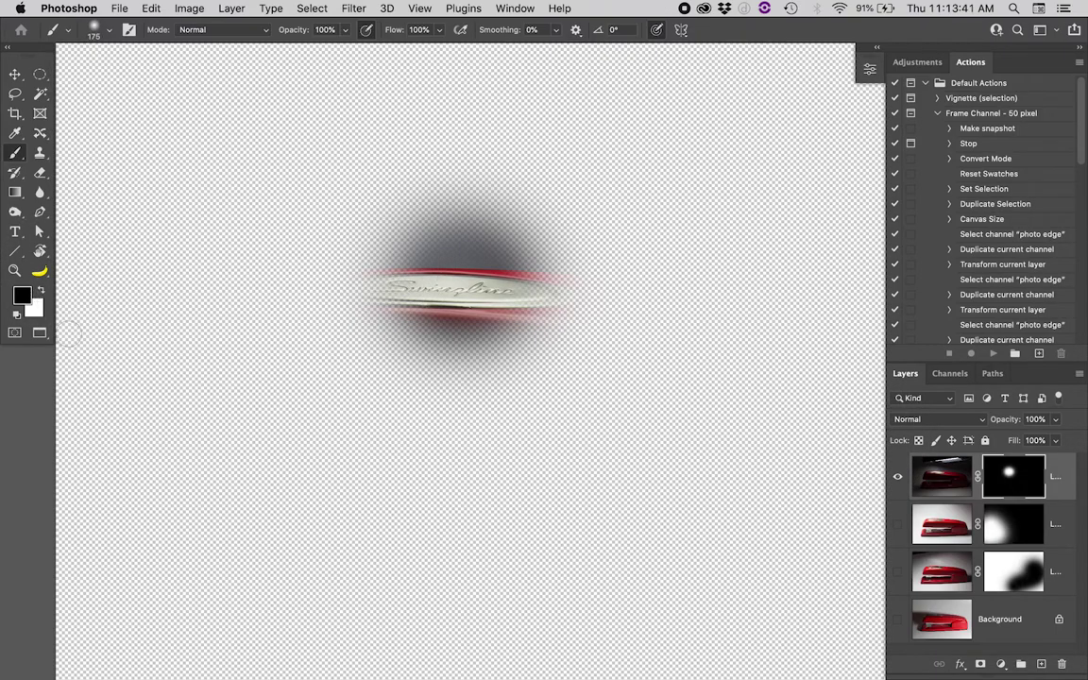
mouse_move(354, 248)
mouse_down()
mouse_move(547, 256)
mouse_move(424, 206)
mouse_move(566, 238)
mouse_up()
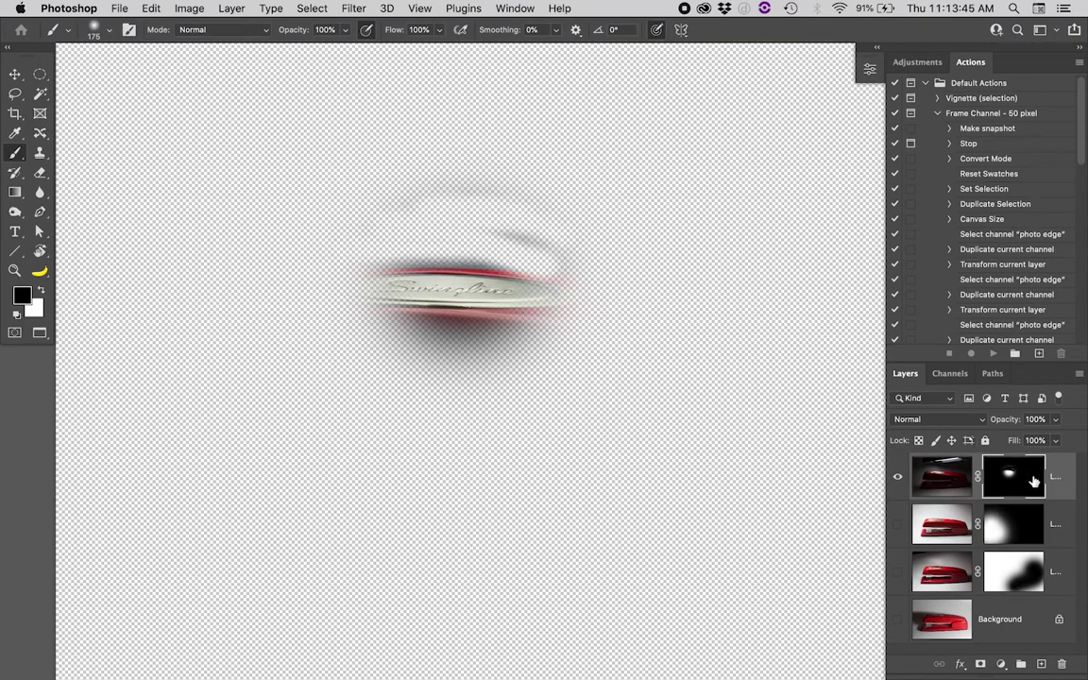
View Layer 3's mask on its own and paint black strokes just below the nameplate, then return to the layer view.
alt+click(1001, 468)
drag(354, 323, 520, 330)
drag(439, 366, 553, 368)
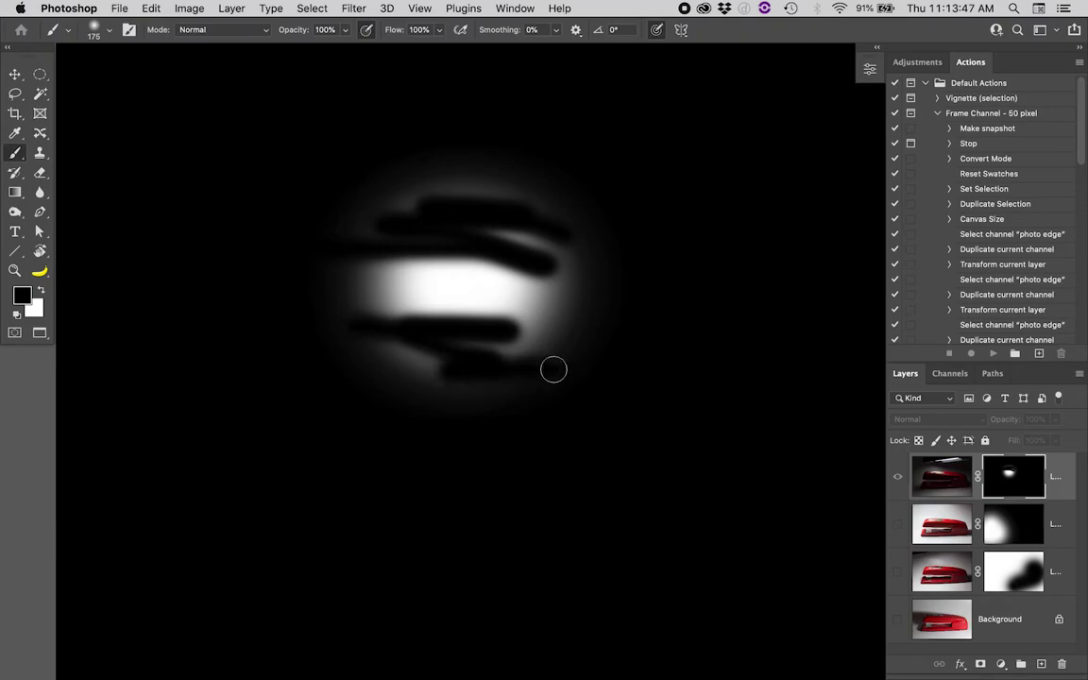
alt+click(1015, 485)
mouse_move(362, 334)
mouse_down()
mouse_move(453, 307)
mouse_move(528, 340)
mouse_up()
Show all layers and paint black on Layer 3's mask to remove the dark halo below and above the nameplate.
drag(902, 527, 905, 627)
super+click(474, 335)
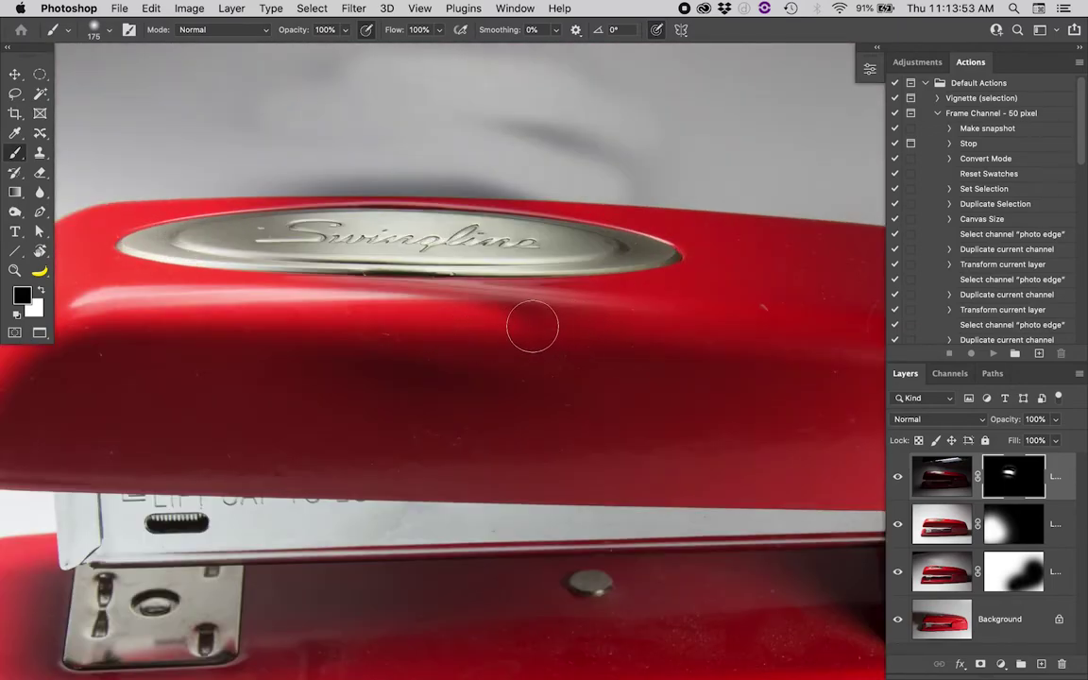
mouse_move(559, 313)
mouse_down()
mouse_move(489, 316)
mouse_move(604, 313)
mouse_move(370, 314)
mouse_up()
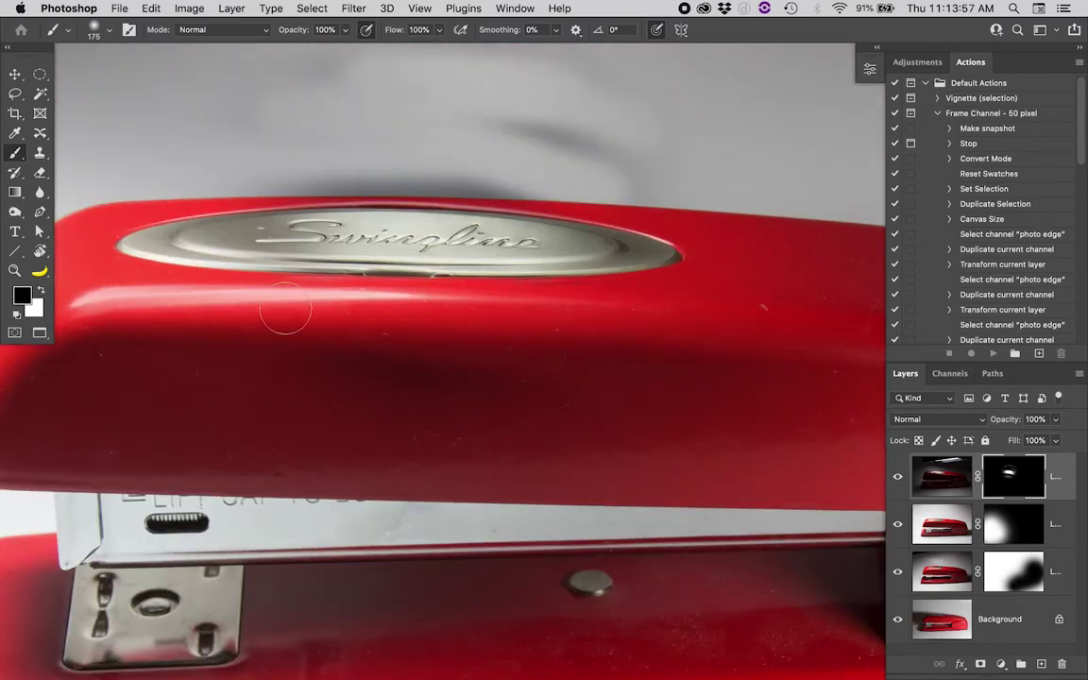
mouse_move(228, 173)
mouse_down()
mouse_move(537, 174)
mouse_move(391, 163)
mouse_move(617, 159)
mouse_move(369, 90)
mouse_move(506, 38)
mouse_up()
alt+click(556, 192)
alt+click(555, 191)
drag(556, 193, 404, 161)
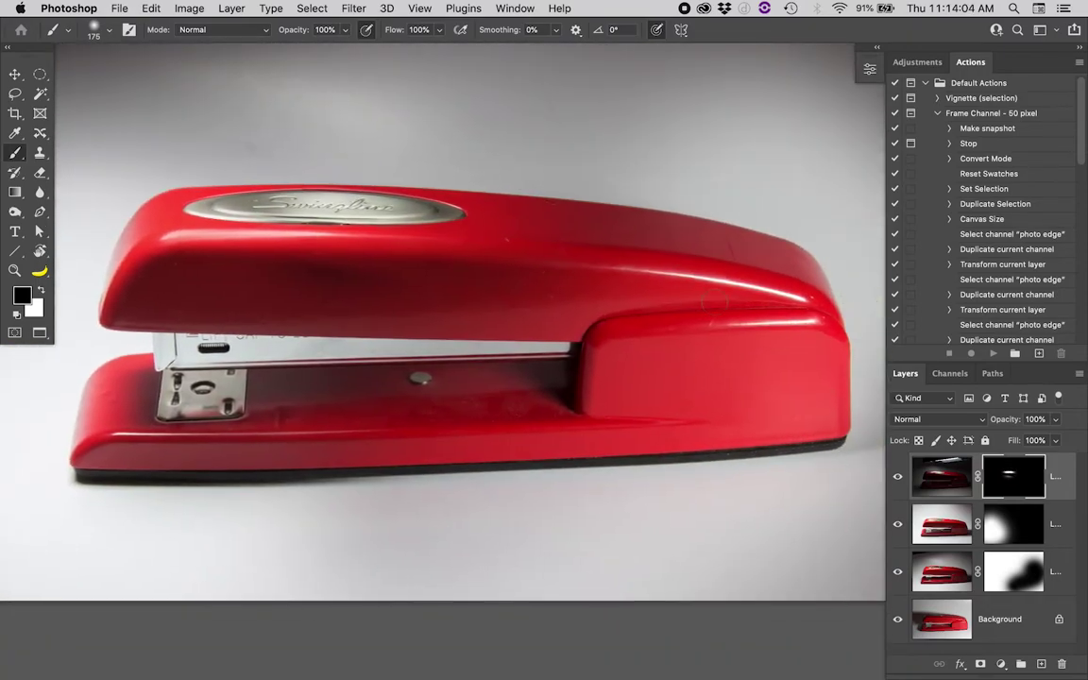
Show only the Background layer and restore all layers to compare the original photo with the full composite.
alt+click(898, 619)
alt+click(898, 618)
alt+click(658, 513)
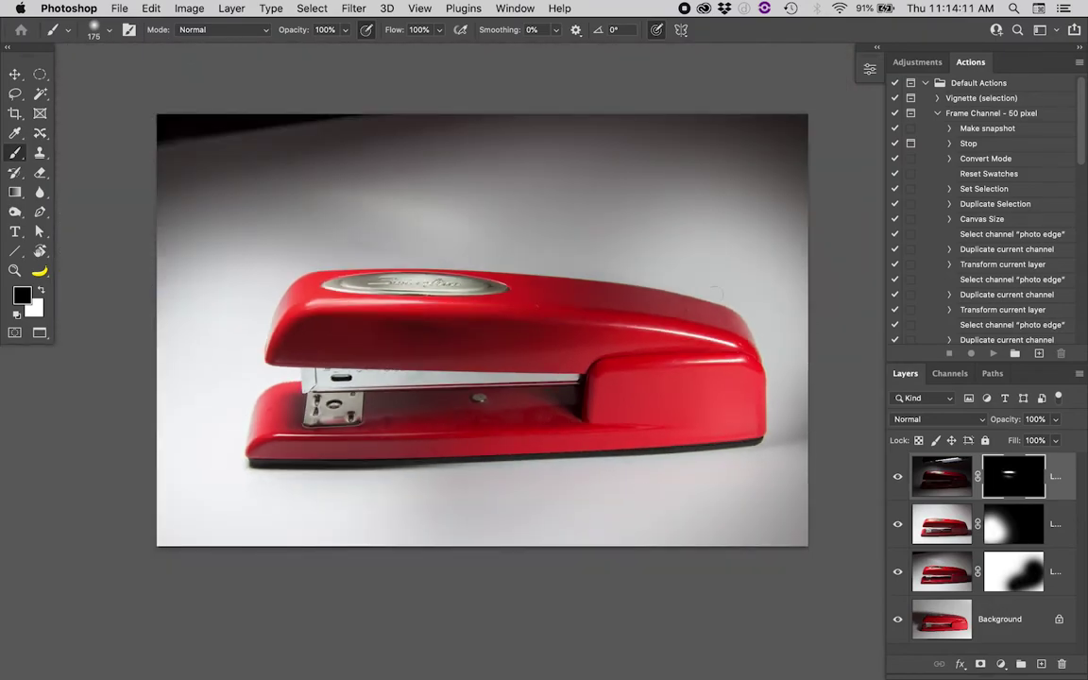
Add a layer mask to the Background layer and paint black on it around the stapler with the 175 px brush.
click(948, 606)
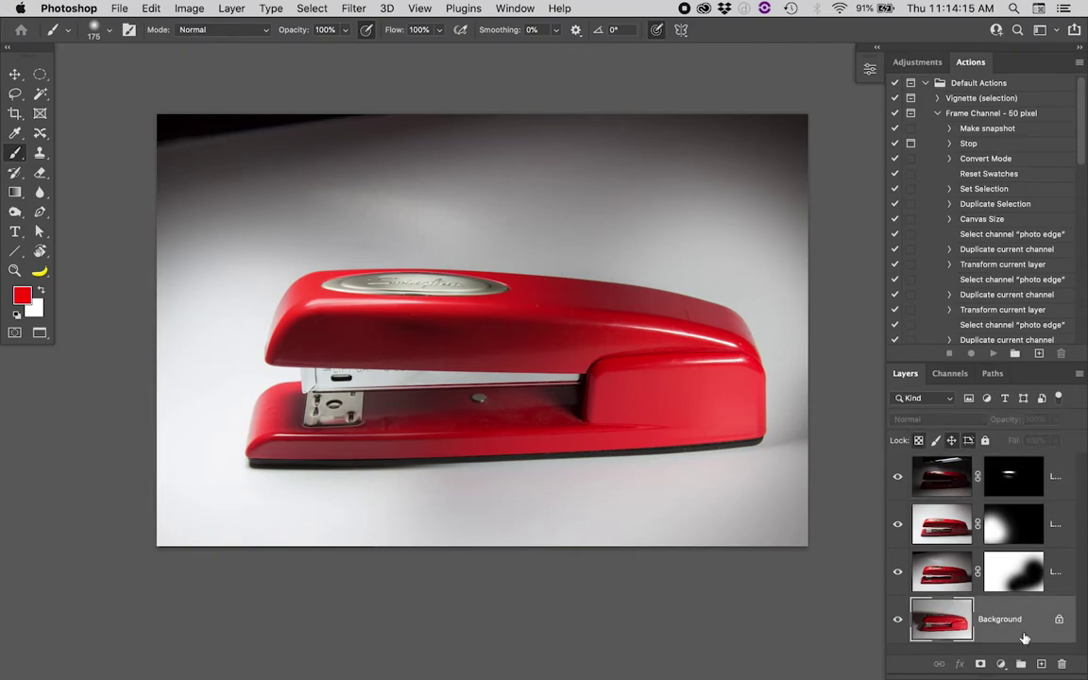
click(981, 663)
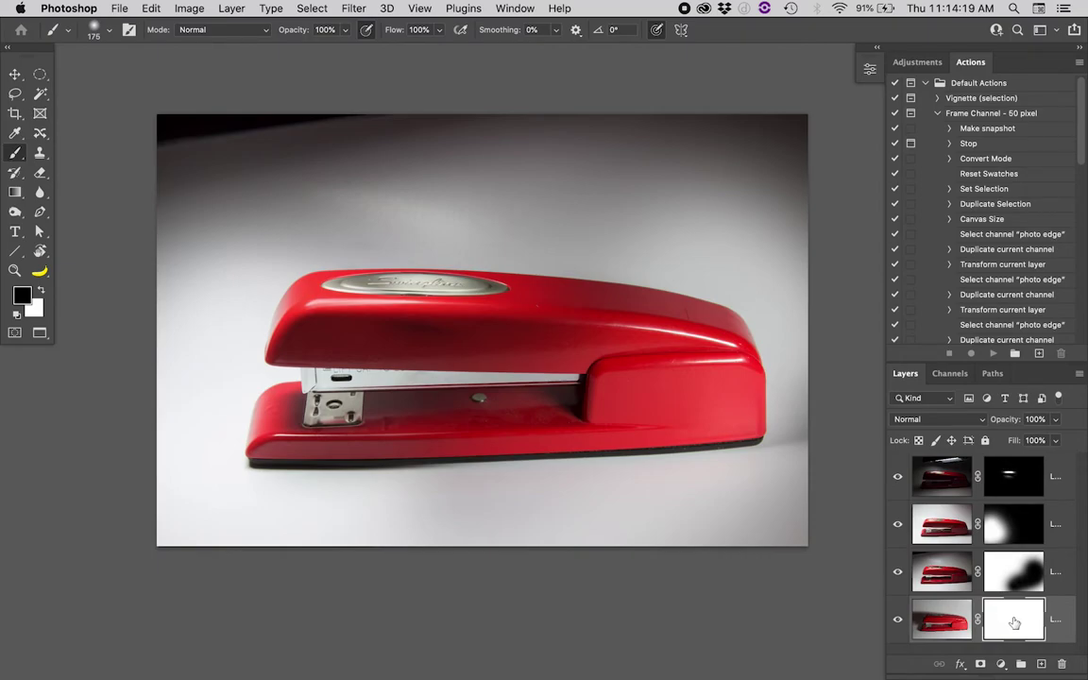
drag(721, 220, 543, 193)
mouse_move(190, 463)
mouse_down()
mouse_move(324, 534)
mouse_move(521, 510)
mouse_up()
drag(672, 490, 763, 474)
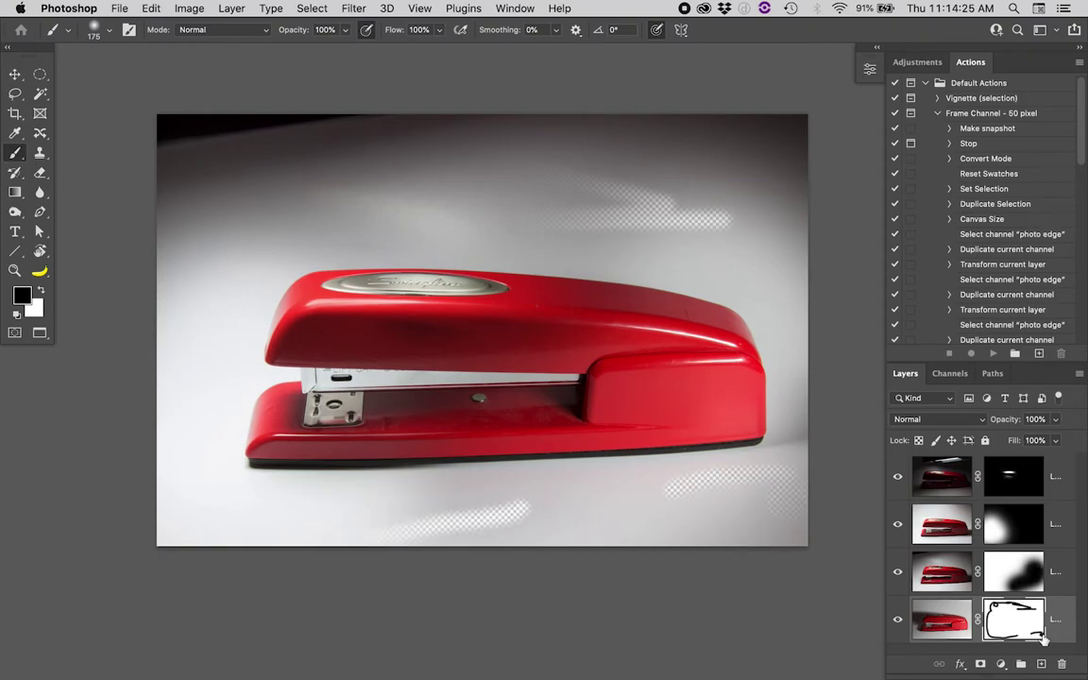
Isolate the bottom layer to inspect its masked areas and turn the three layers above back on one by one.
alt+click(898, 618)
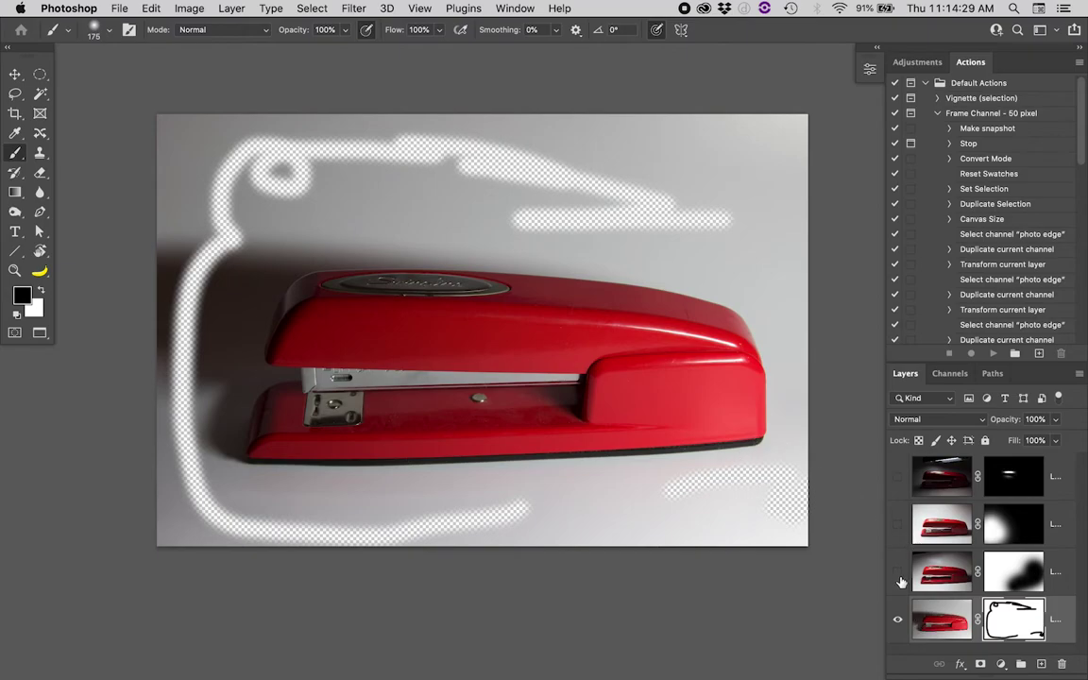
click(898, 571)
click(897, 524)
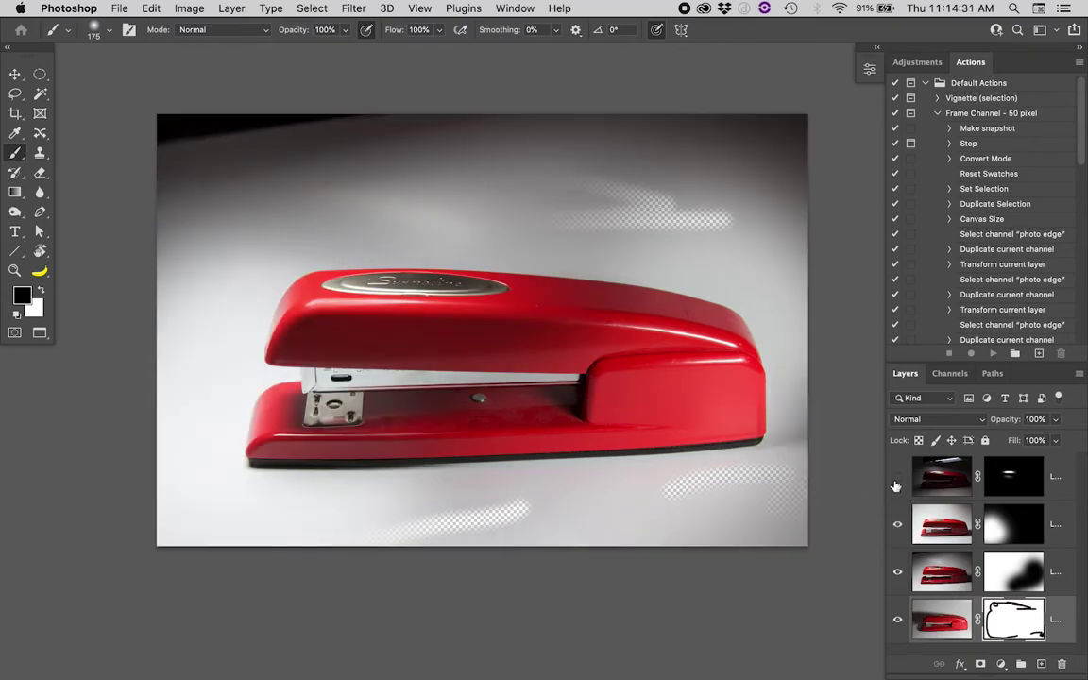
click(897, 477)
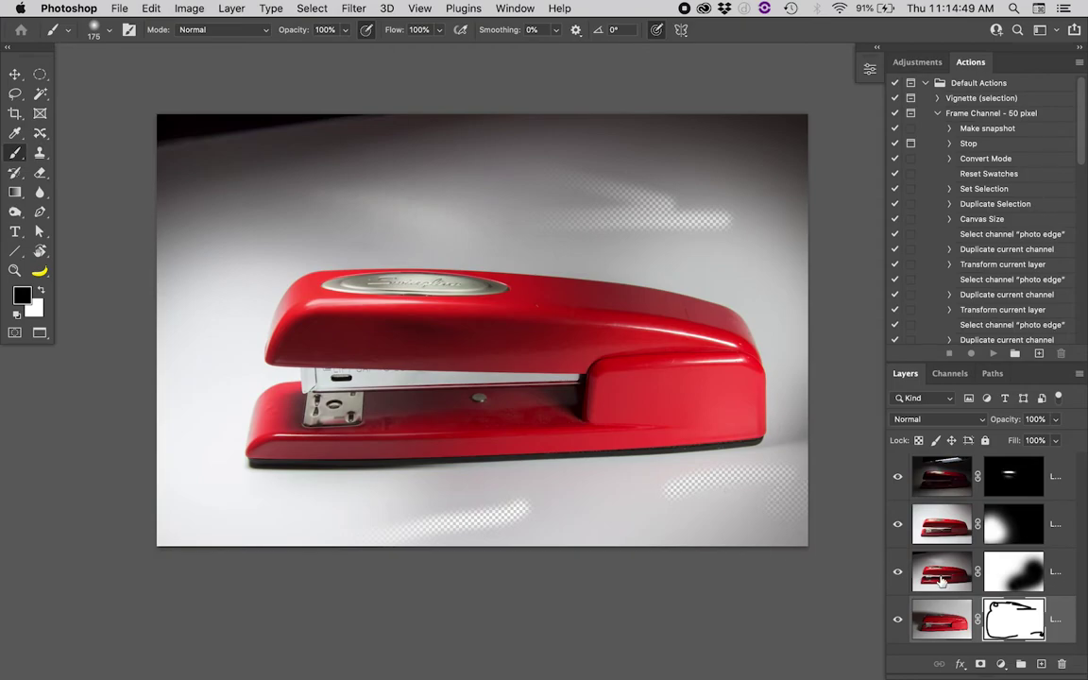
Hide the top two layers and clip the second layer from the bottom to the masked bottom layer.
drag(897, 476, 894, 519)
click(940, 572)
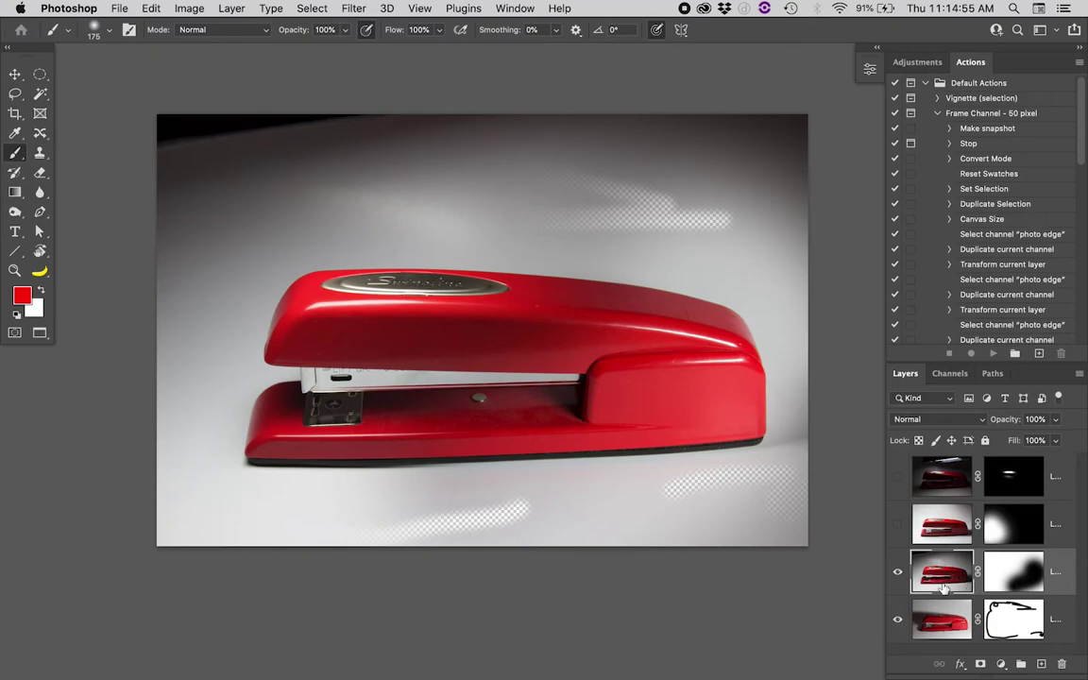
right_click(1055, 577)
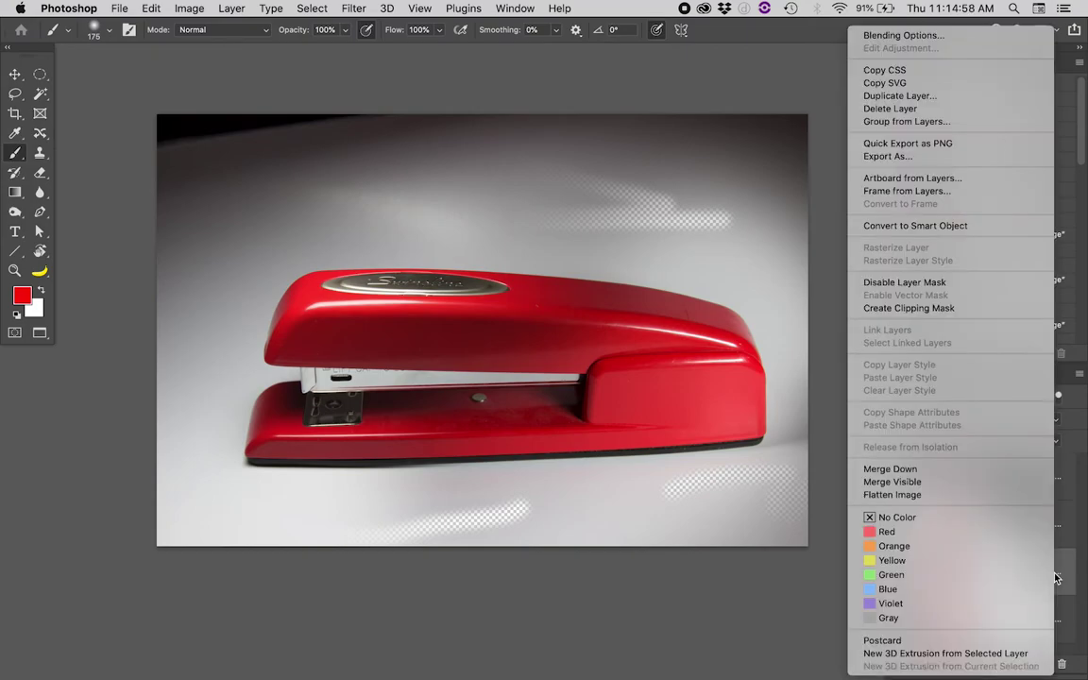
click(897, 312)
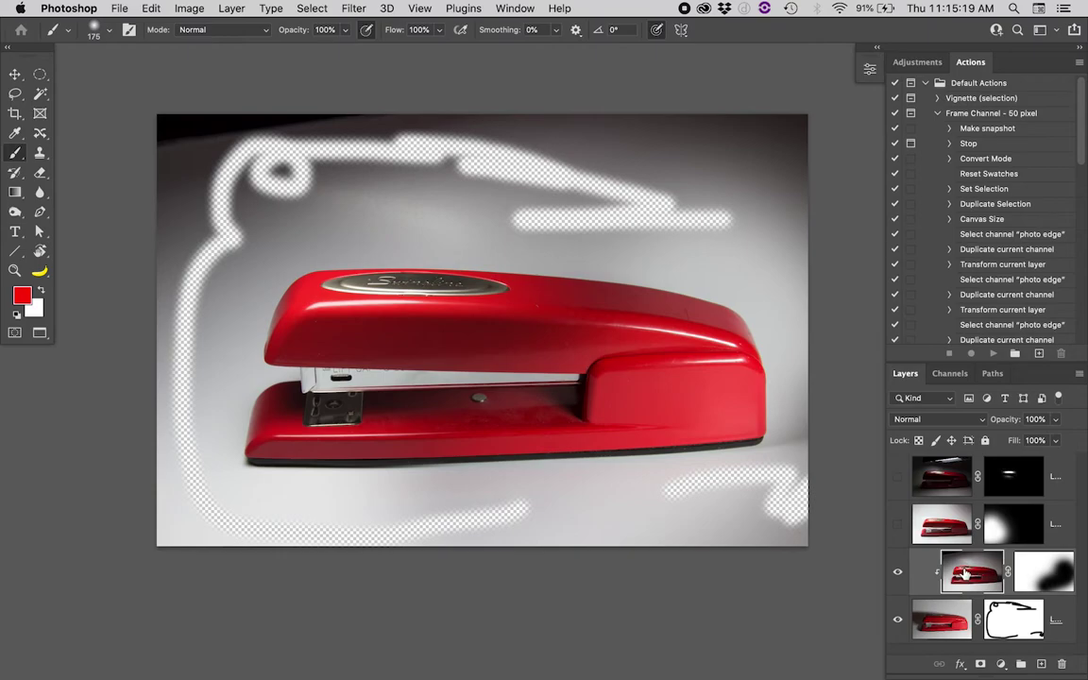
Show the top two layers again and clip both of them to the masked bottom layer.
click(897, 525)
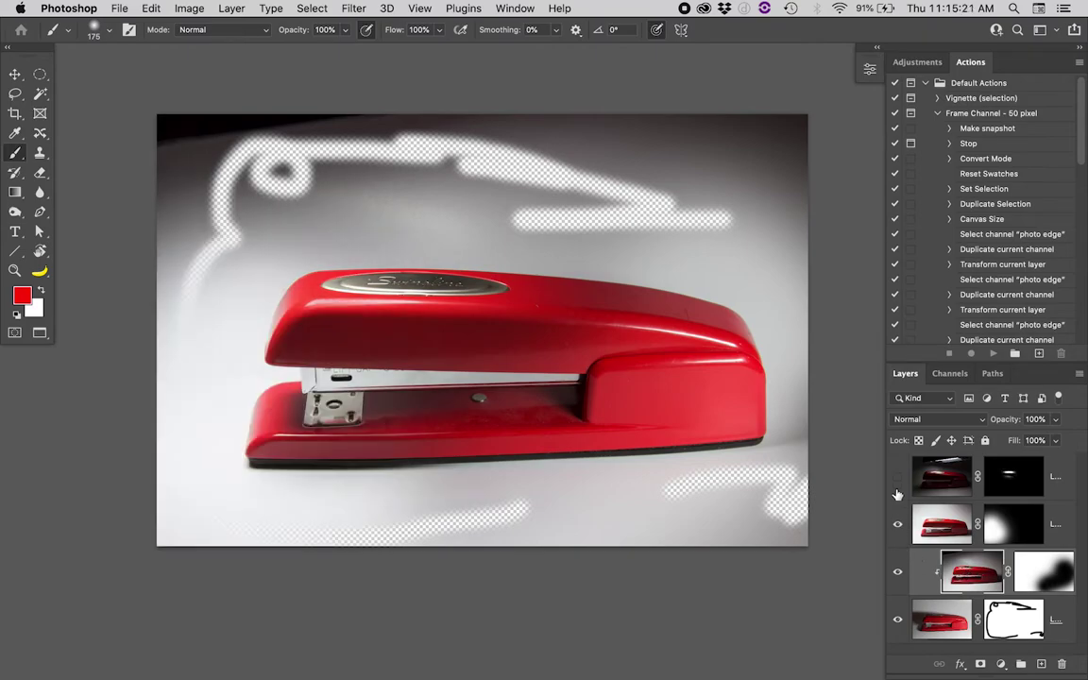
click(897, 479)
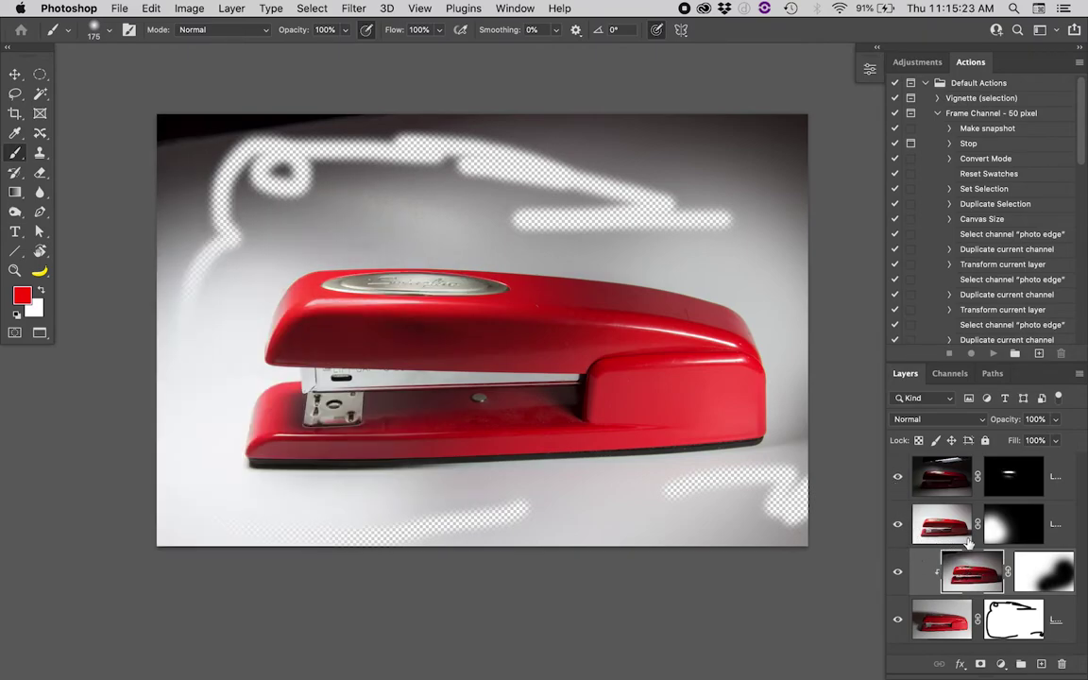
right_click(1059, 525)
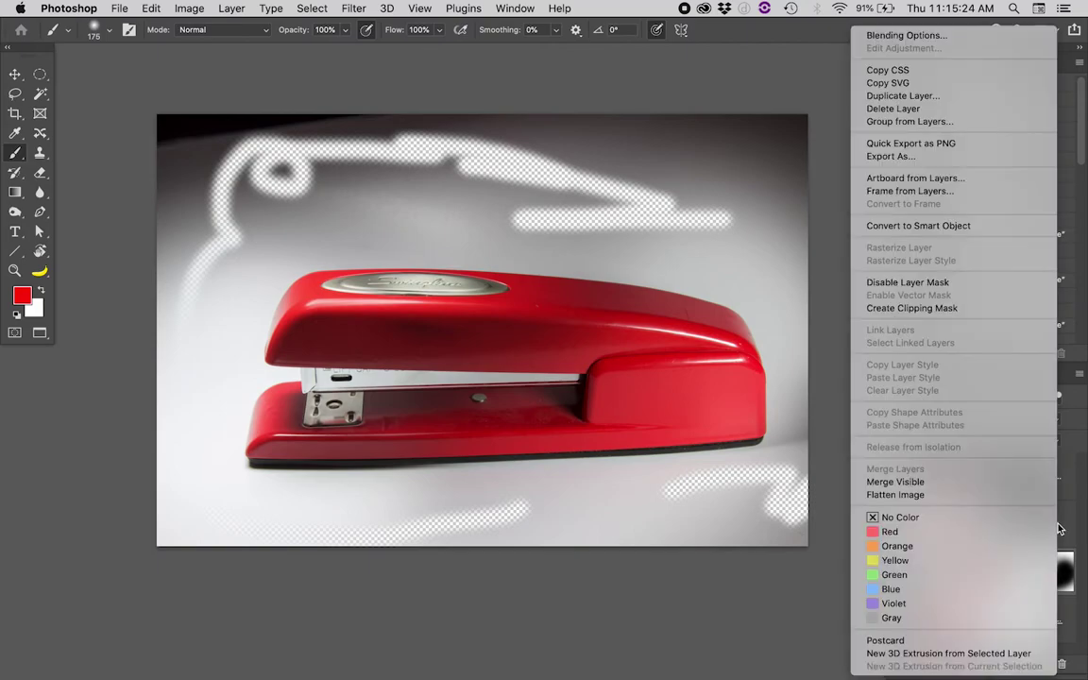
click(955, 308)
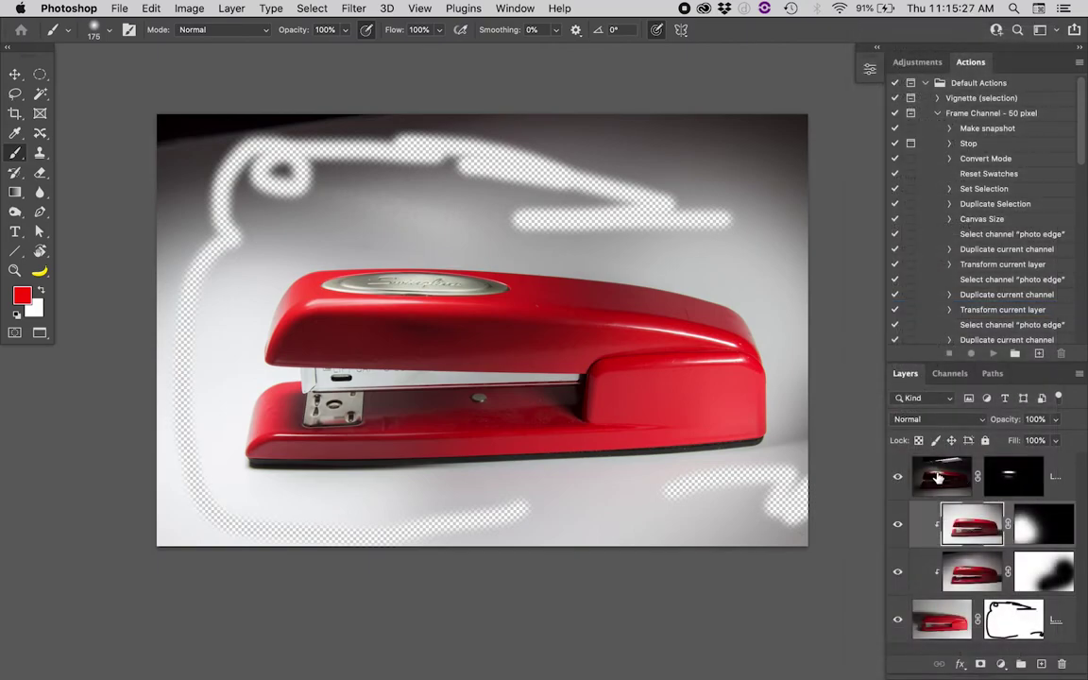
click(938, 477)
right_click(1055, 481)
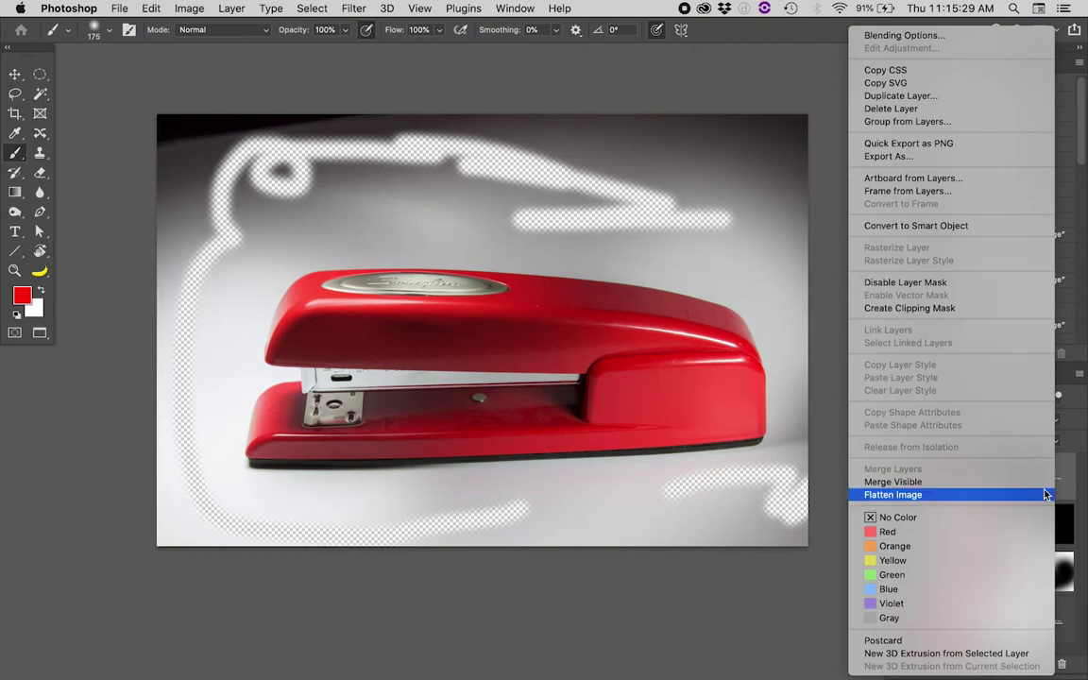
click(948, 307)
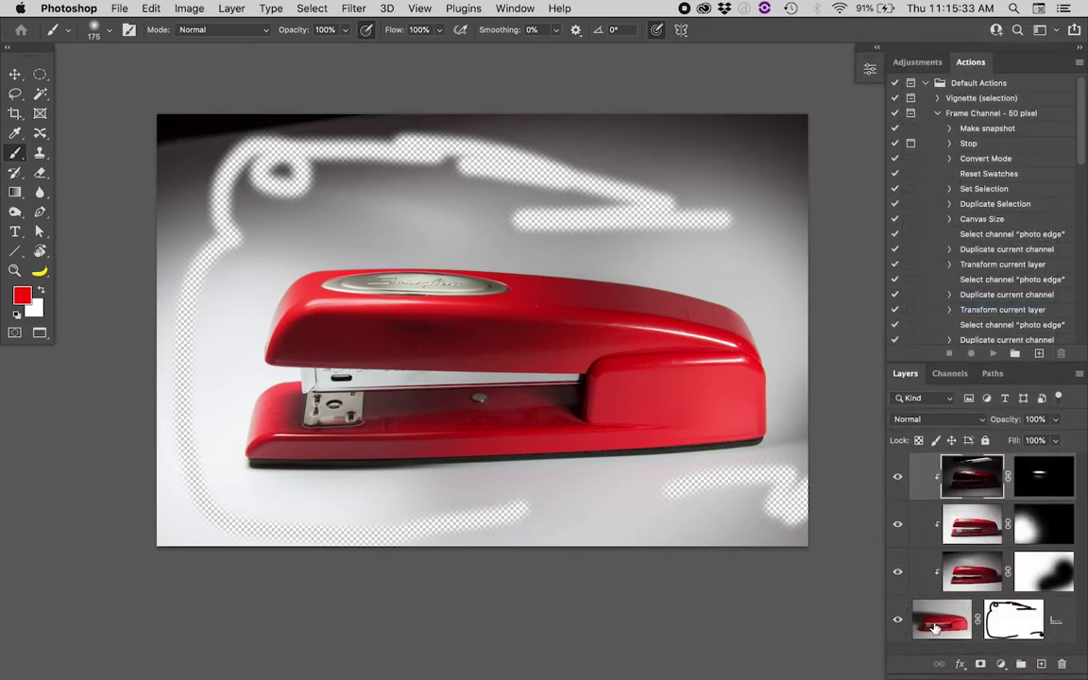
Paint black on the bottom layer's mask over the backdrop above the stapler's rear end.
click(1020, 625)
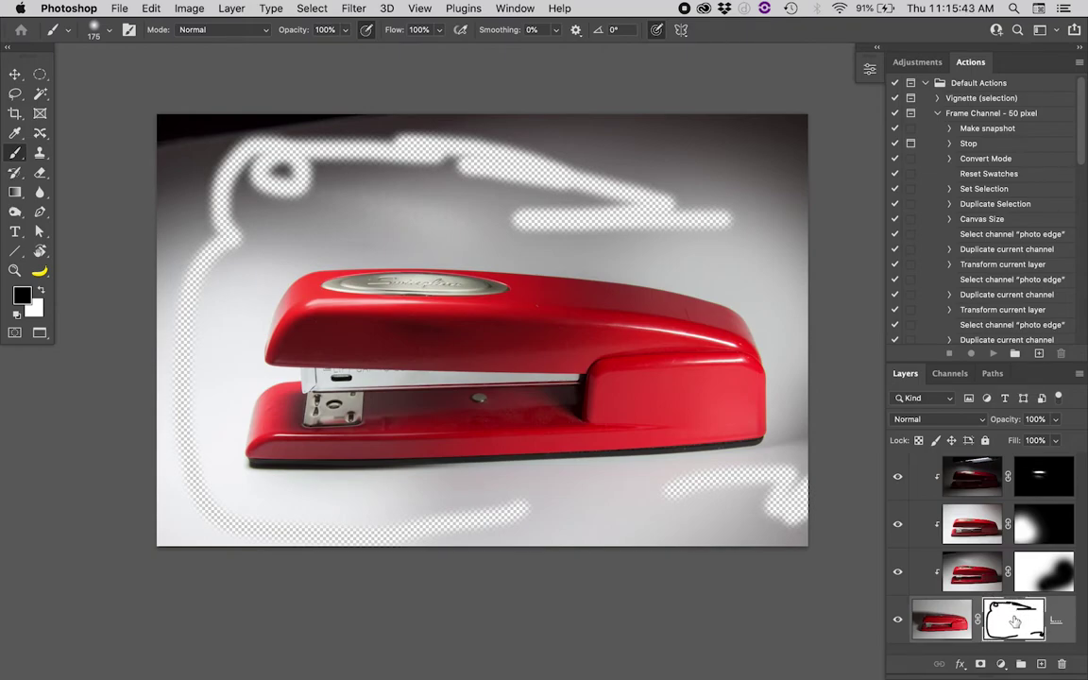
mouse_move(754, 277)
mouse_down()
mouse_move(767, 229)
mouse_move(674, 172)
mouse_move(736, 215)
mouse_up()
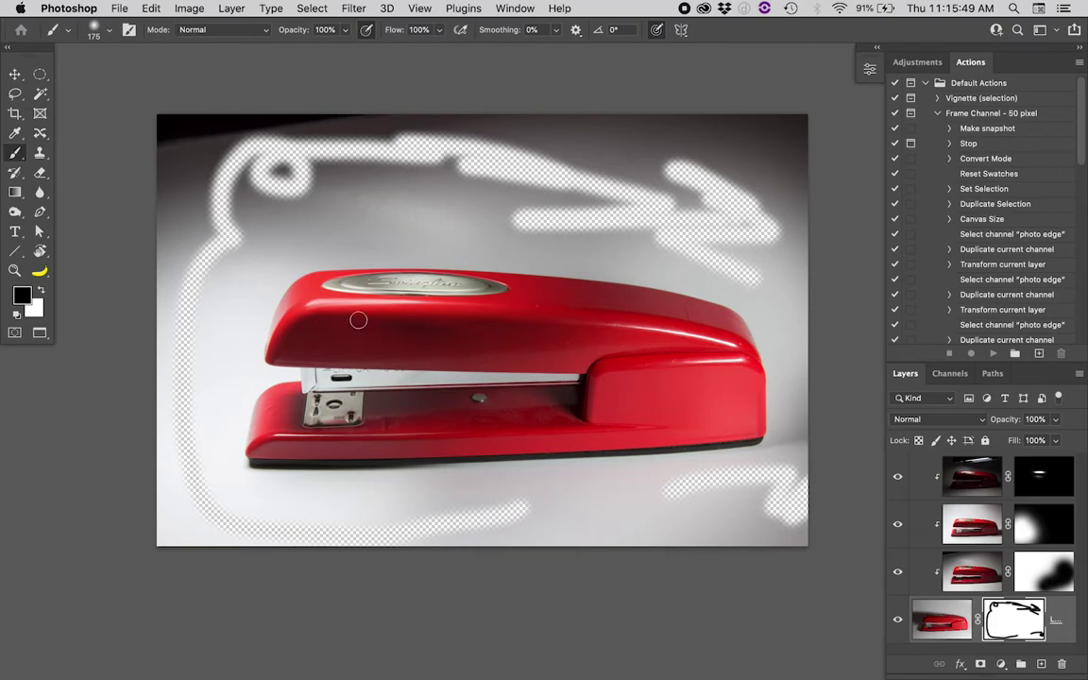
Try a black 175 px stroke on the bottom layer's mask just above the nameplate and undo it.
scroll(266, 255, up, 10)
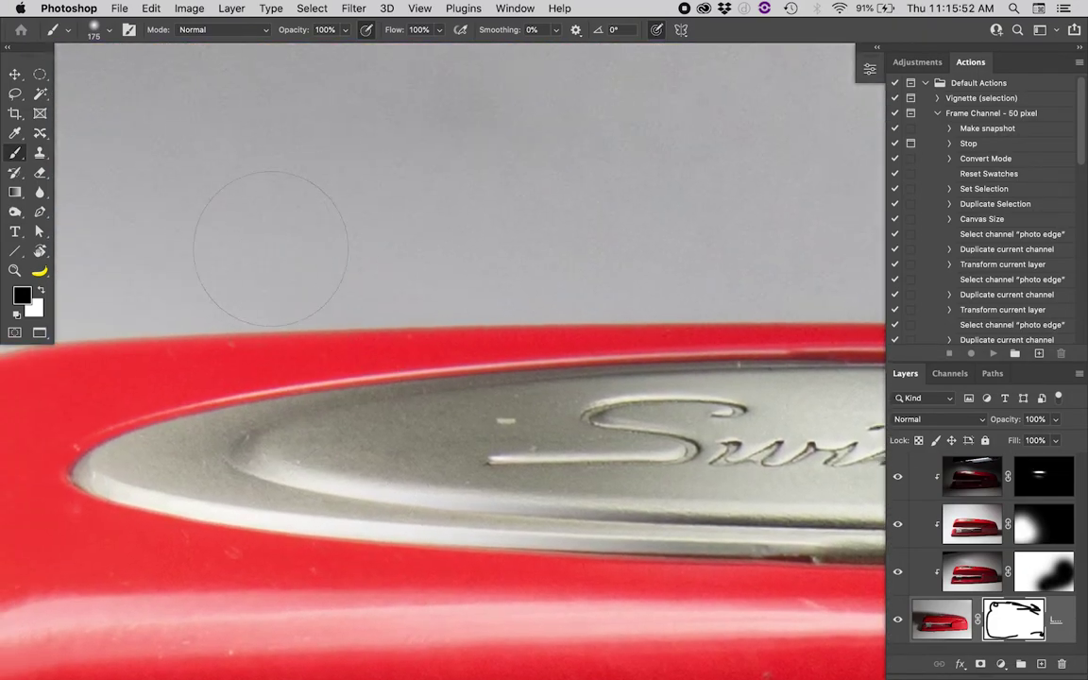
mouse_move(209, 234)
mouse_down()
mouse_move(461, 218)
mouse_move(664, 225)
mouse_up()
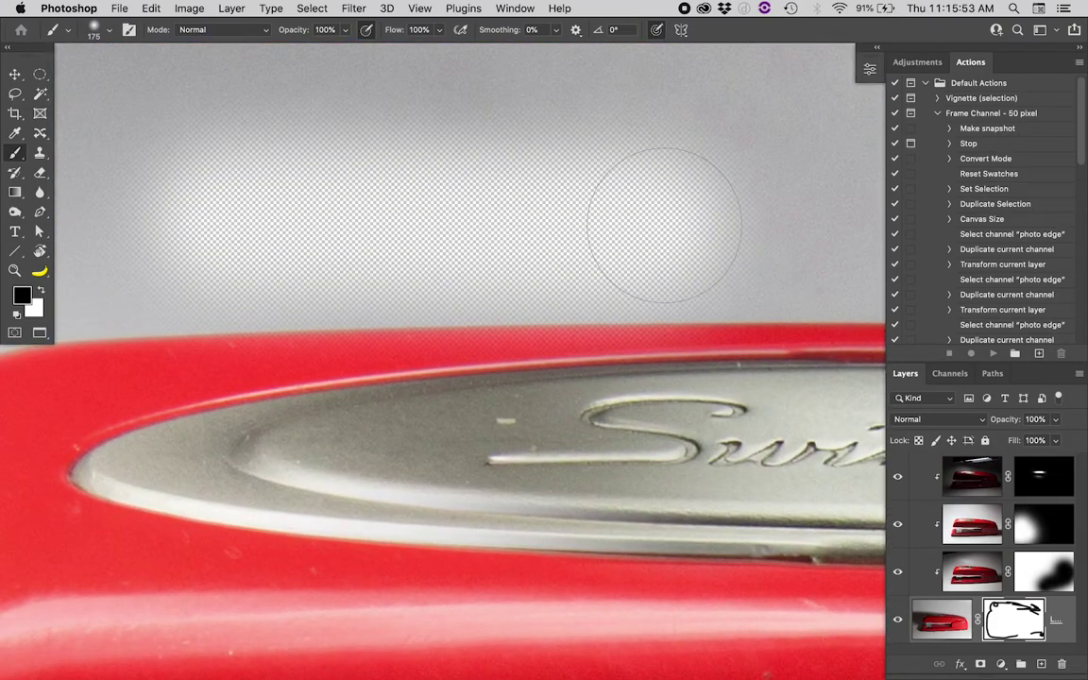
key(super+z)
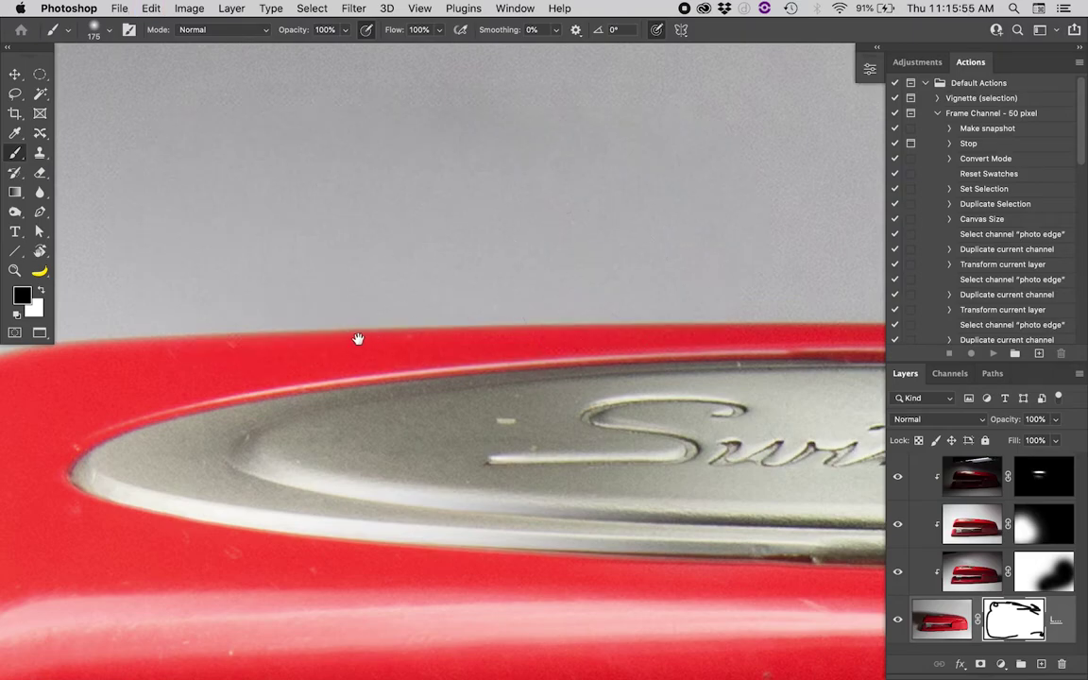
Try a thin 8 px black stroke above the stapler's upper edge, inspect its softness in the mask view and undo it.
key(bracketleft)
drag(372, 322, 638, 250)
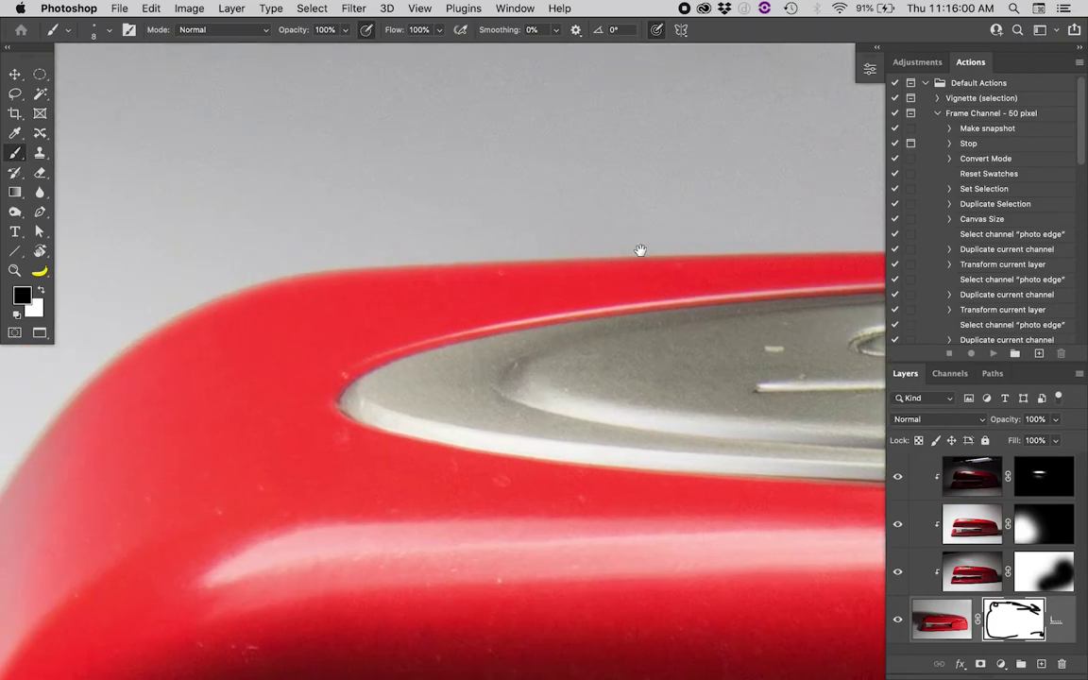
drag(466, 230, 626, 235)
super+click(561, 262)
super+click(561, 262)
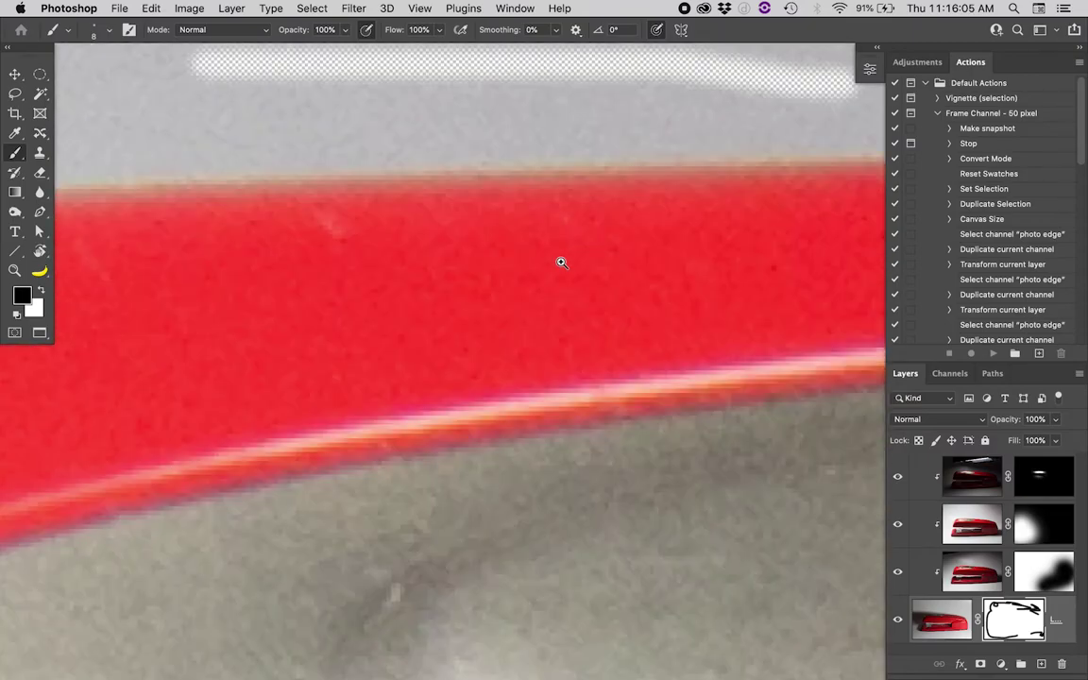
scroll(560, 261, up, 5)
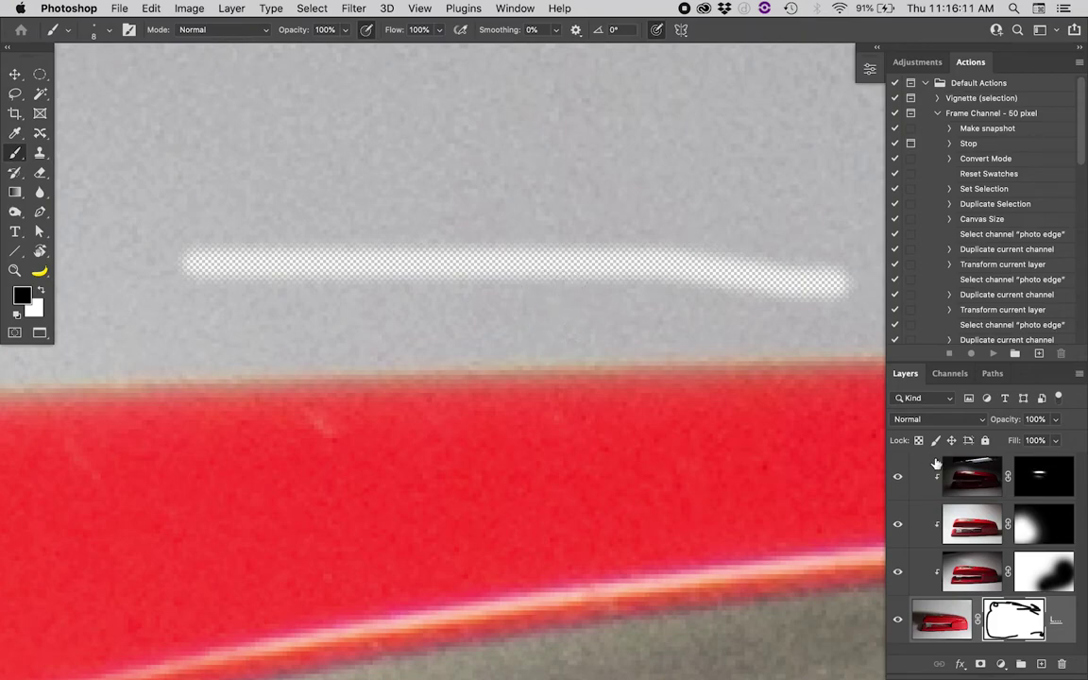
alt+click(1027, 612)
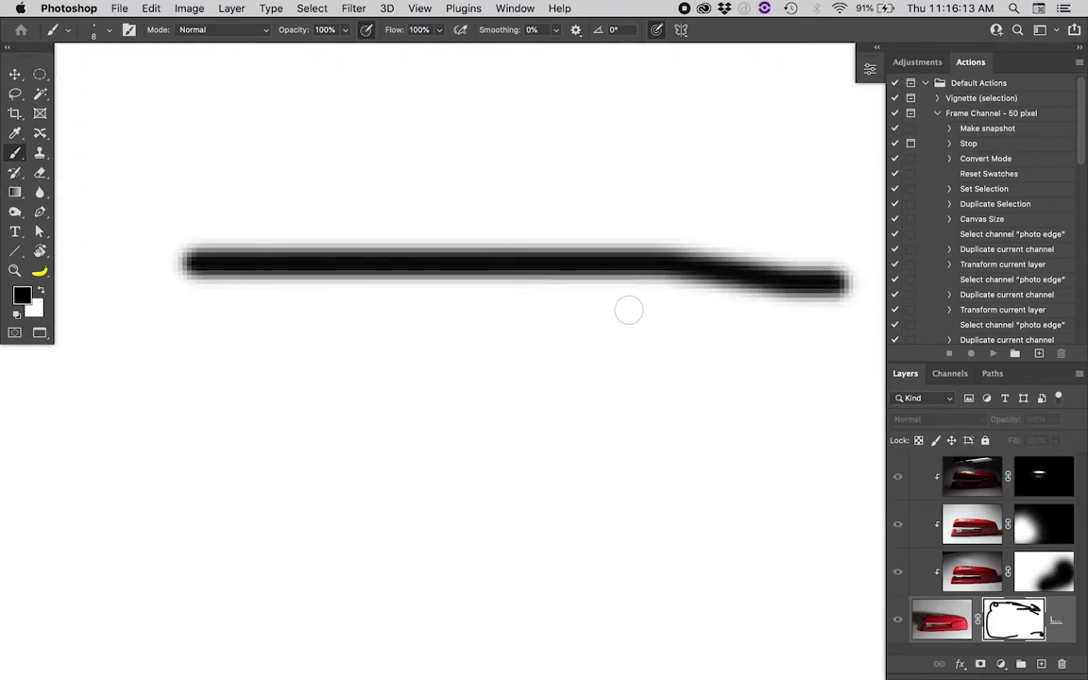
key(alt+backslash)
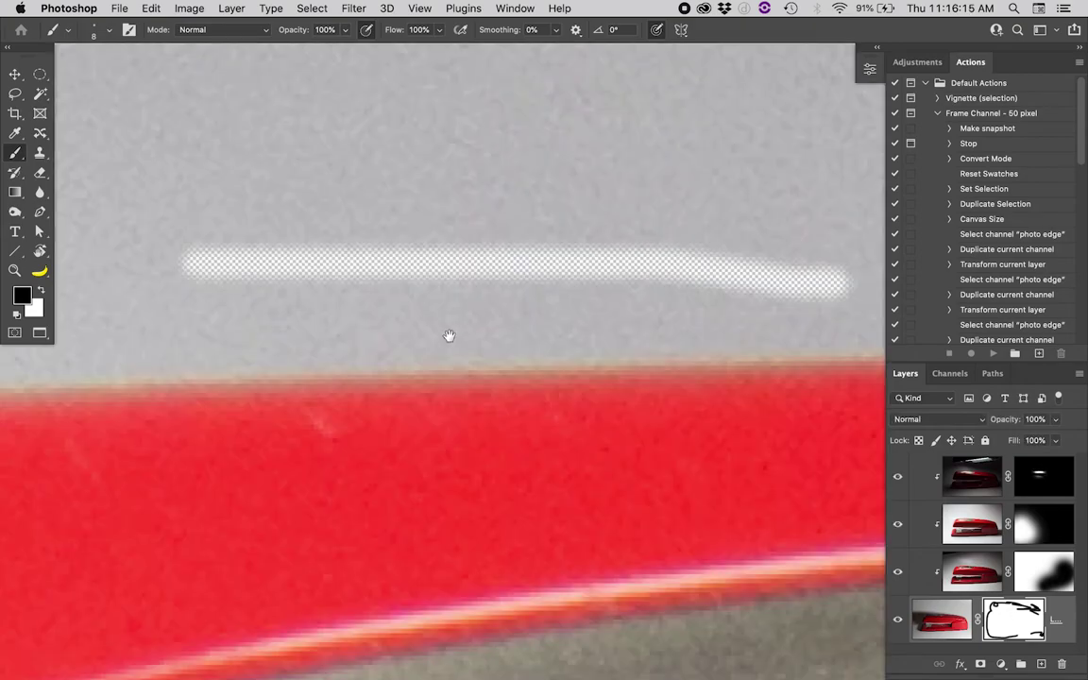
key(super+z)
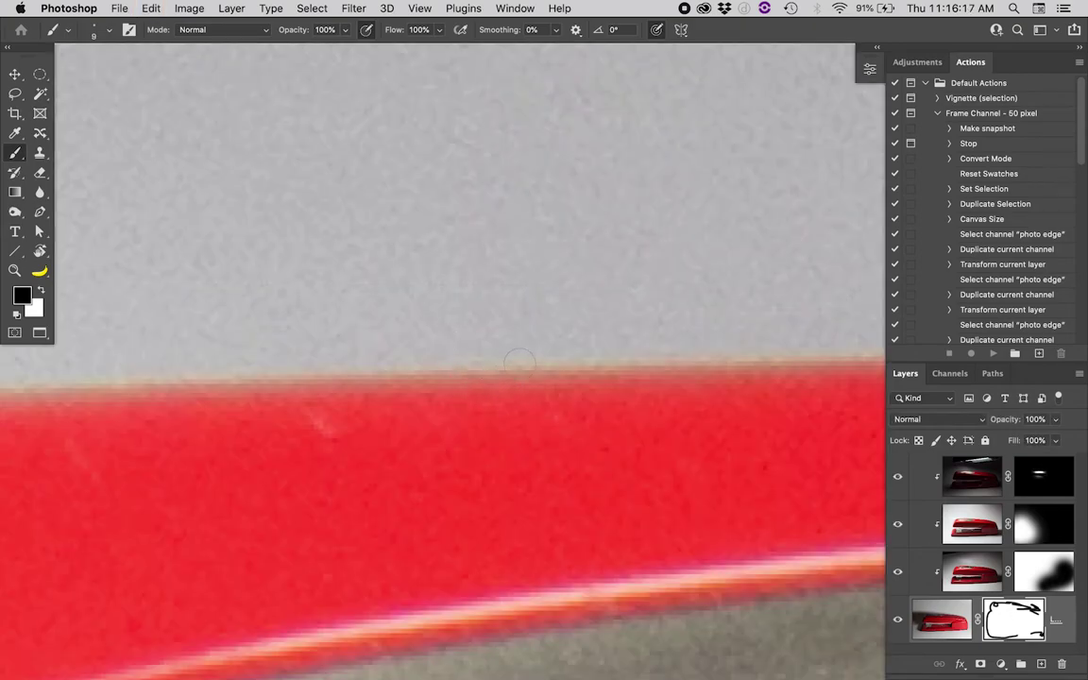
Test soft black strokes with a 35 px brush along the stapler's upper edge, undoing each one.
drag(156, 194, 595, 184)
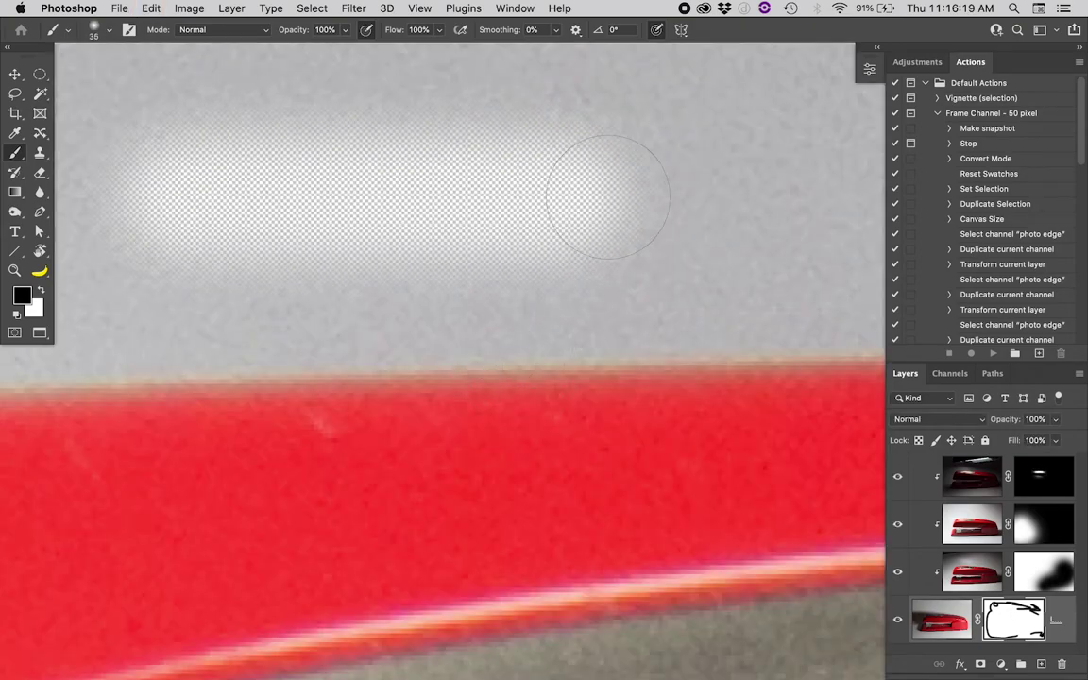
key(super+z)
mouse_move(142, 314)
mouse_down()
mouse_move(316, 303)
mouse_move(501, 319)
mouse_move(650, 303)
mouse_move(660, 318)
mouse_up()
key(super+z)
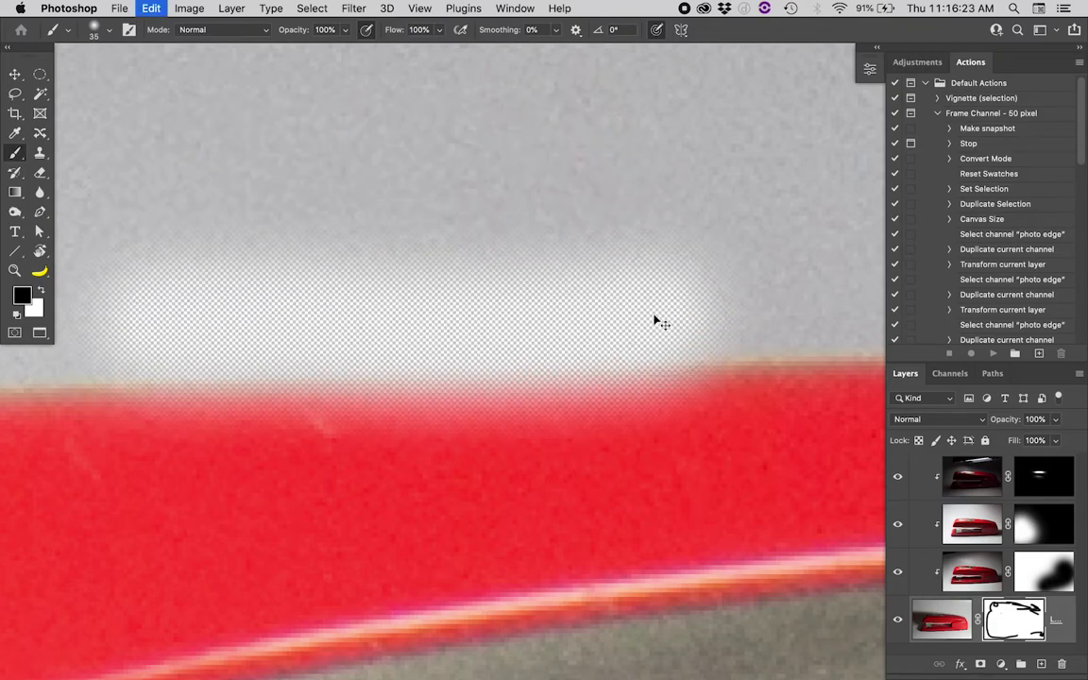
mouse_move(252, 299)
mouse_down()
mouse_move(426, 315)
mouse_move(558, 291)
mouse_up()
key(super+z)
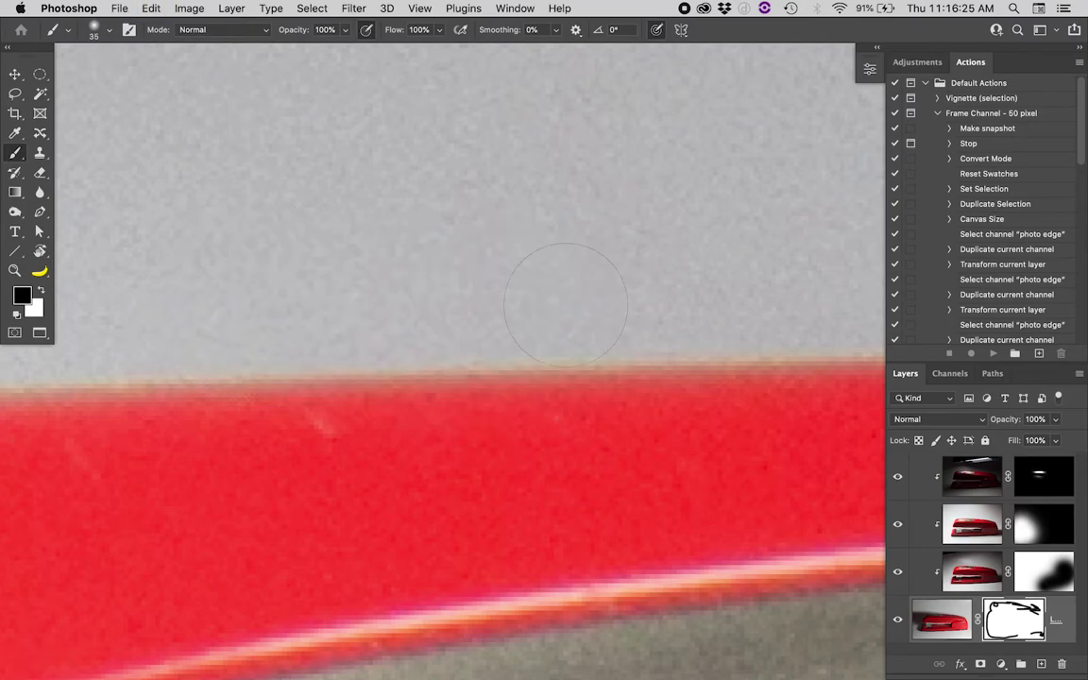
Set the brush to 20 px with a harder edge and paint a black test stroke above the stapler's upper edge.
right_click(351, 307)
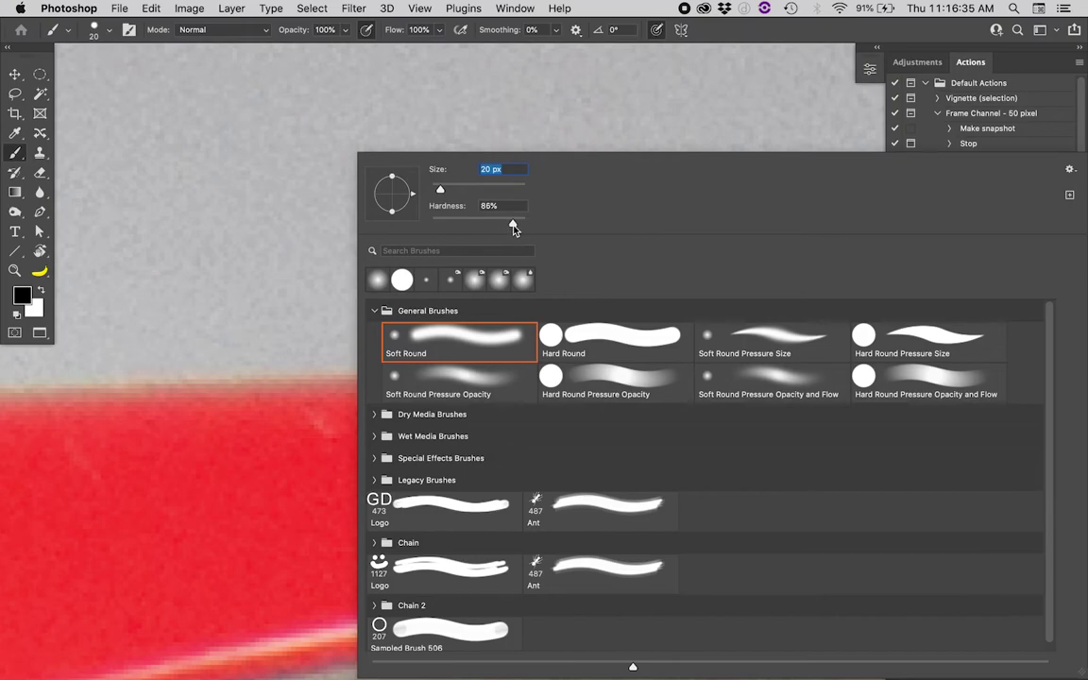
drag(507, 225, 526, 226)
key(Return)
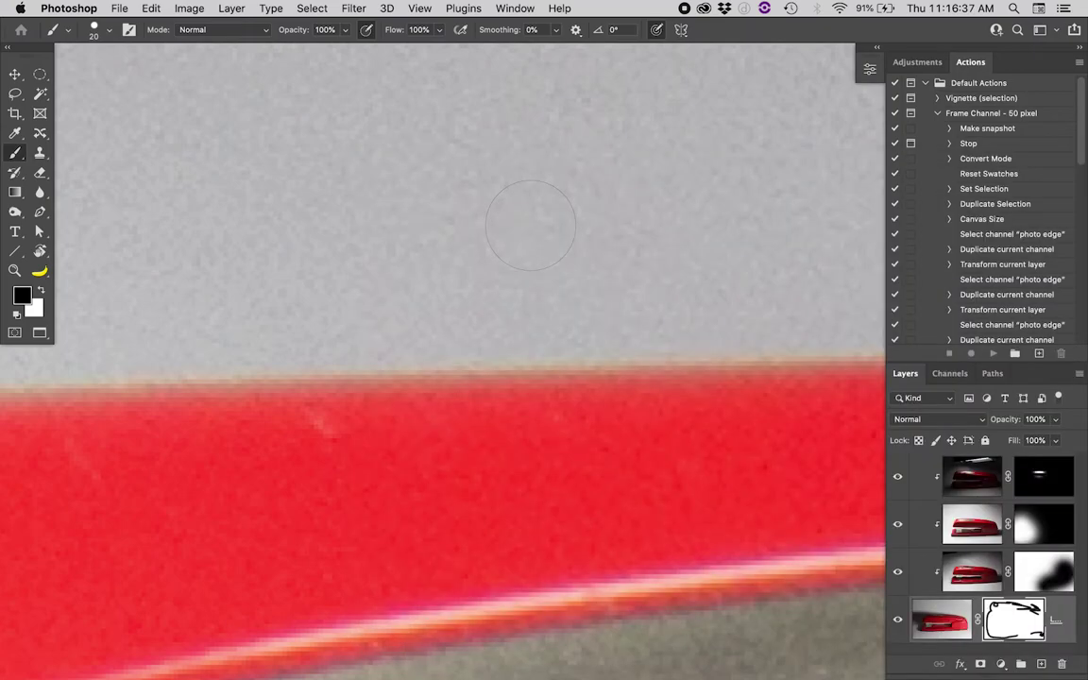
drag(227, 301, 625, 300)
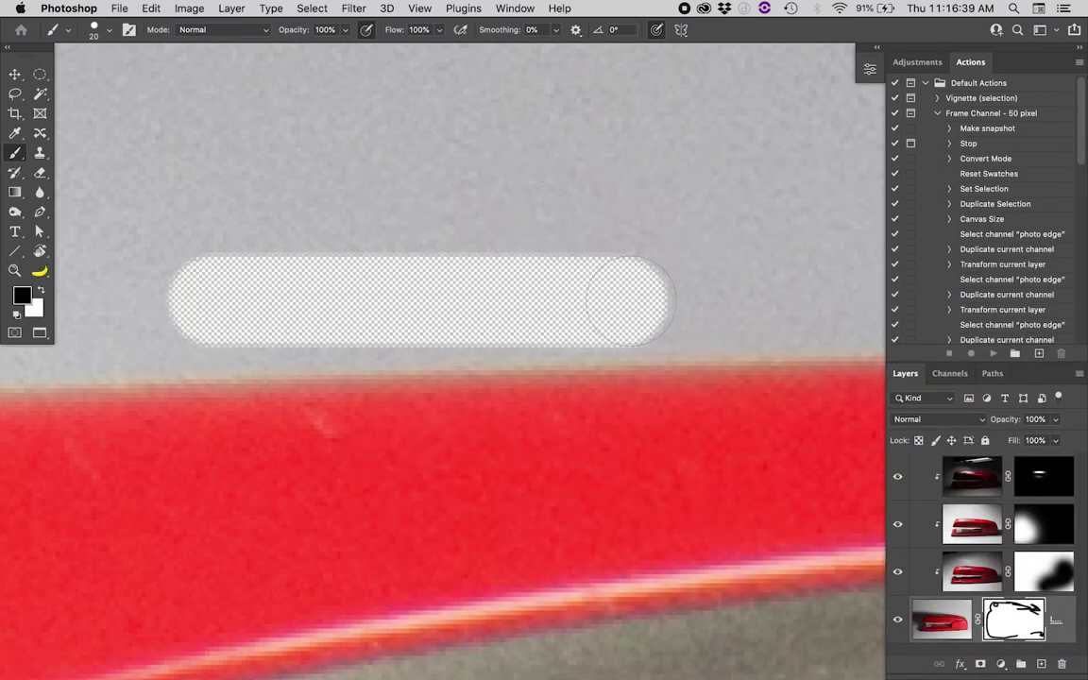
Examine the test stroke's edge in the mask view and compare it at pixel level with the stapler's own edge.
alt+click(1015, 616)
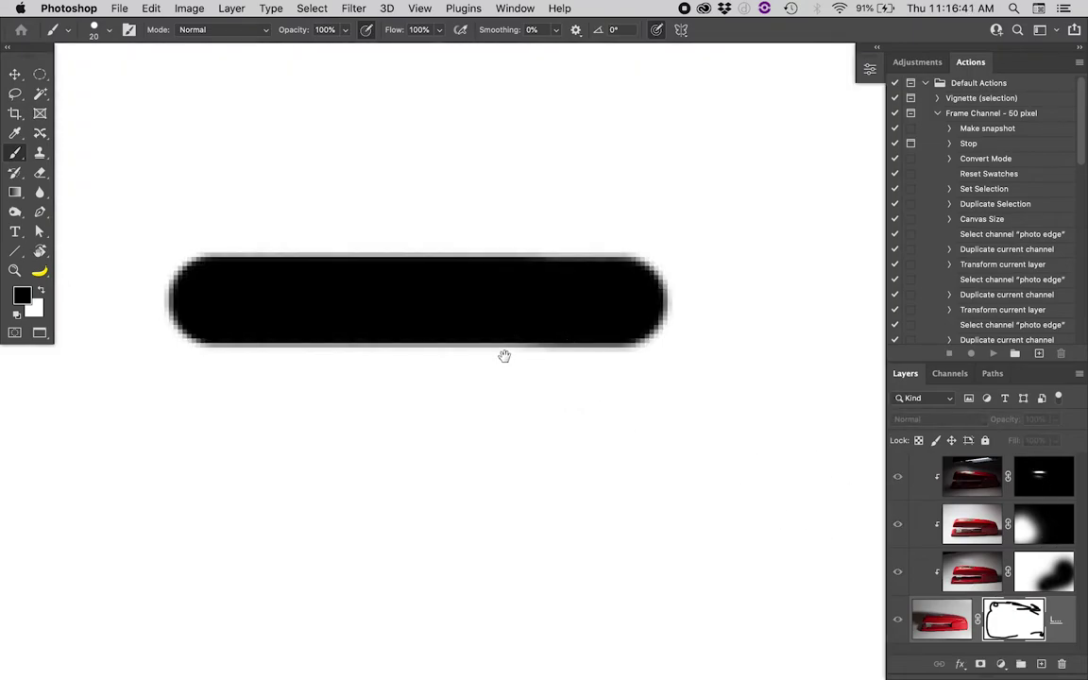
alt+click(1009, 616)
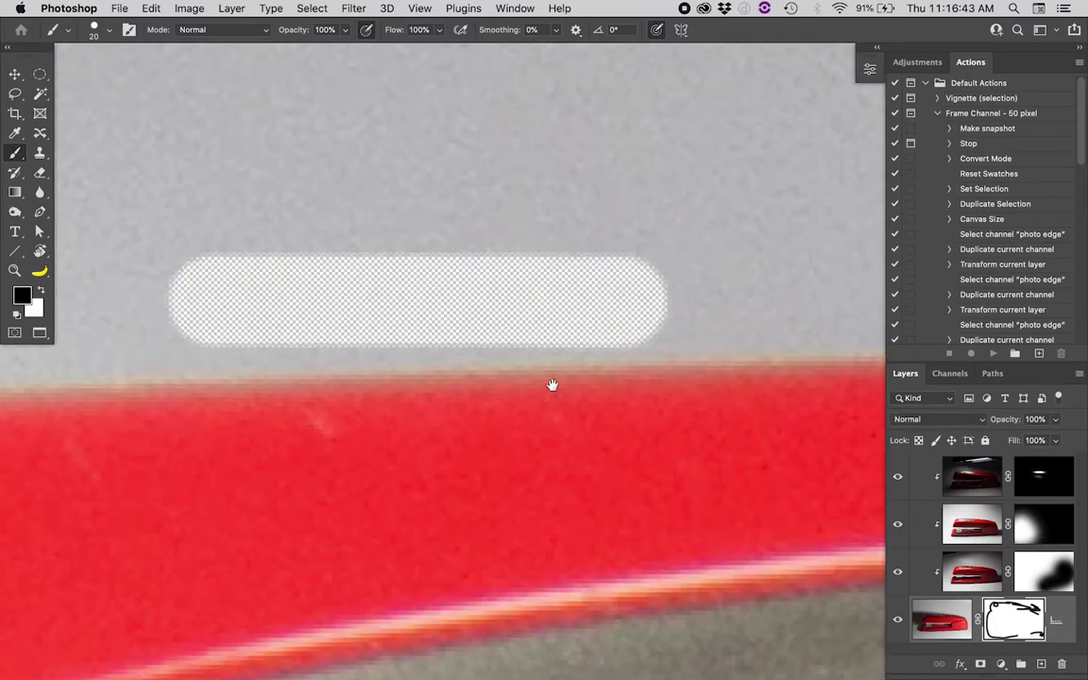
super+click(486, 370)
click(486, 369)
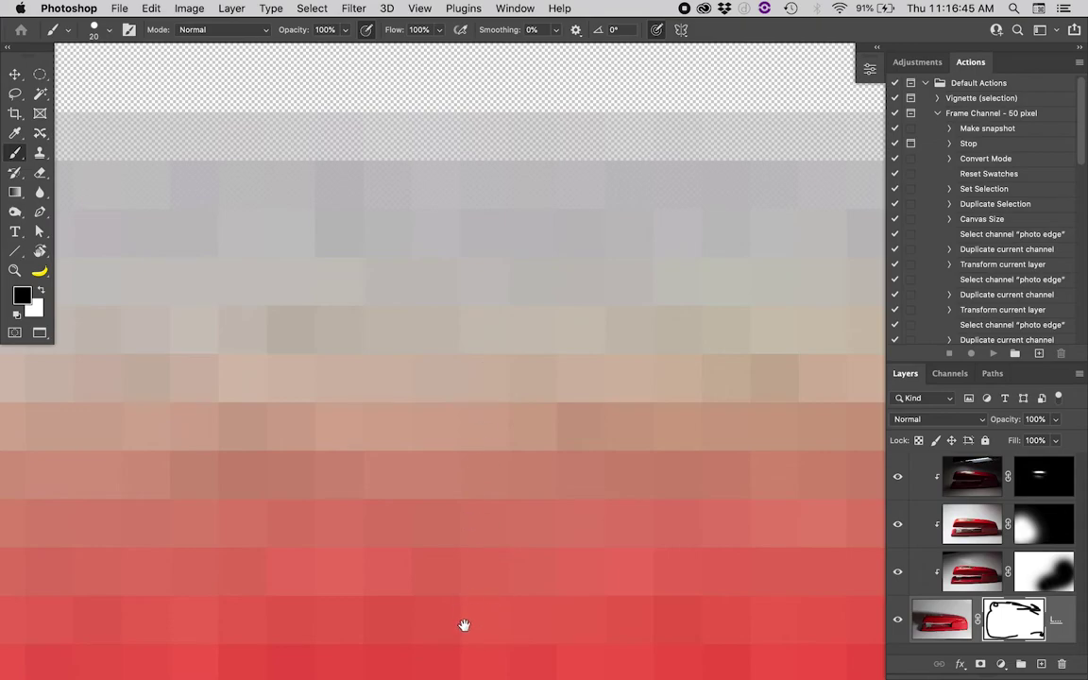
alt+click(455, 511)
alt+click(455, 511)
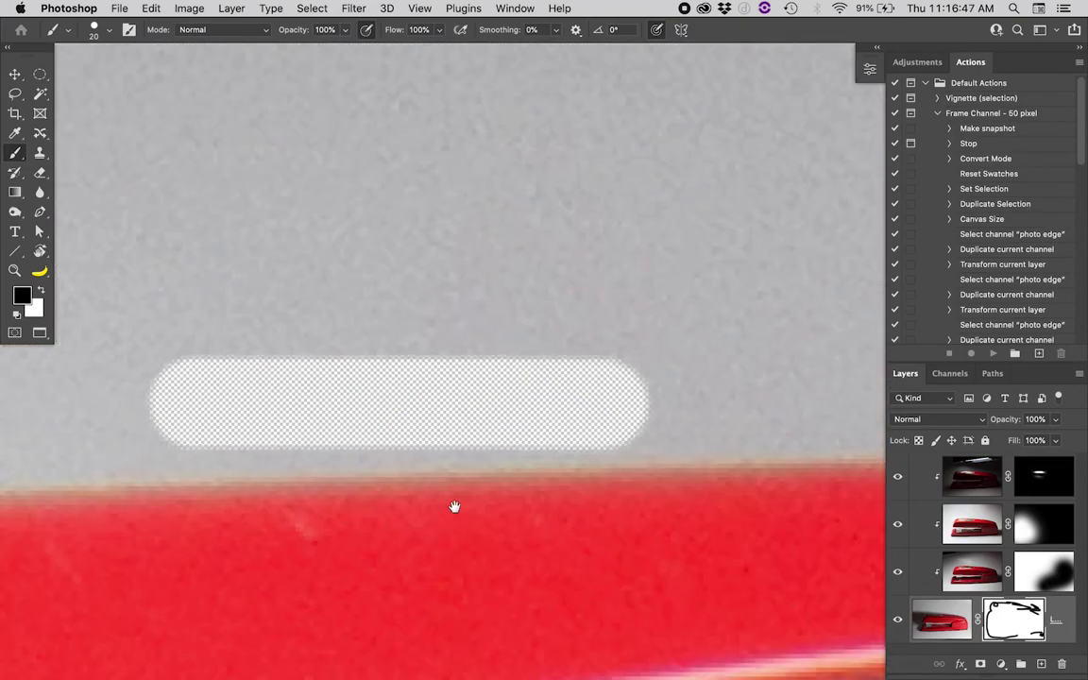
click(451, 487)
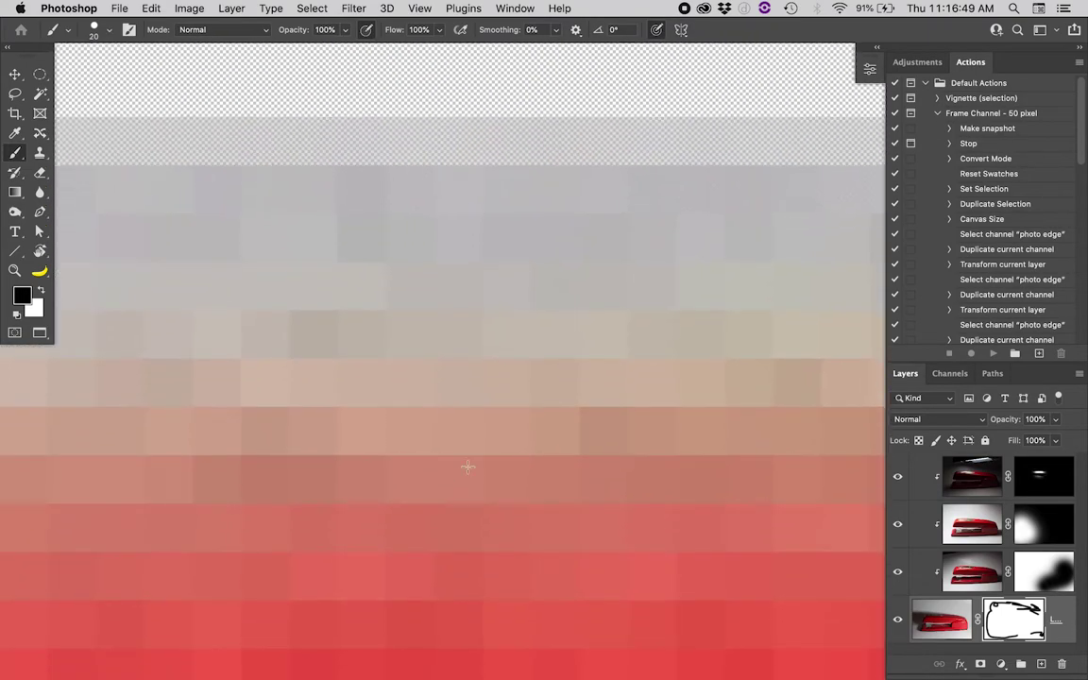
alt+click(498, 399)
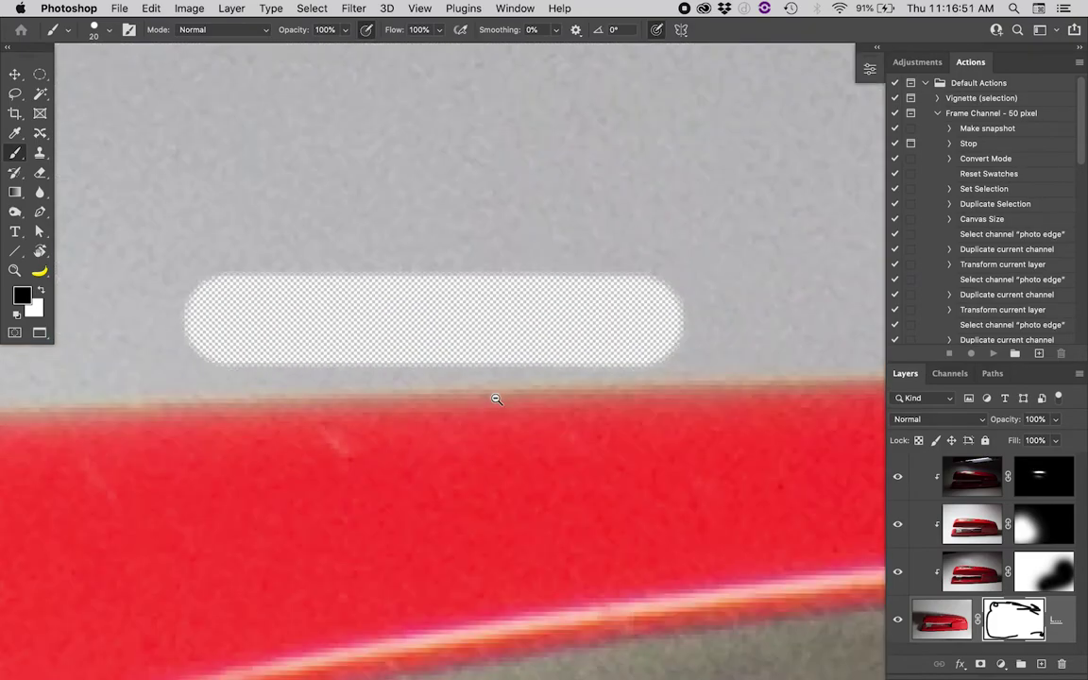
Adjust the brush hardness, paint a second black test stroke above the first and compare both in the mask view.
right_click(440, 332)
key(Tab)
key(Return)
drag(389, 203, 607, 200)
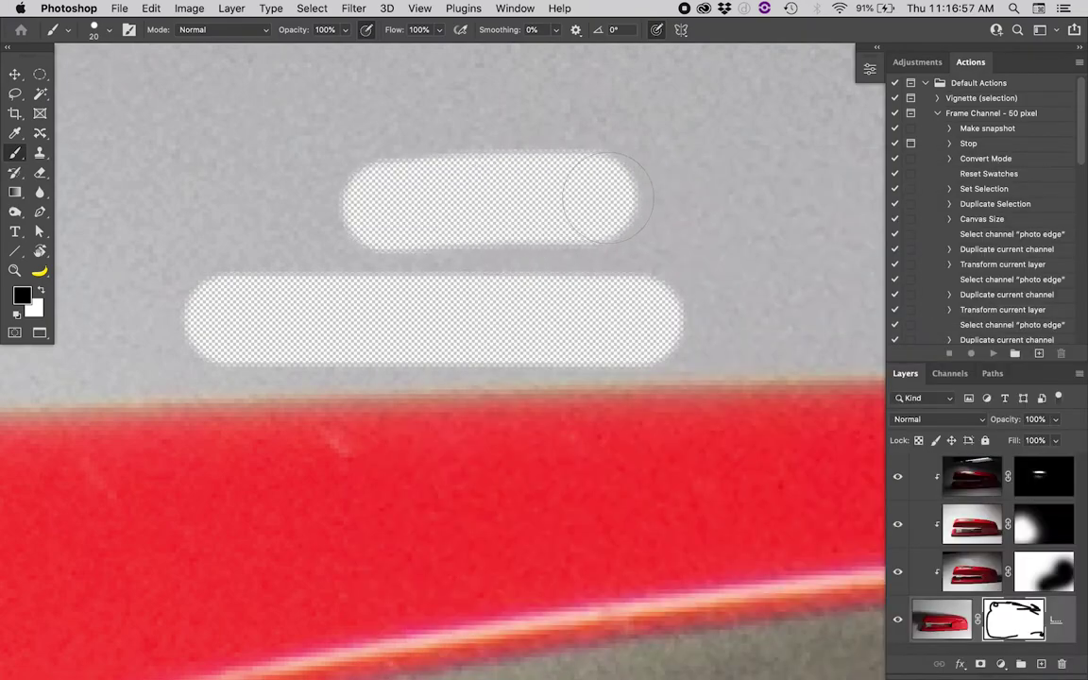
alt+click(1020, 612)
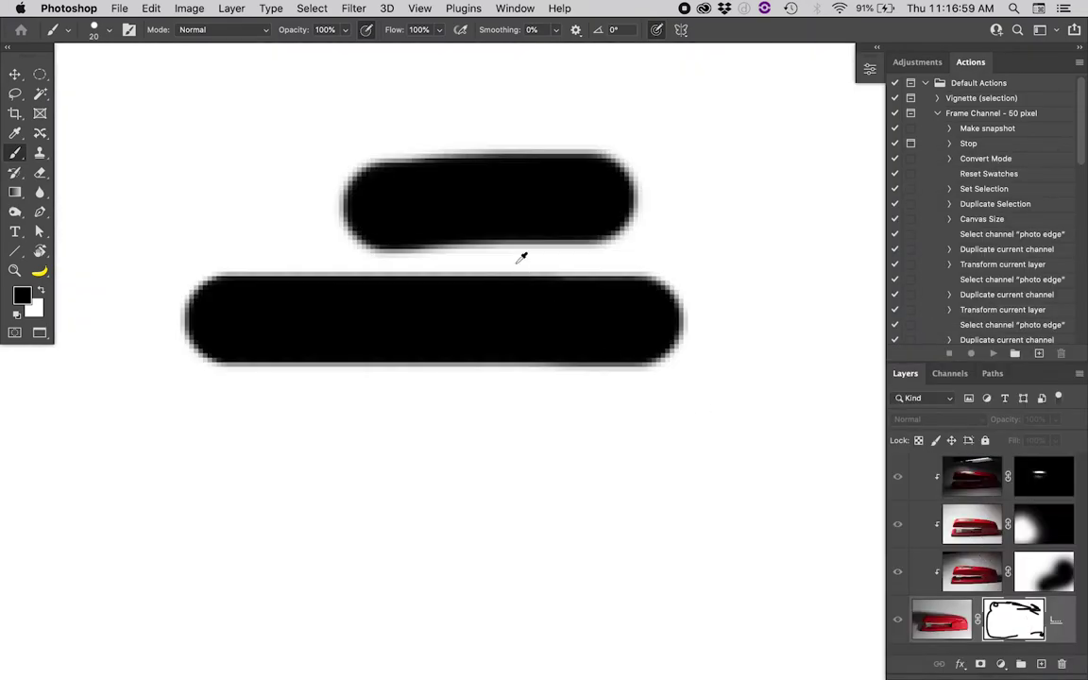
alt+click(997, 610)
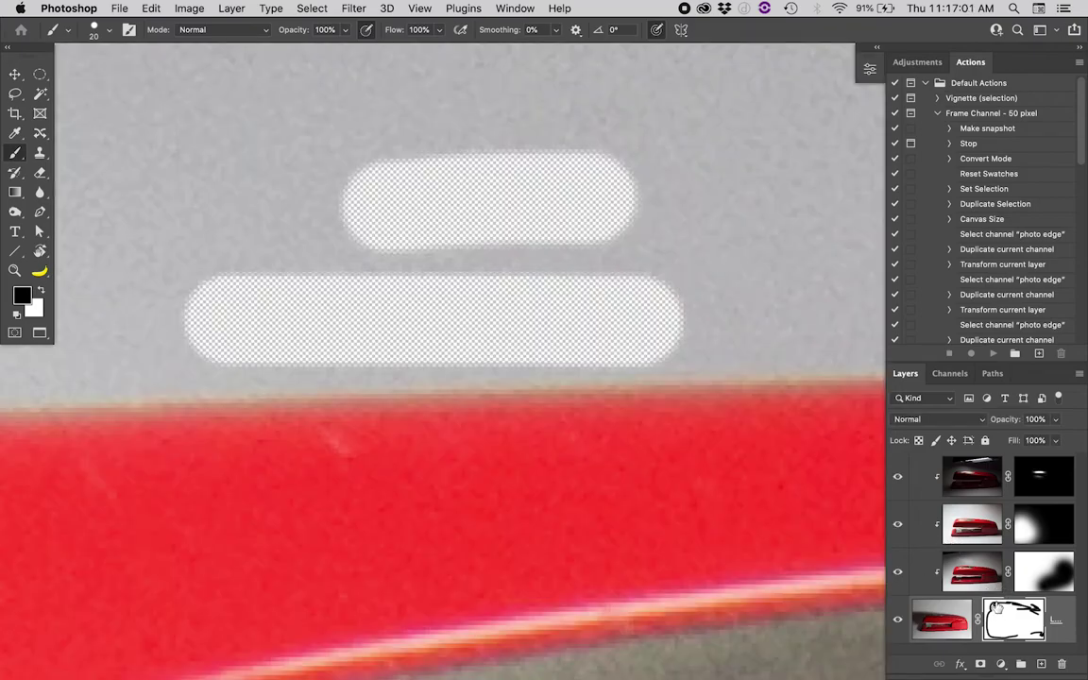
Mask out the backdrop with connected straight black strokes along the stapler's upper edge, leading up to the Swingline lettering.
click(172, 355)
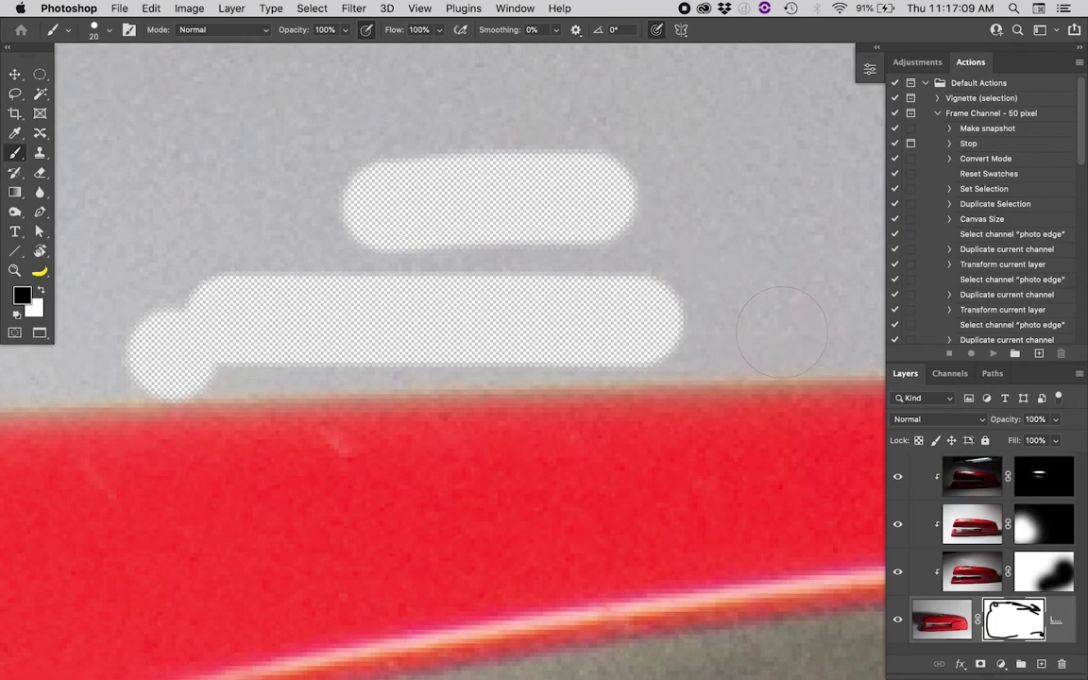
shift+click(782, 330)
scroll(781, 329, right, 5)
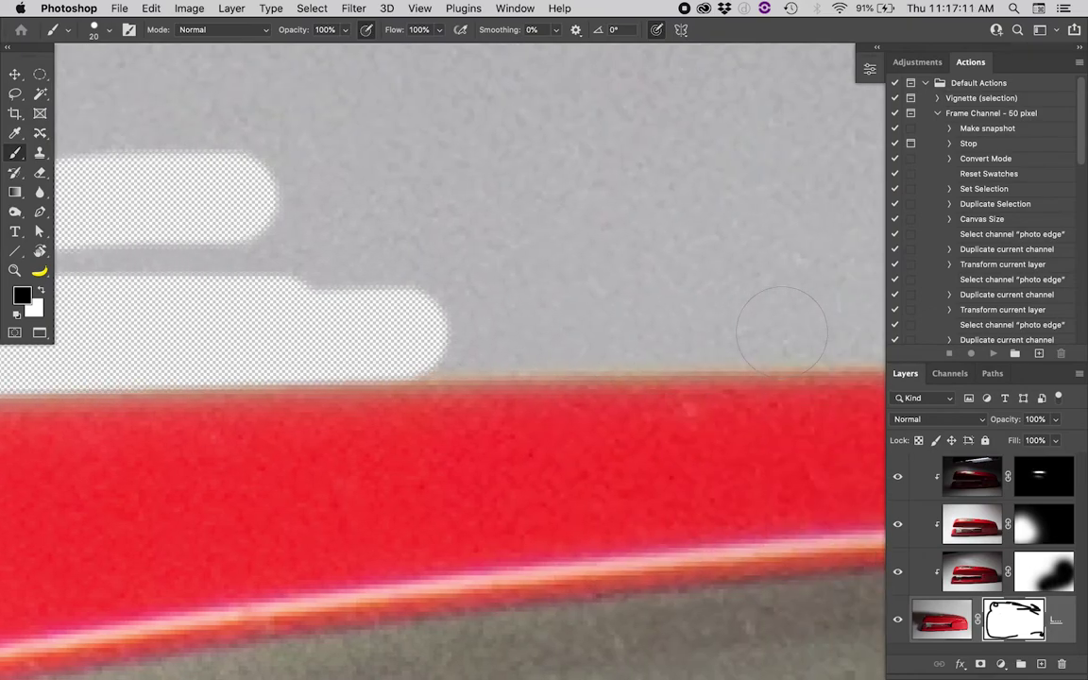
shift+click(782, 323)
key(ctrl+z)
scroll(781, 324, right, 1)
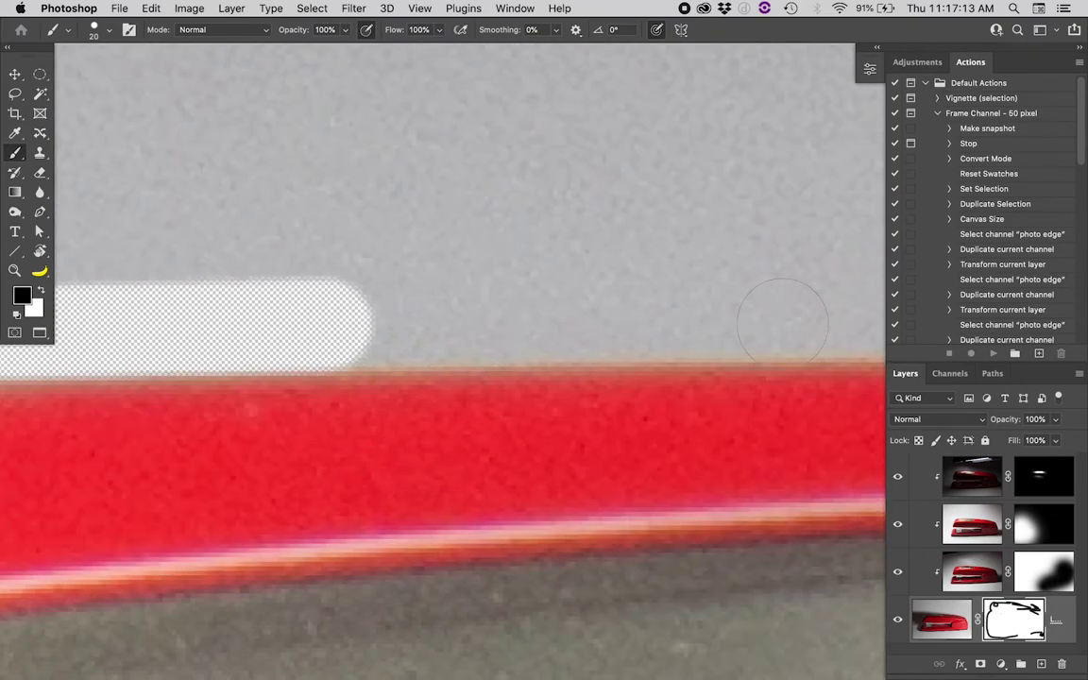
shift+click(767, 314)
key(ctrl+z)
scroll(760, 312, right, 2)
shift+click(750, 314)
scroll(751, 314, right, 5)
shift+click(749, 312)
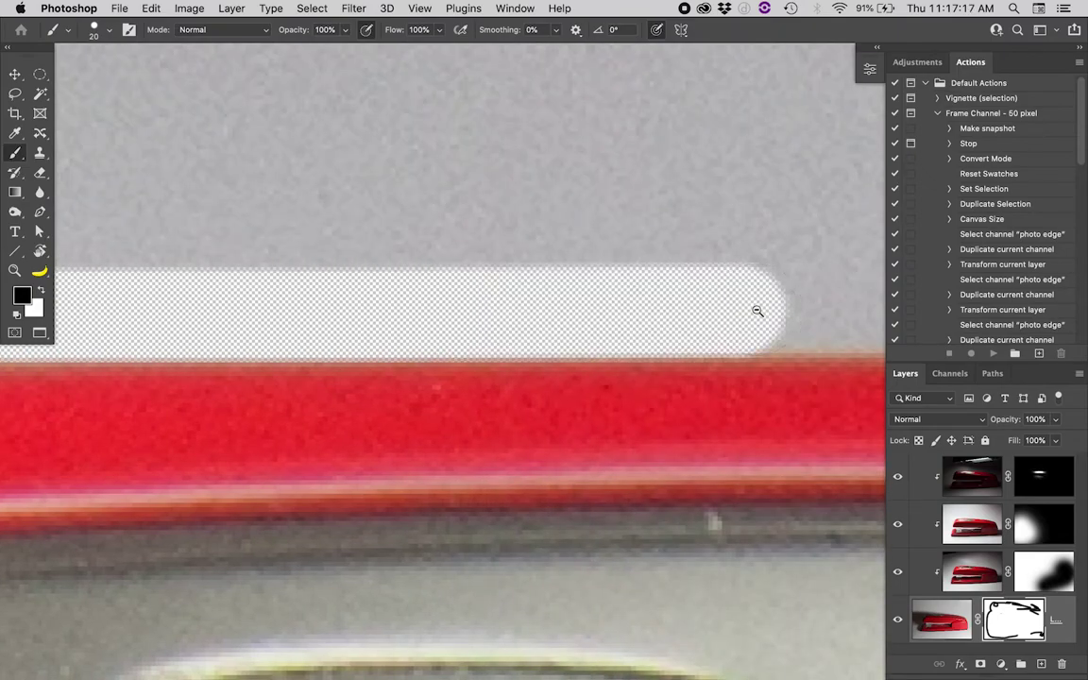
Extend the connected black mask strokes along the stapler's upper edge above the Swingline lettering.
alt+click(756, 311)
scroll(758, 311, right, 2)
shift+click(762, 306)
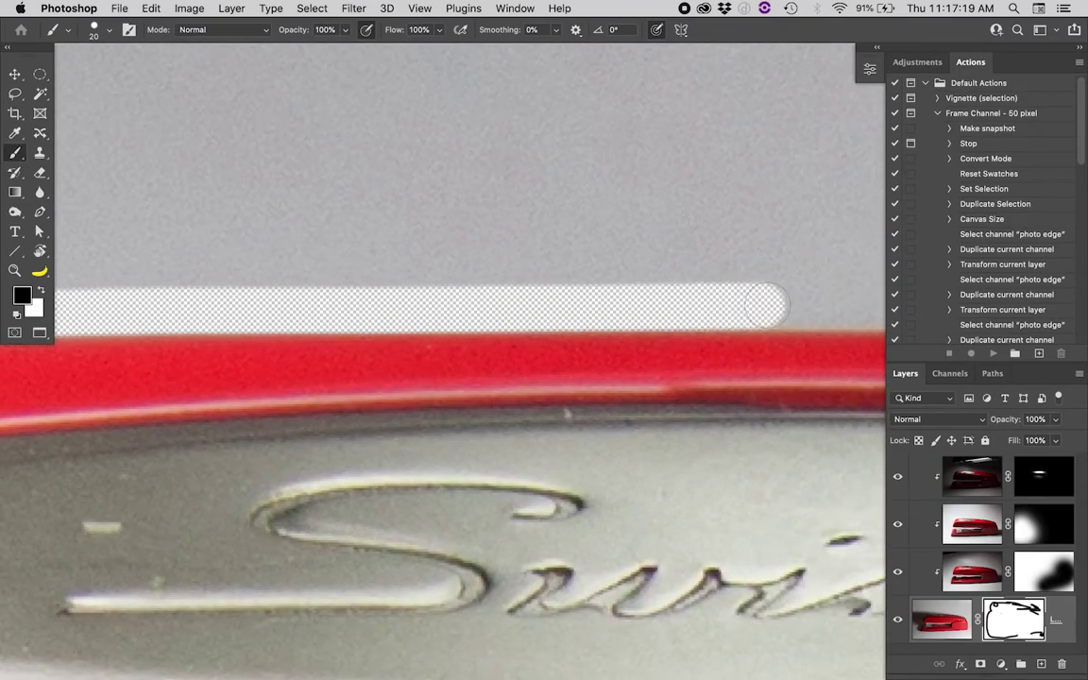
scroll(765, 305, right, 4)
scroll(766, 304, right, 2)
shift+click(578, 300)
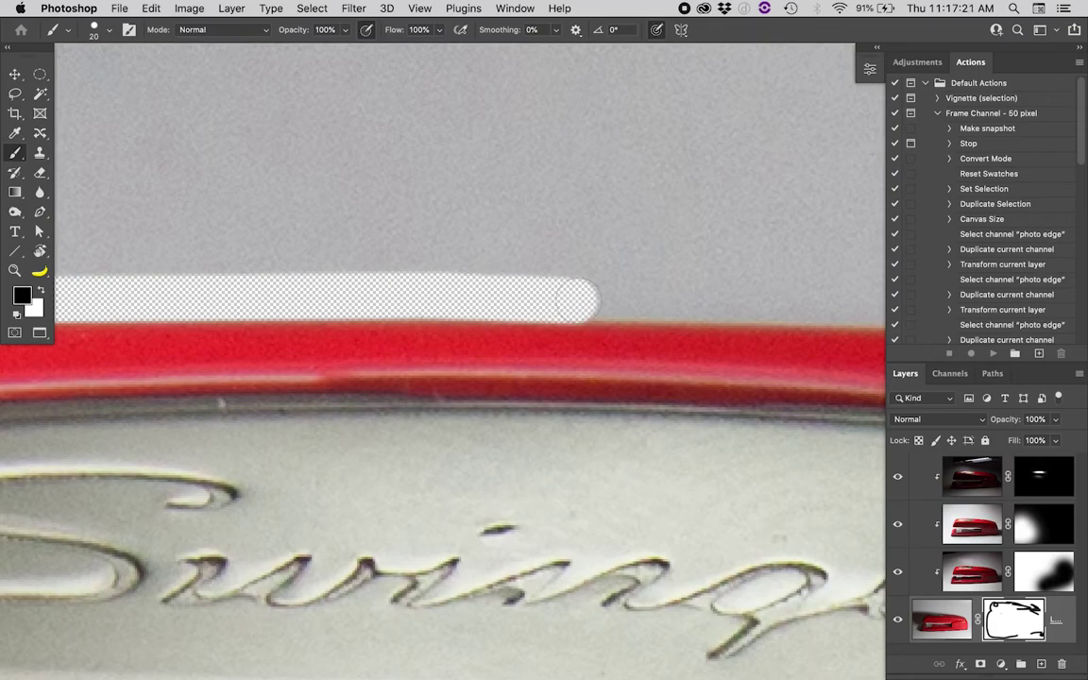
shift+click(815, 302)
drag(849, 303, 284, 291)
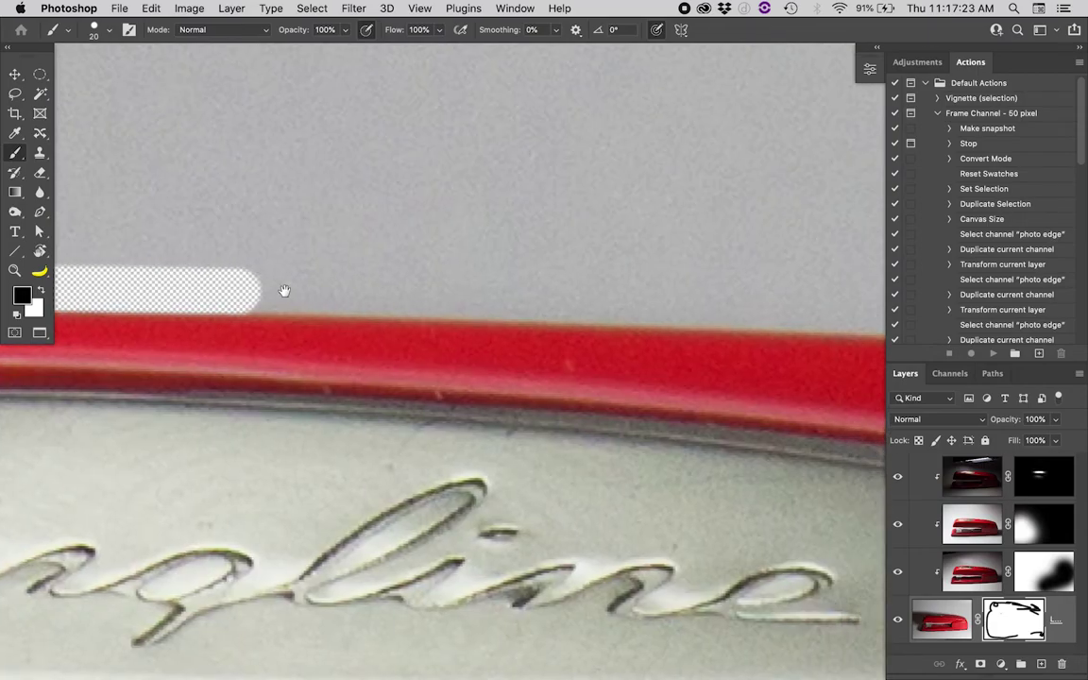
shift+click(497, 299)
shift+click(855, 316)
drag(854, 315, 66, 304)
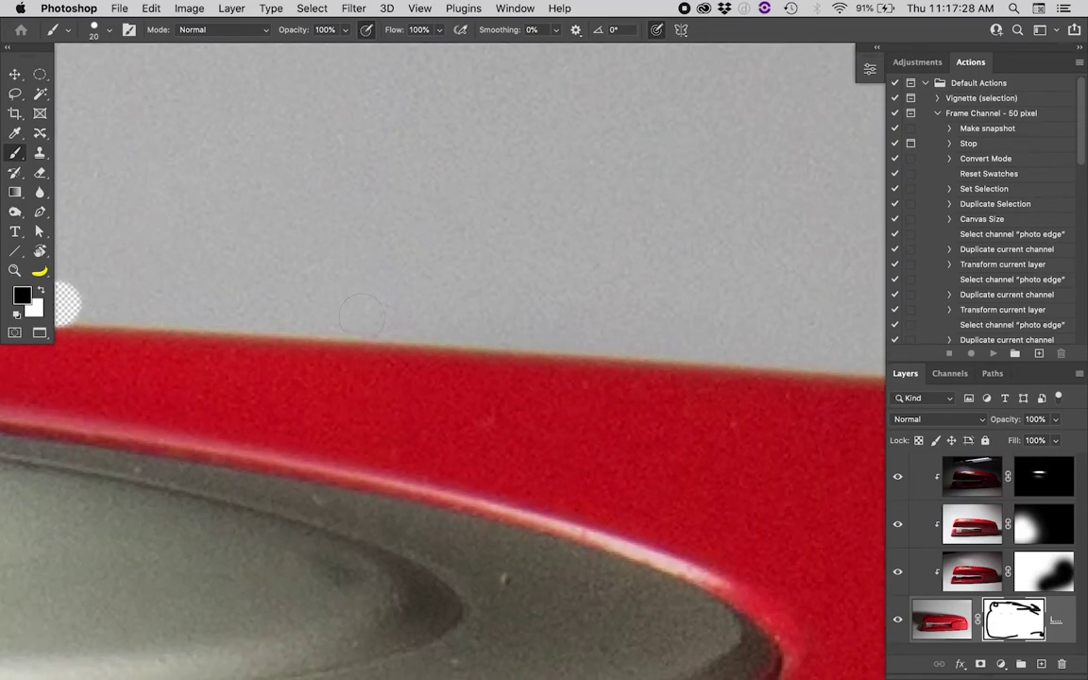
Carry the straight black mask strokes along the upper edge past the nameplate toward the stapler's rear end.
shift+click(690, 328)
drag(693, 328, 476, 315)
drag(803, 333, 373, 291)
shift+click(583, 313)
shift+click(742, 324)
drag(651, 323, 387, 231)
shift+click(793, 261)
drag(793, 262, 267, 208)
shift+click(756, 258)
mouse_move(755, 258)
mouse_down()
mouse_move(267, 201)
mouse_move(286, 213)
mouse_up()
shift+click(779, 263)
Follow the curve at the top of the stapler's rear end with short connected black strokes on the mask.
shift+click(717, 283)
drag(717, 284, 309, 253)
shift+click(812, 380)
mouse_move(812, 381)
mouse_down()
mouse_move(357, 182)
mouse_move(151, 153)
mouse_up()
shift+click(527, 247)
shift+click(646, 302)
shift+click(778, 400)
drag(777, 400, 415, 137)
shift+click(595, 335)
shift+click(646, 425)
drag(721, 627, 592, 315)
shift+click(592, 315)
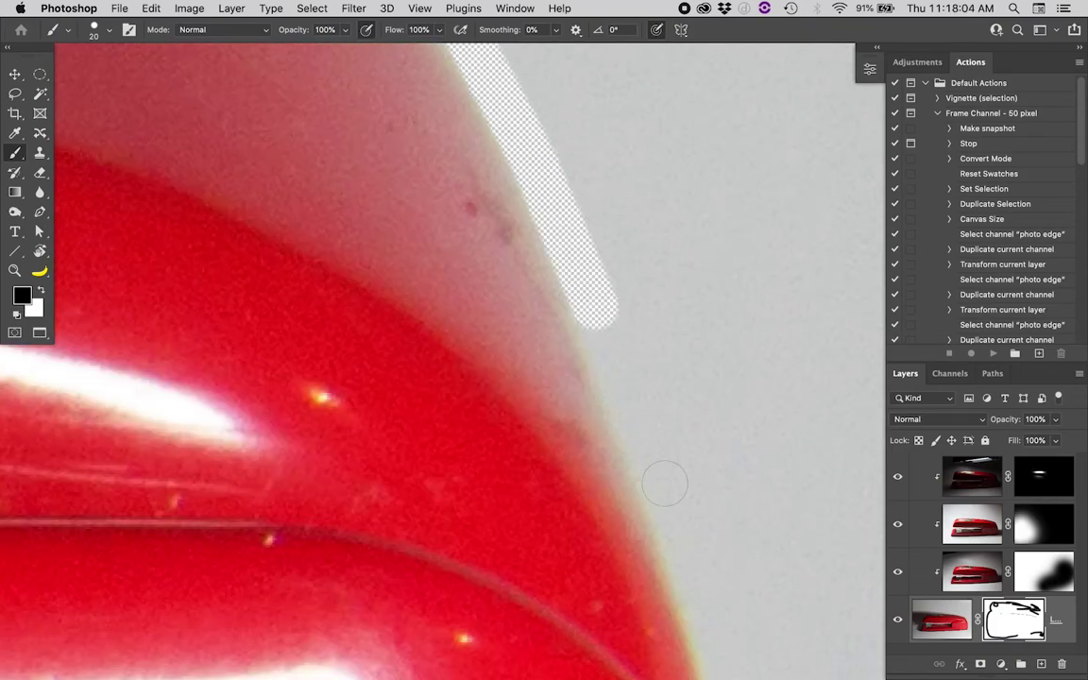
Paint connected black mask strokes down the stapler's rear edge to where it runs vertically.
drag(699, 605, 589, 252)
shift+click(616, 301)
shift+click(672, 500)
drag(693, 580, 655, 142)
shift+click(658, 236)
scroll(668, 377, down, 5)
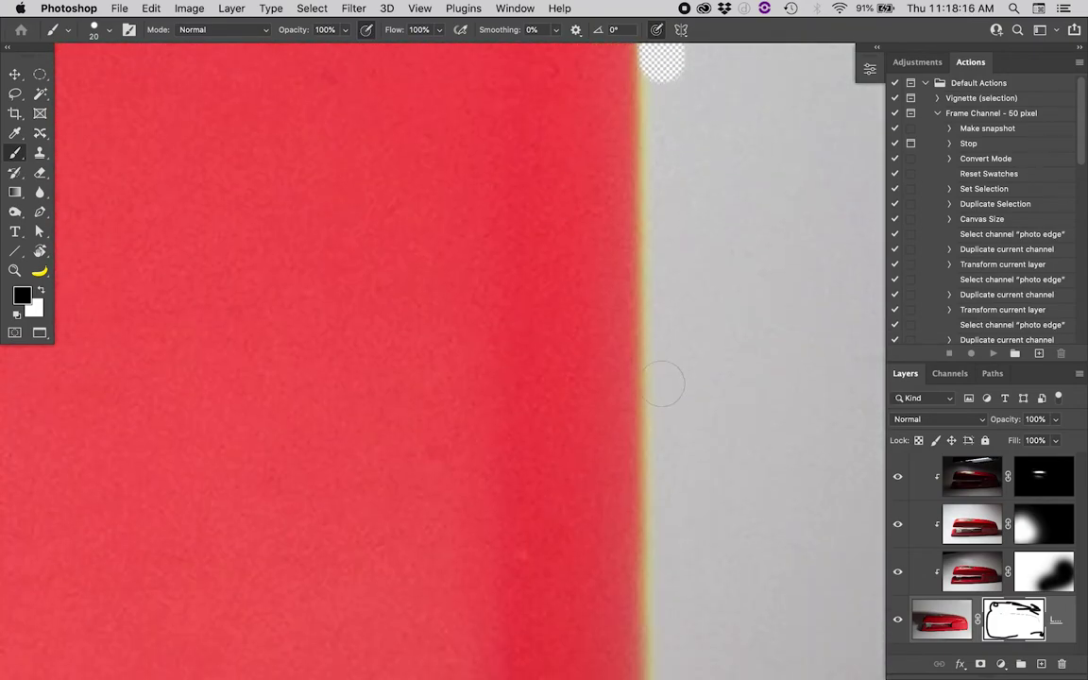
Mask the backdrop around the rounded lower rear corner of the stapler's black base.
mouse_move(675, 230)
mouse_down()
mouse_move(636, 377)
mouse_move(569, 512)
mouse_up()
shift+click(533, 548)
shift+click(478, 570)
drag(478, 570, 763, 436)
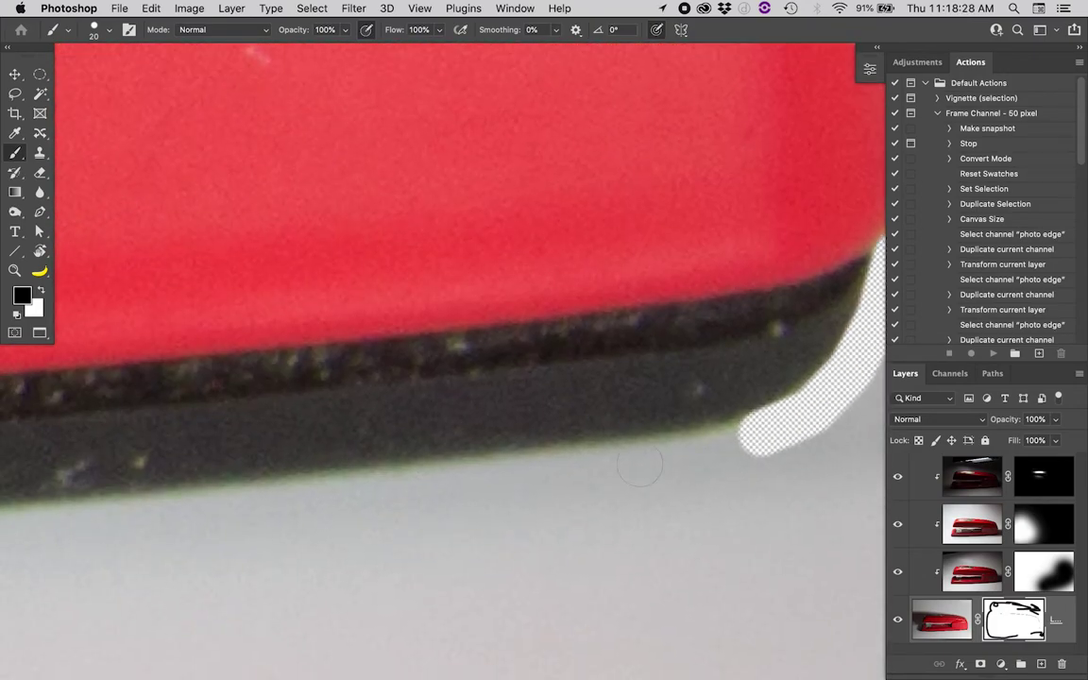
Paint straight black mask strokes along the rear part of the base's lower edge.
shift+click(650, 460)
drag(482, 475, 791, 420)
shift+click(457, 462)
shift+click(151, 484)
drag(151, 484, 610, 397)
shift+click(301, 418)
drag(300, 418, 784, 406)
shift+click(332, 426)
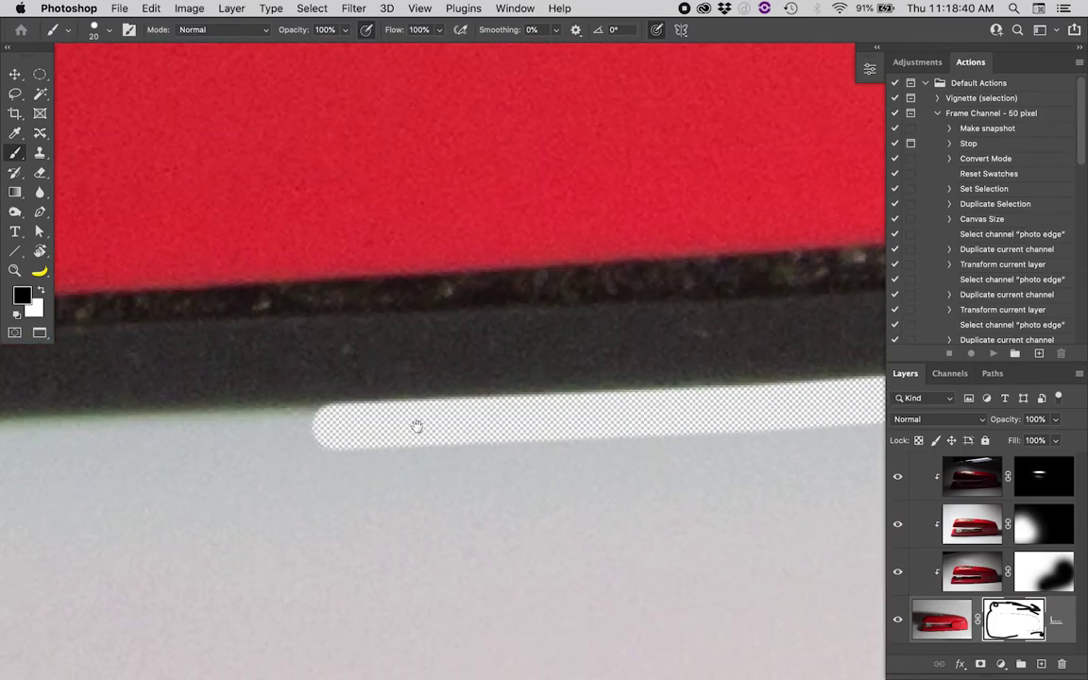
Continue the black mask strokes along the middle of the base's lower edge, close to the black rubber strip.
drag(417, 427, 878, 380)
shift+click(95, 418)
drag(94, 419, 848, 353)
shift+click(80, 396)
drag(80, 397, 837, 402)
shift+click(104, 422)
drag(104, 422, 810, 377)
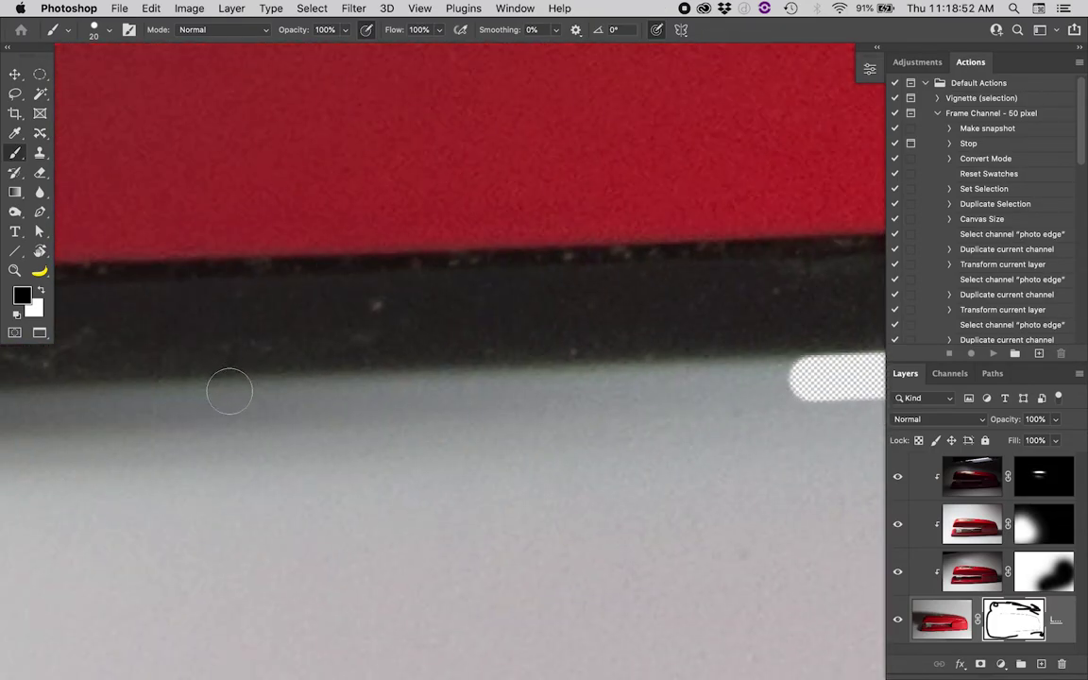
Extend the black mask strokes along the front part of the base's lower edge toward the front corner.
shift+click(114, 393)
drag(255, 382, 587, 354)
shift+click(104, 363)
mouse_move(104, 364)
mouse_down()
mouse_move(796, 347)
mouse_move(787, 316)
mouse_up()
shift+click(103, 361)
shift+click(104, 340)
drag(103, 340, 831, 342)
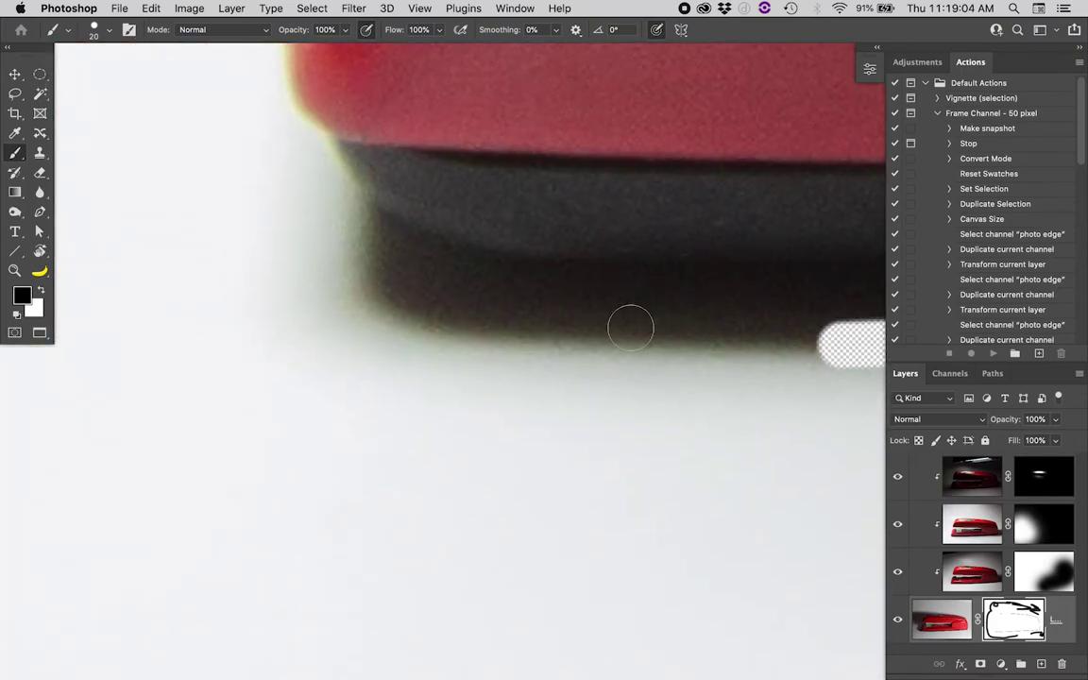
Mask the backdrop around the lower front corner of the base and up the start of its front side.
key(super+minus)
click(825, 318)
drag(176, 307, 388, 303)
shift+click(388, 301)
shift+click(187, 288)
shift+click(101, 264)
drag(96, 261, 374, 322)
shift+click(322, 262)
shift+click(287, 225)
shift+click(288, 189)
shift+click(293, 125)
Paint connected black mask strokes up the rounded front end of the red base.
drag(293, 124, 293, 494)
shift+click(312, 403)
shift+click(363, 144)
shift+click(325, 176)
mouse_move(363, 143)
mouse_down()
mouse_move(282, 345)
mouse_move(267, 255)
mouse_move(185, 293)
mouse_up()
shift+click(302, 202)
Mask along the top of the red base's front toward the metal plate, undoing the last segment that overruns it.
shift+click(316, 213)
shift+click(459, 179)
shift+click(536, 173)
drag(600, 170, 612, 171)
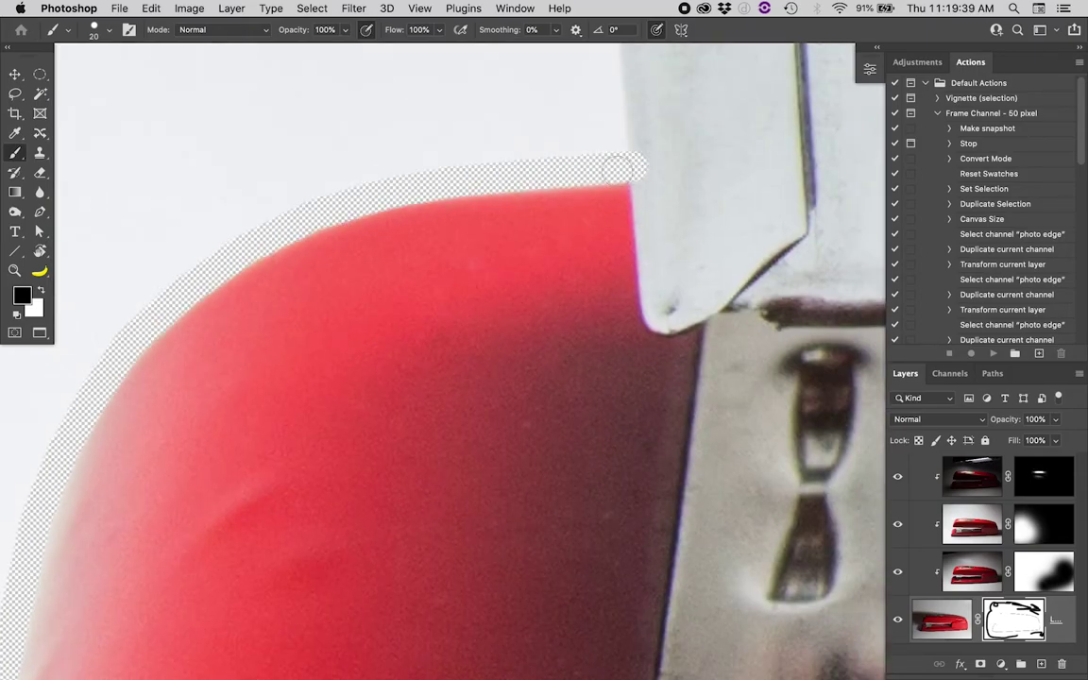
scroll(458, 240, right, 5)
scroll(458, 241, up, 2)
key(super+z)
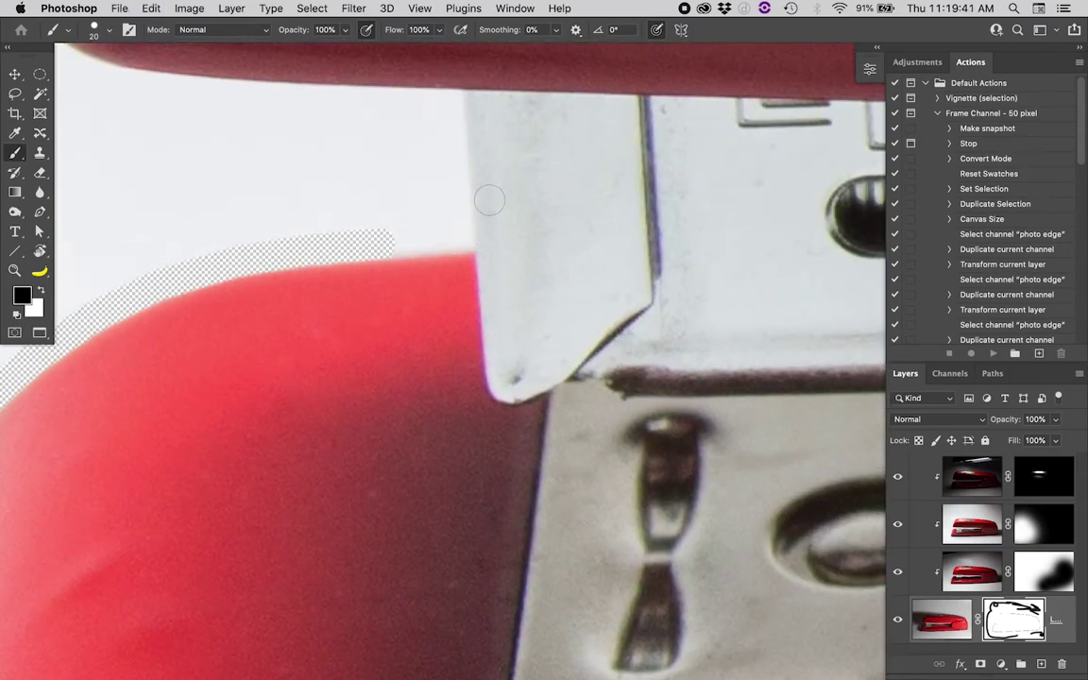
Try a single black dab on the mask in the corner beside the metal plate and undo it.
click(457, 236)
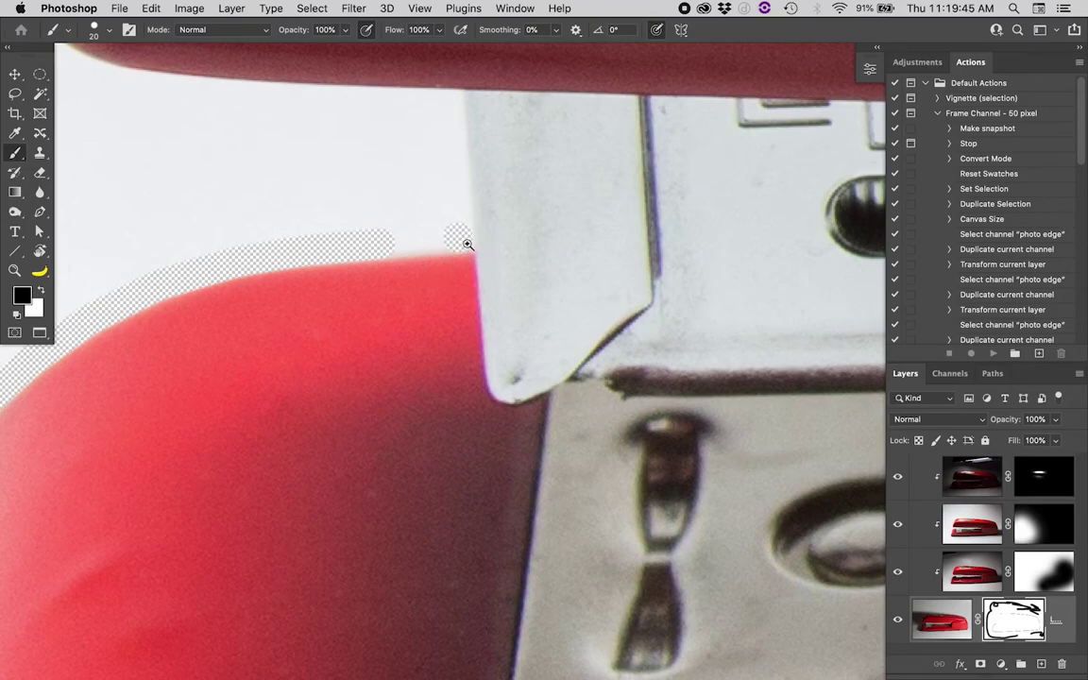
click(466, 245)
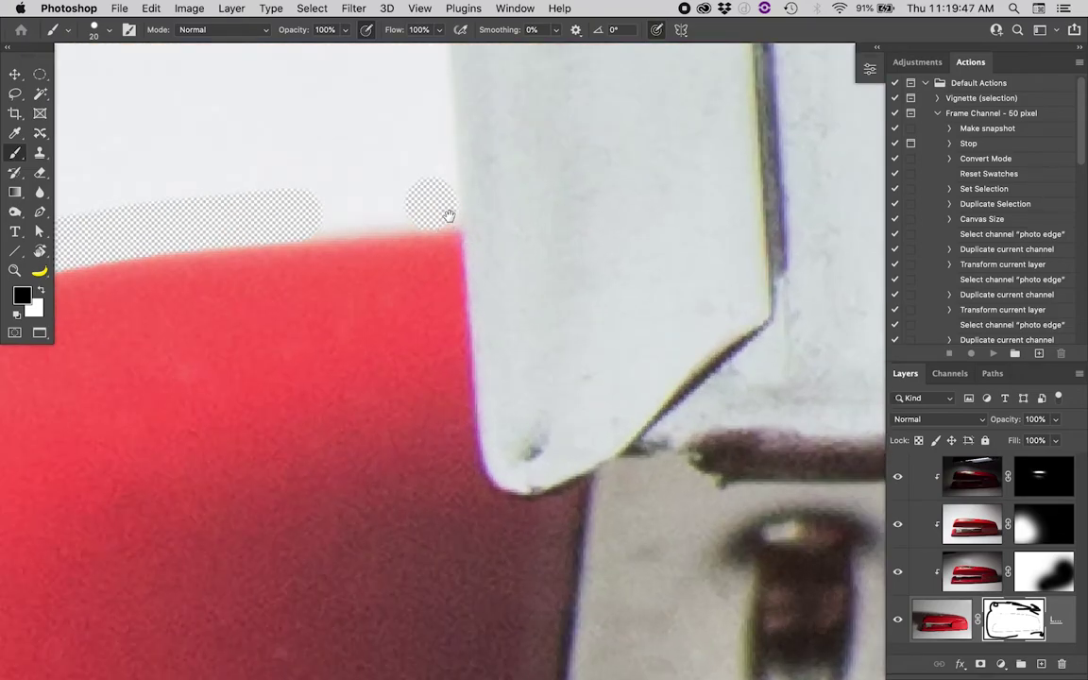
key(super+z)
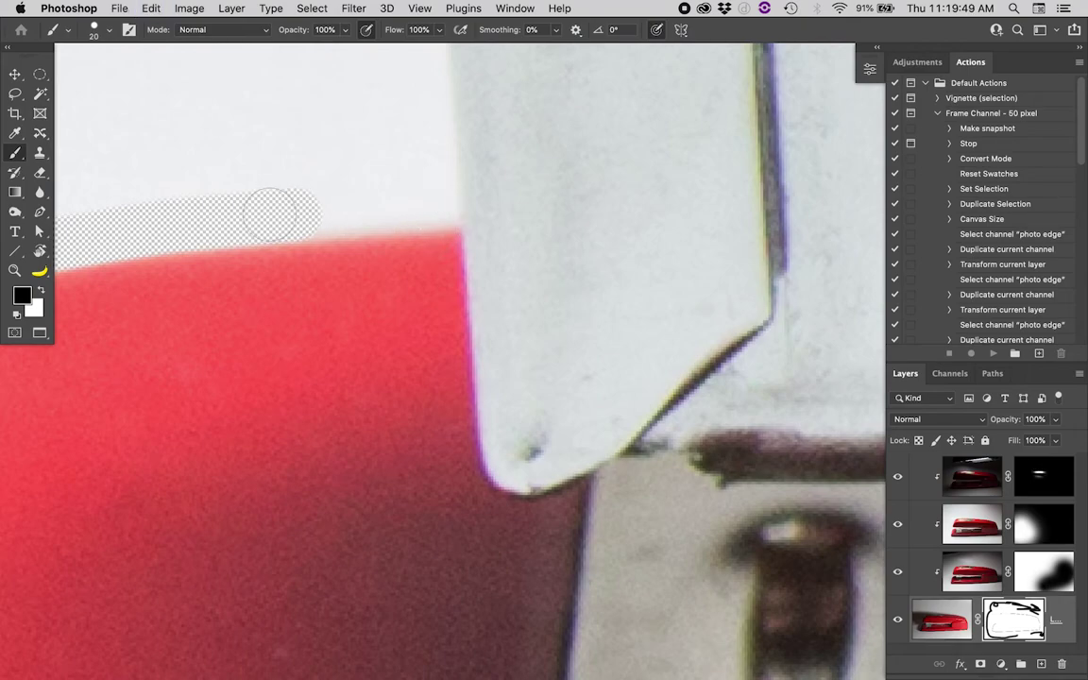
Extend the black strip above the red base onto the metal plate and paint the overlapped plate edge back in white.
shift+click(422, 201)
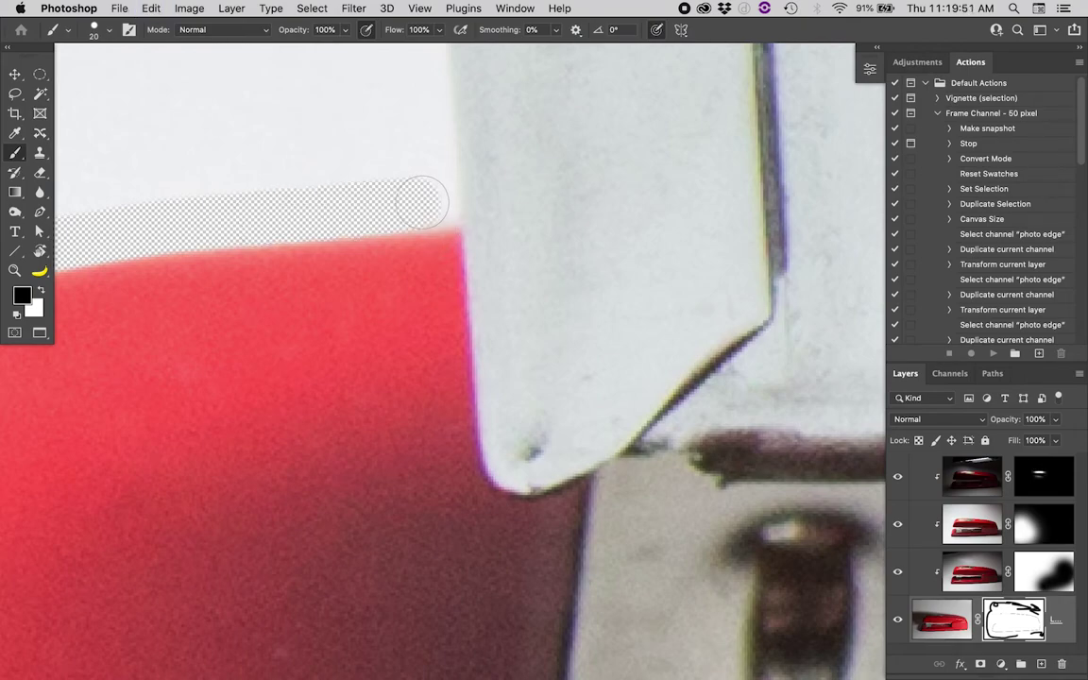
shift+click(499, 202)
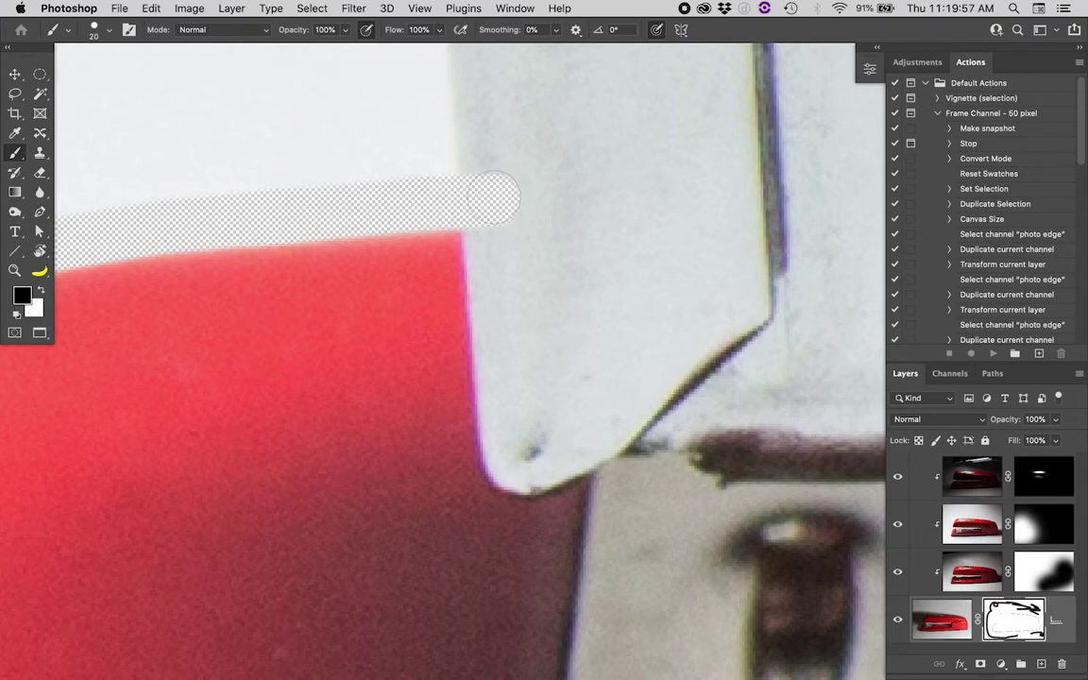
click(42, 288)
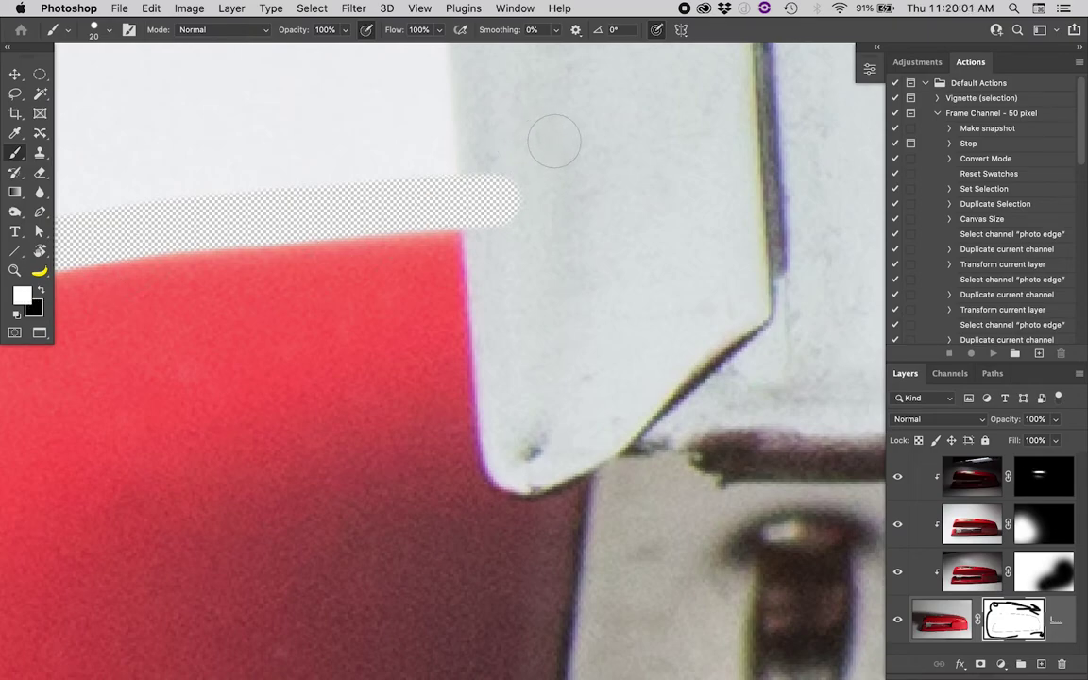
drag(352, 175, 209, 253)
key(super+z)
drag(486, 165, 493, 226)
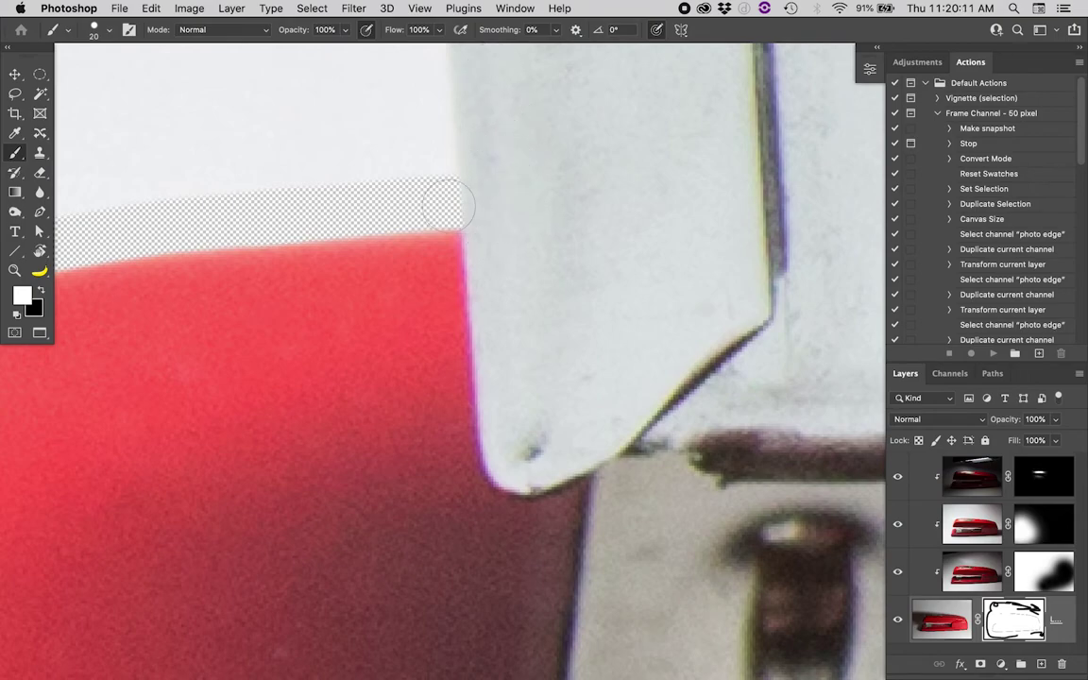
Paint a black mask strip up the metal plate's front edge to the underside of the red top cover.
key(x)
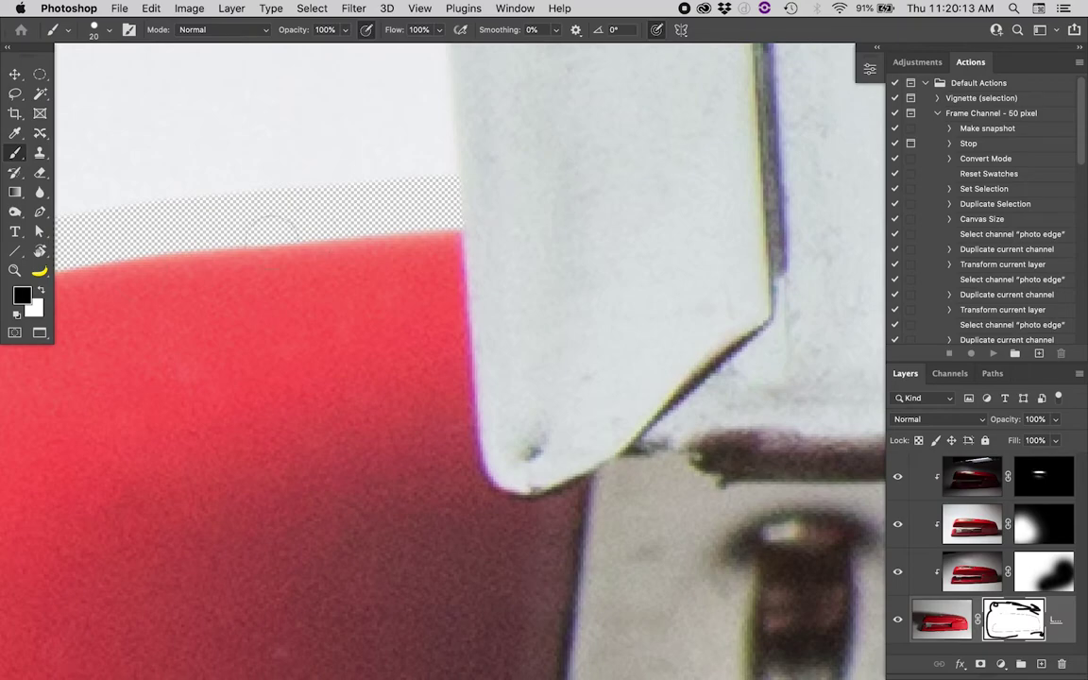
mouse_move(421, 184)
mouse_down()
mouse_move(430, 182)
mouse_move(440, 354)
mouse_up()
shift+click(427, 179)
drag(429, 180, 426, 269)
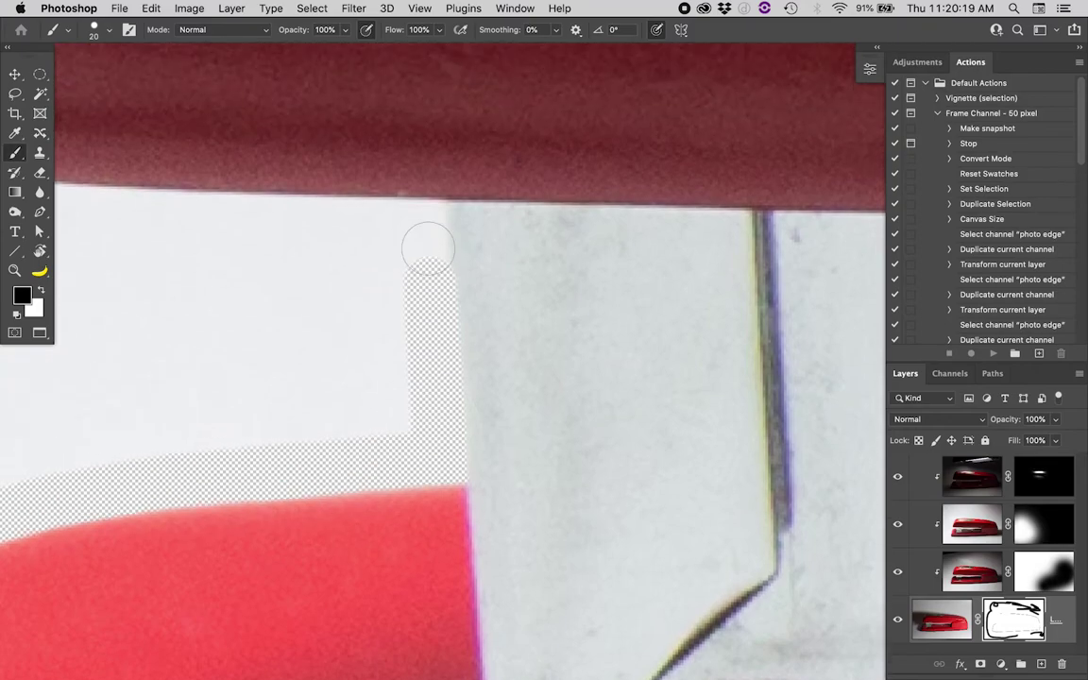
shift+click(421, 179)
key(x)
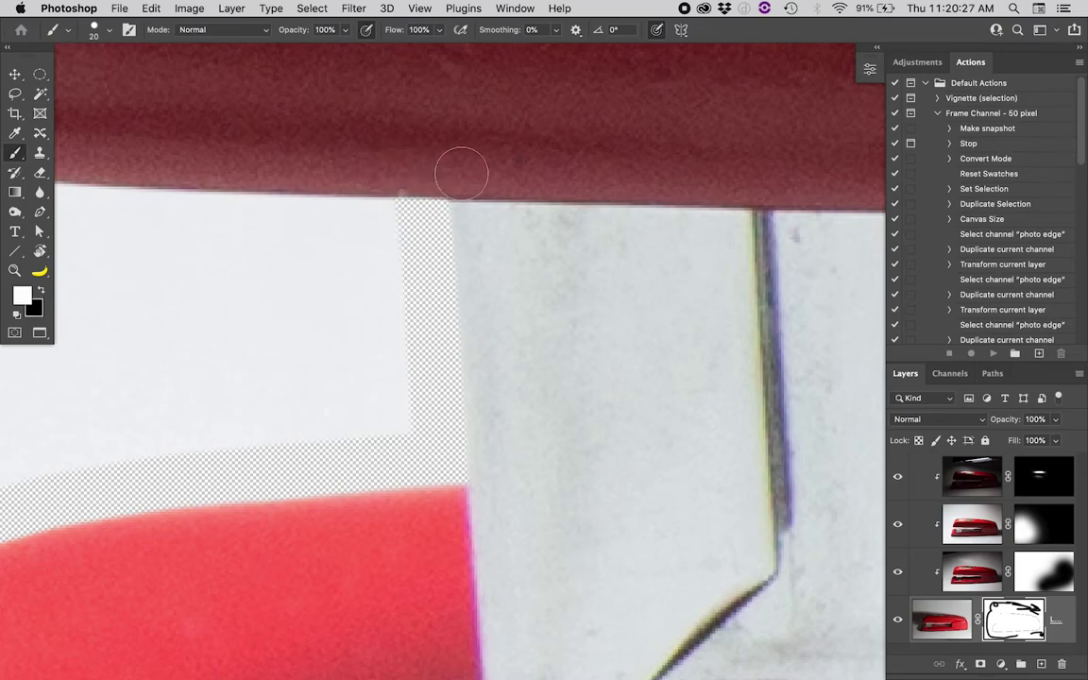
key(x)
Mask along the underside of the red top cover from the metal plate toward its front with connected black strokes.
drag(418, 225, 619, 230)
shift+click(497, 227)
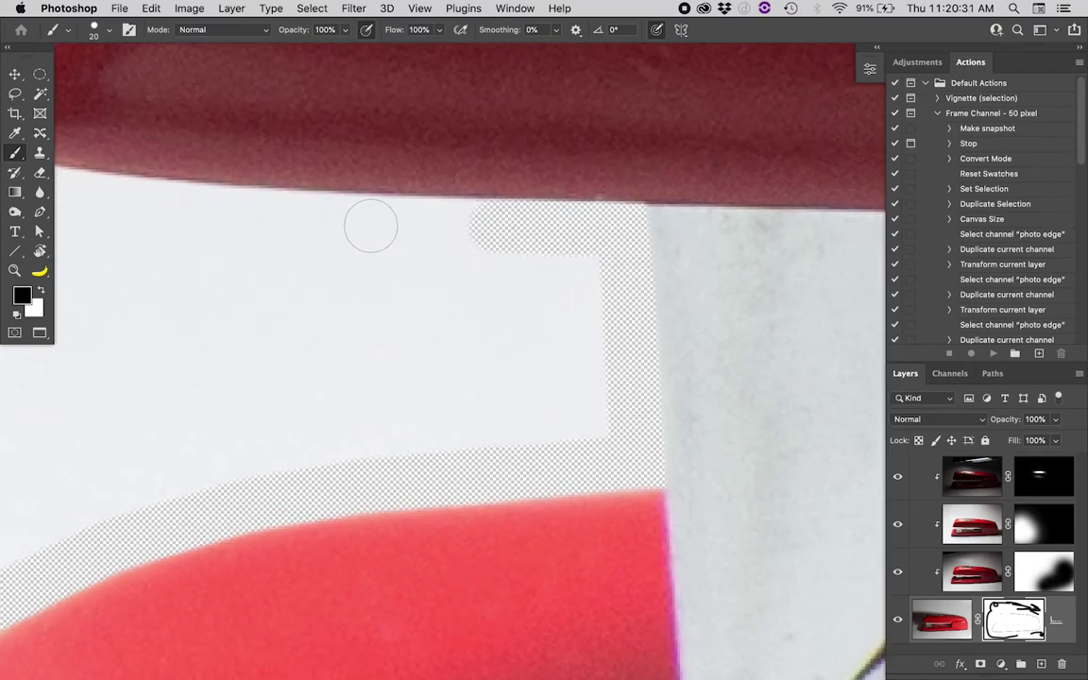
shift+click(367, 221)
shift+click(257, 211)
drag(226, 192, 551, 237)
shift+click(473, 252)
shift+click(385, 244)
shift+click(334, 230)
shift+click(272, 203)
Paint connected black mask strokes up and around the rounded front end of the red top cover.
drag(206, 115, 365, 345)
shift+click(348, 265)
drag(344, 156, 294, 432)
drag(345, 233, 281, 434)
shift+click(306, 343)
drag(295, 325, 222, 547)
shift+click(322, 241)
drag(360, 132, 243, 373)
shift+click(382, 170)
drag(425, 123, 269, 326)
shift+click(382, 212)
shift+click(473, 147)
Continue the black mask strip along the top edge of the cover until it joins the existing strip and closes the outline.
drag(642, 66, 326, 170)
shift+click(335, 166)
shift+click(450, 131)
shift+click(592, 111)
drag(586, 110, 272, 153)
shift+click(559, 141)
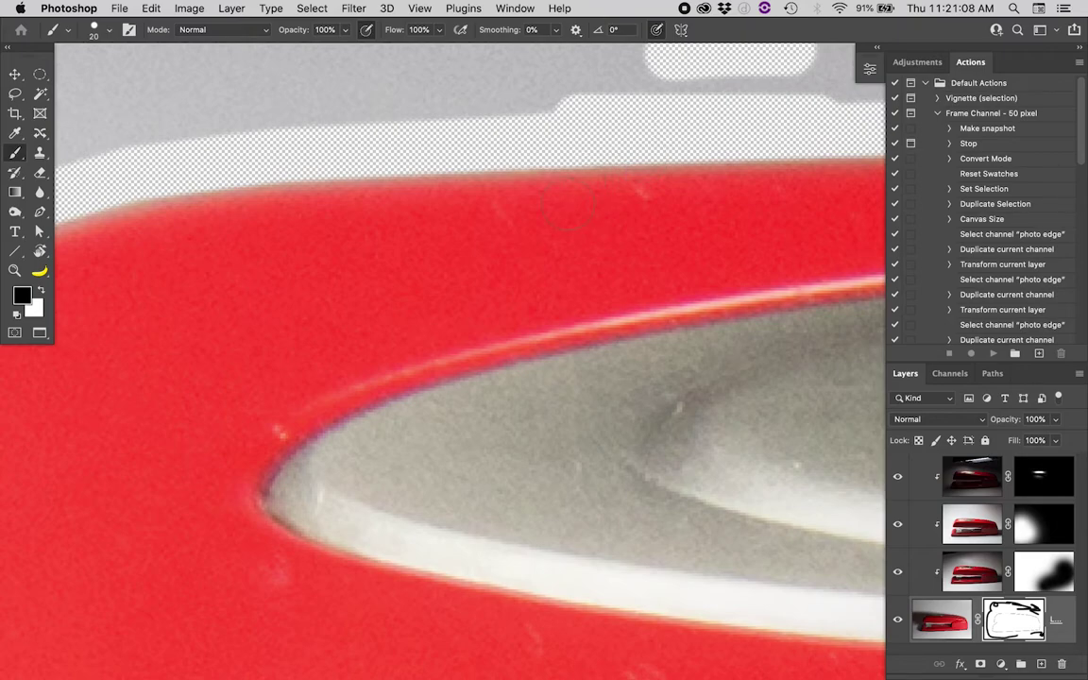
Choose the Magic Wand and display the bottom layer's mask on its own with the whole image in view.
alt+click(569, 204)
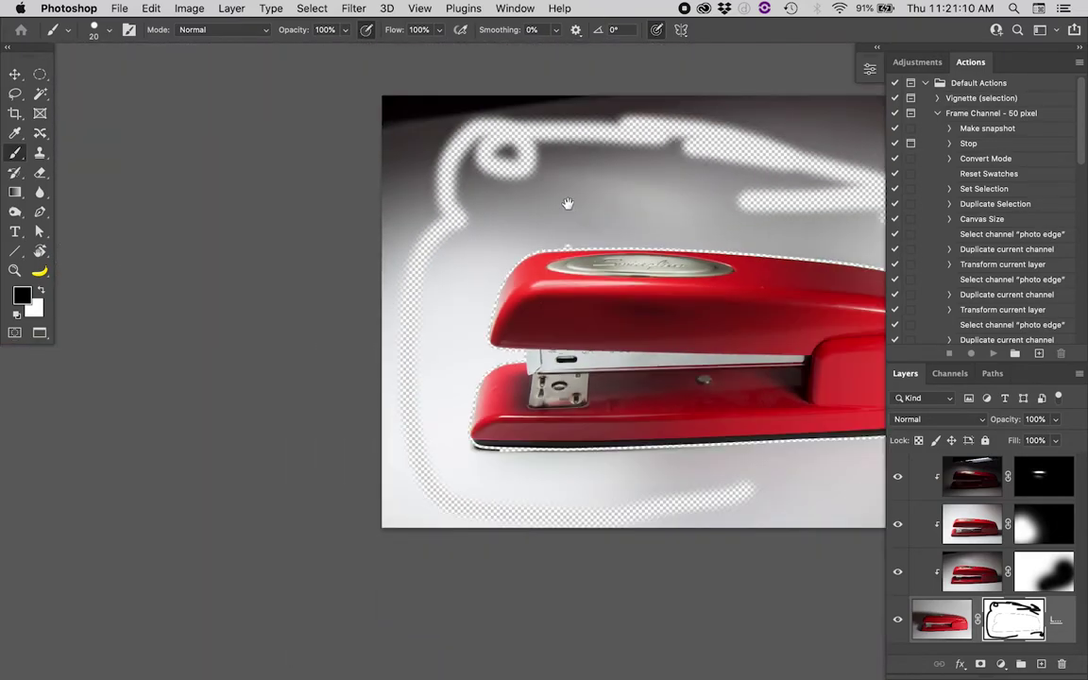
drag(608, 285, 518, 275)
scroll(518, 274, right, 1)
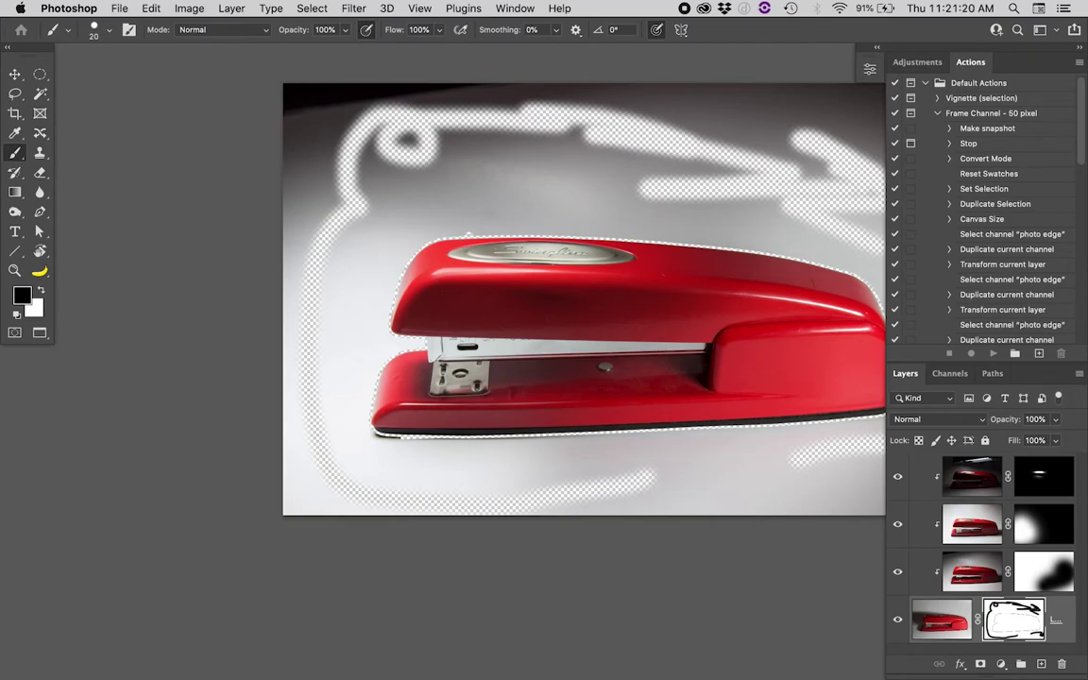
scroll(536, 299, right, 5)
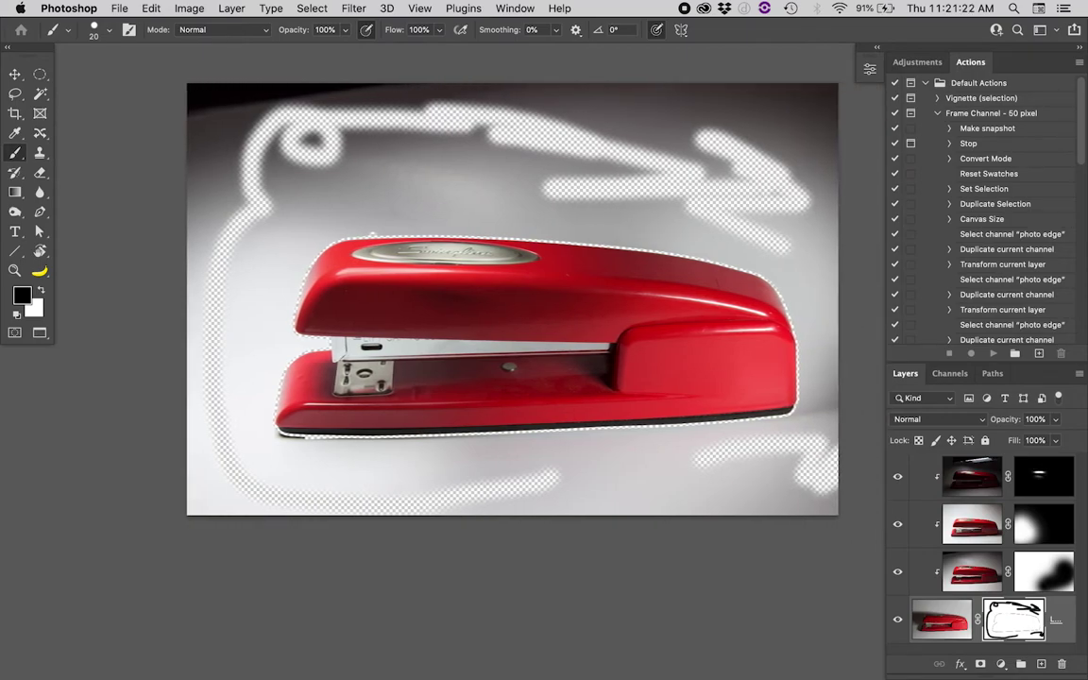
click(38, 95)
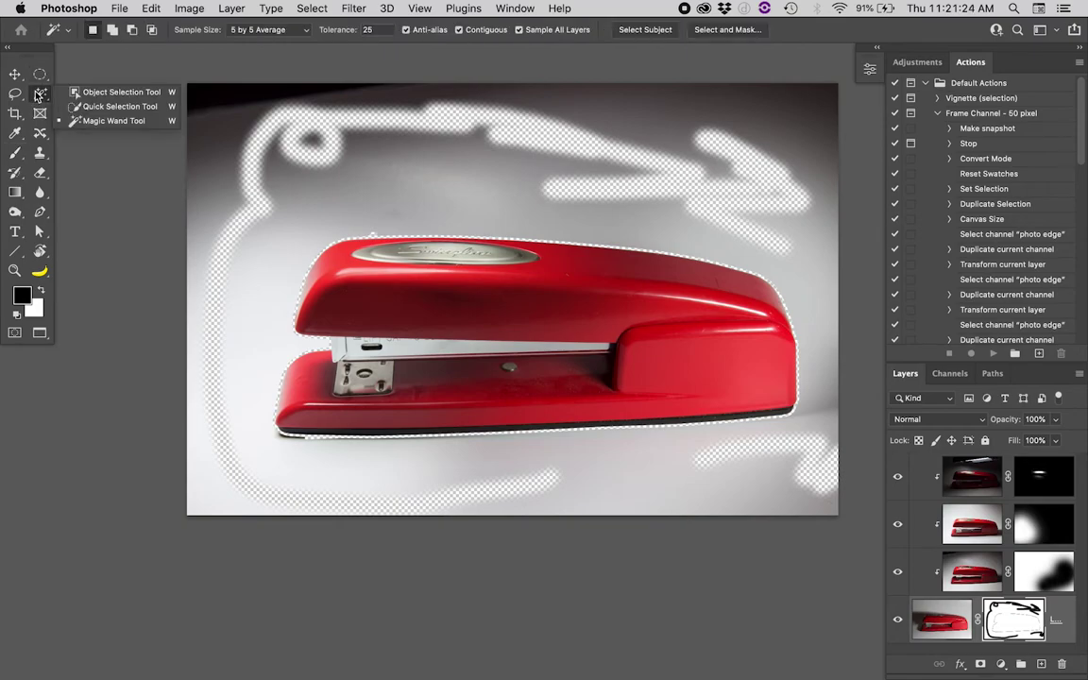
click(84, 121)
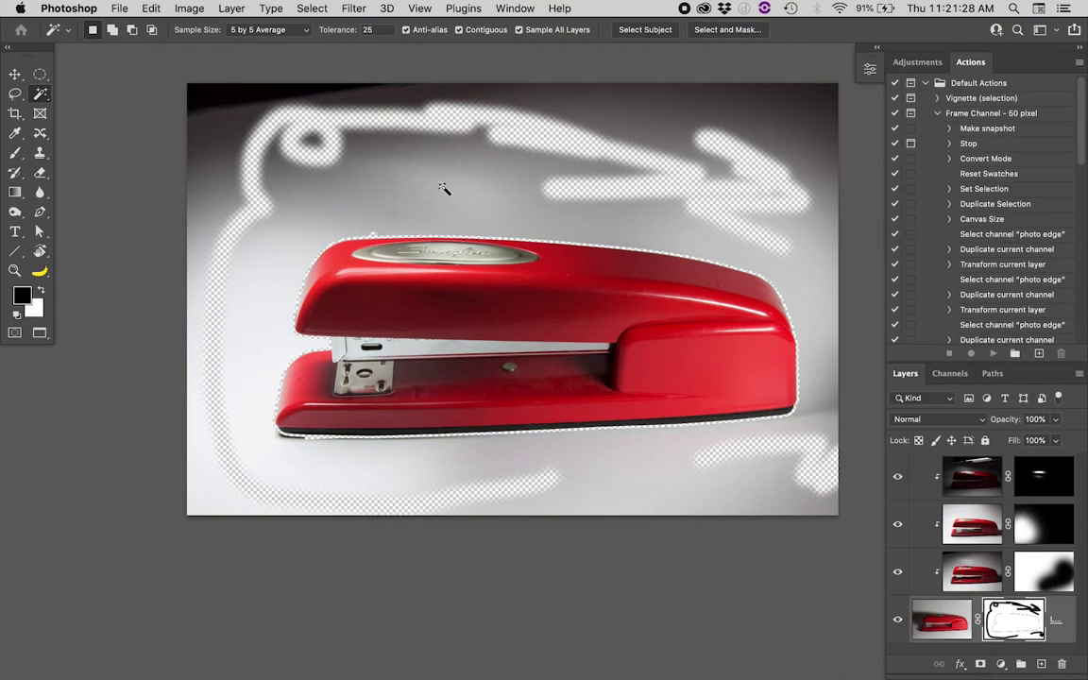
alt+click(1012, 616)
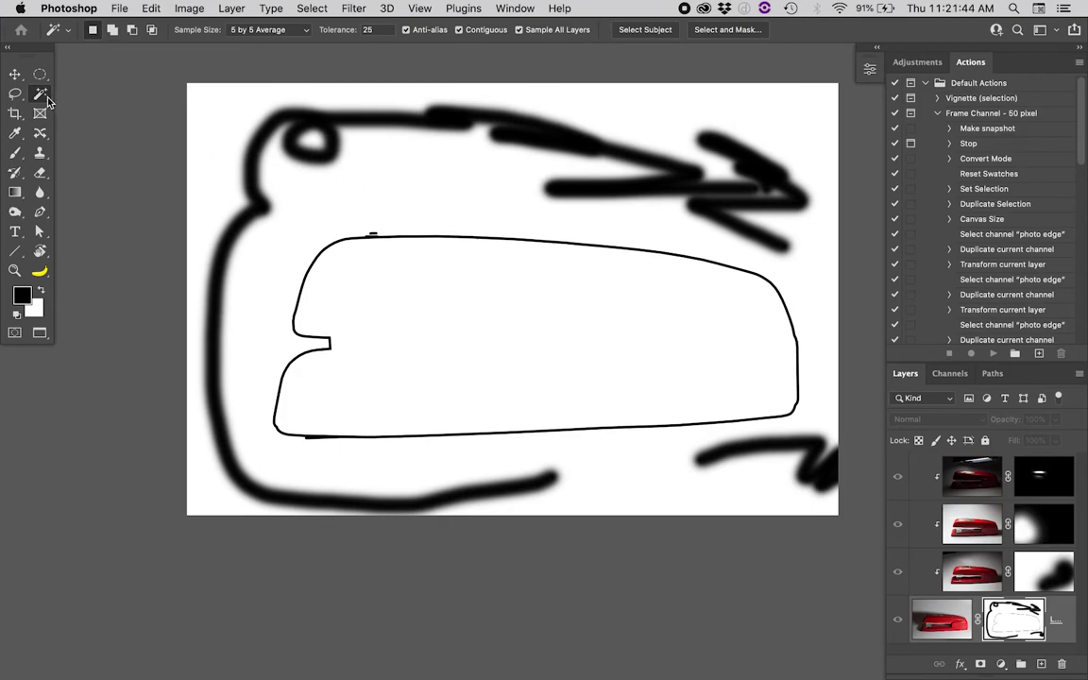
Select the white background outside the stapler outline using the Magic Wand with a 5 by 5 sample and tolerance 25.
drag(47, 101, 80, 100)
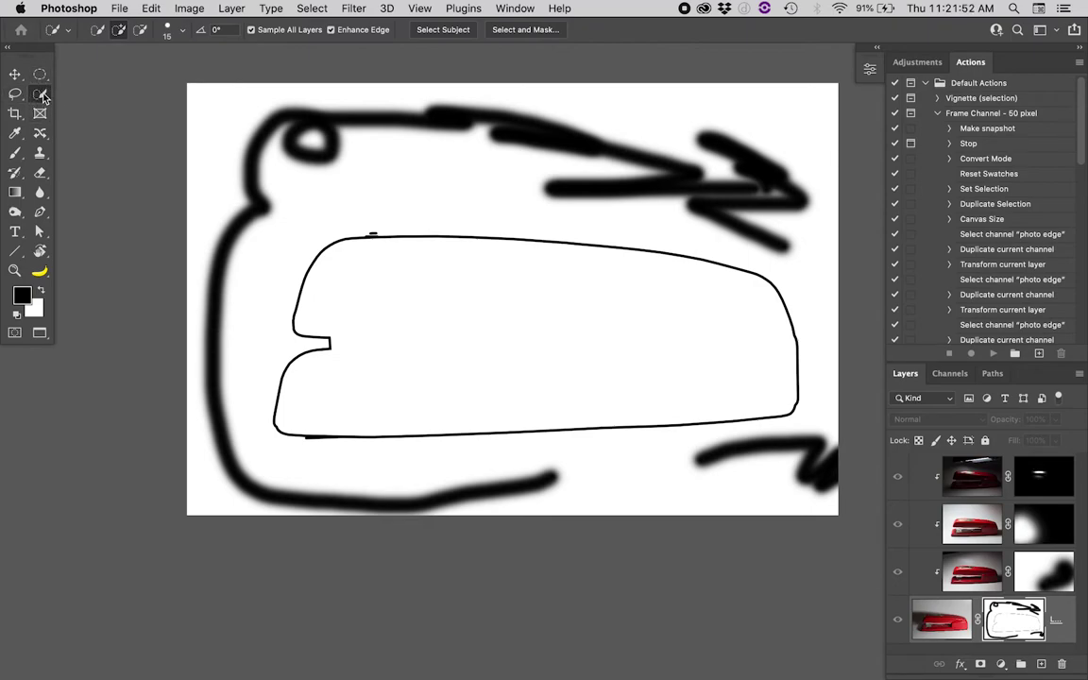
drag(42, 97, 42, 97)
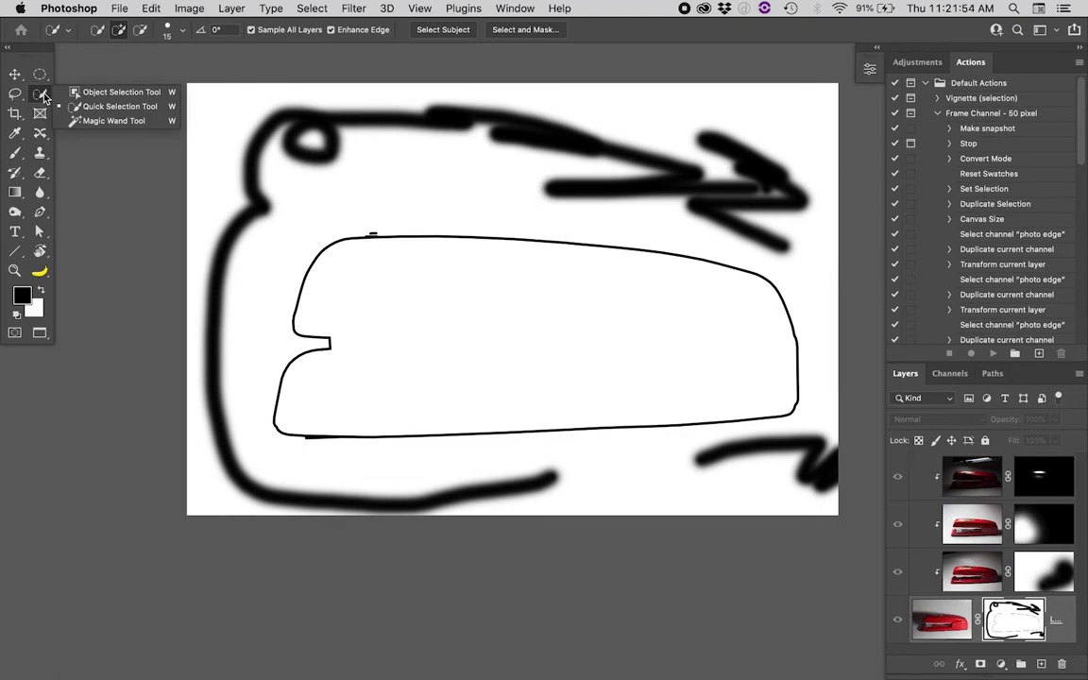
click(98, 122)
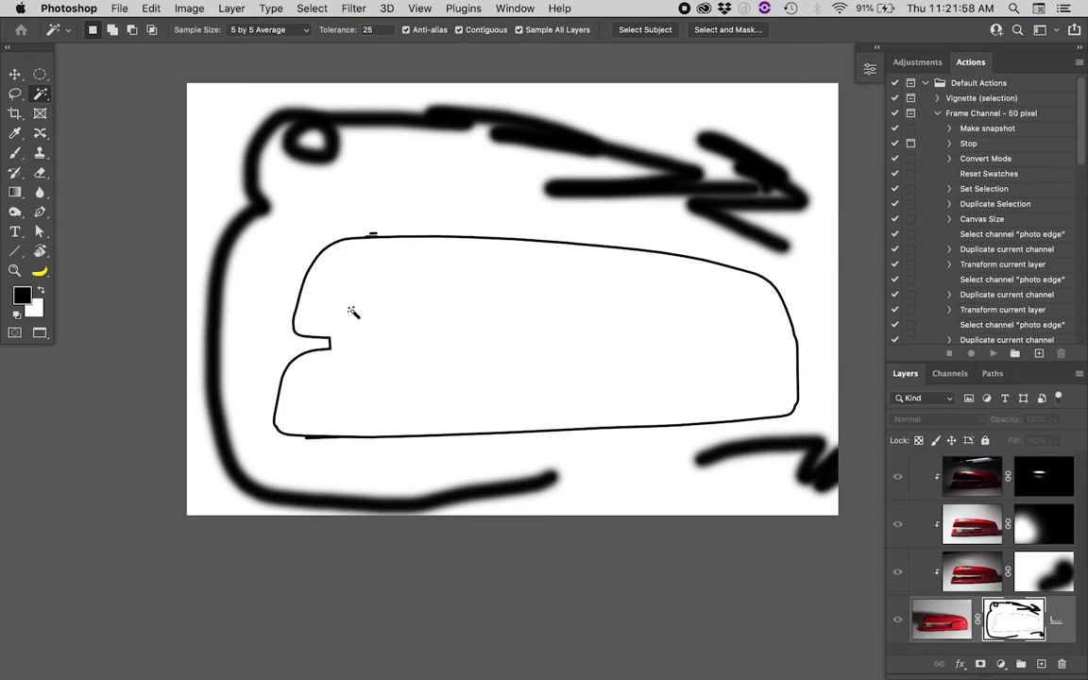
click(403, 177)
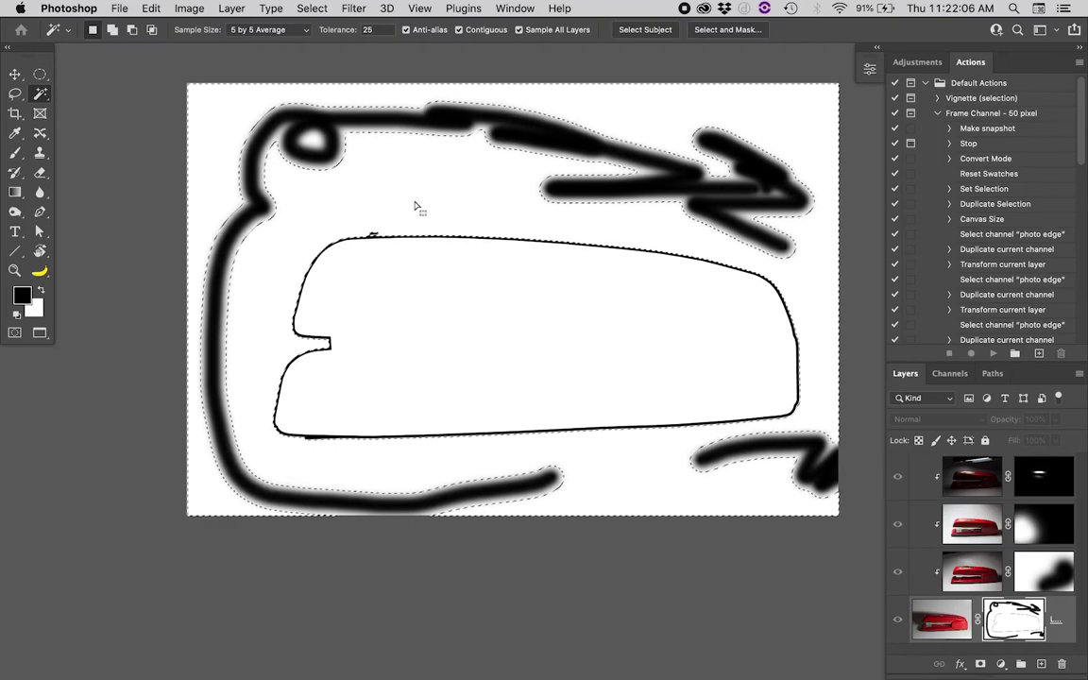
Examine up close how the selection edge runs along the soft gray pixels of the black outline.
super+click(350, 130)
scroll(351, 132, up, 10)
scroll(352, 132, left, 5)
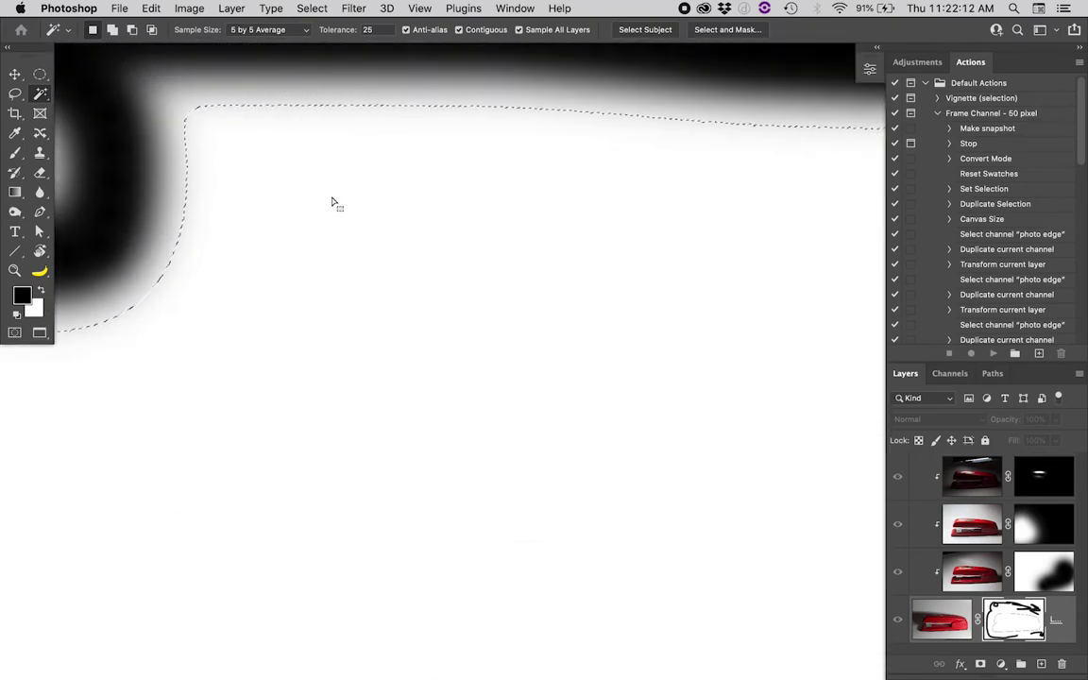
scroll(368, 311, down, 10)
super+click(369, 337)
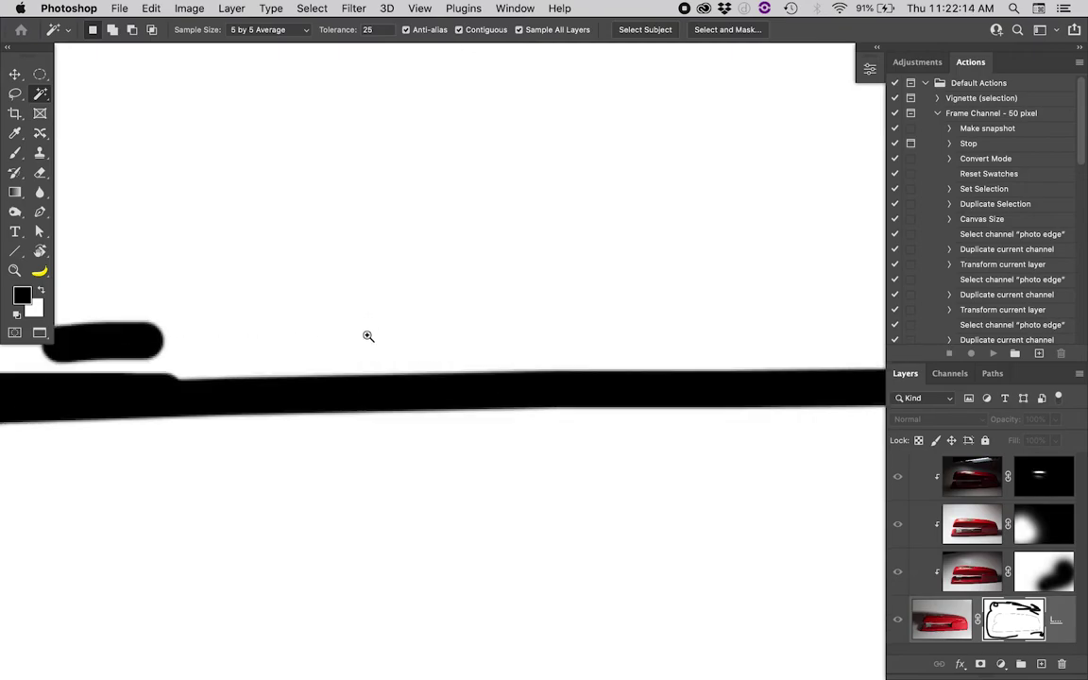
scroll(369, 340, down, 5)
scroll(377, 293, down, 2)
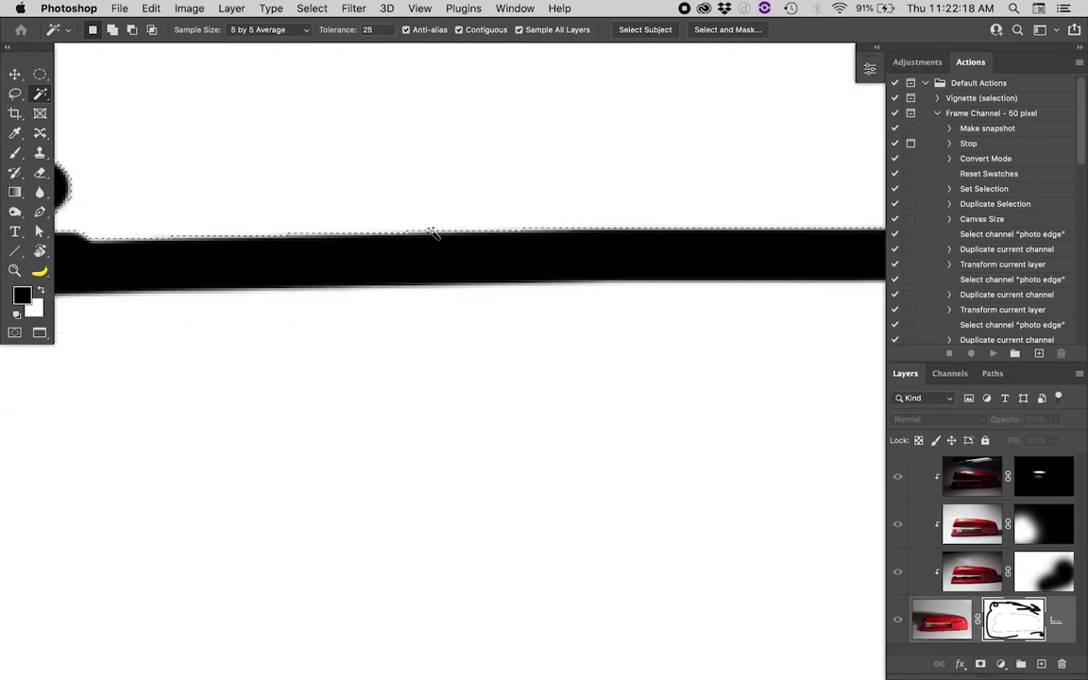
super+click(436, 236)
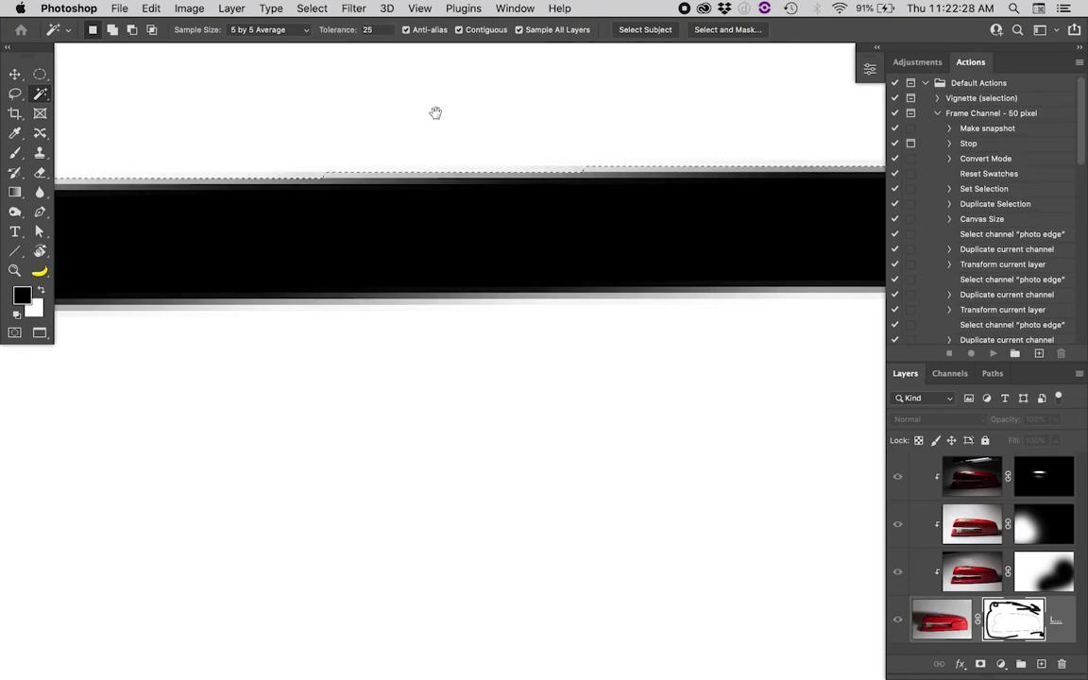
super+click(389, 174)
drag(397, 144, 411, 476)
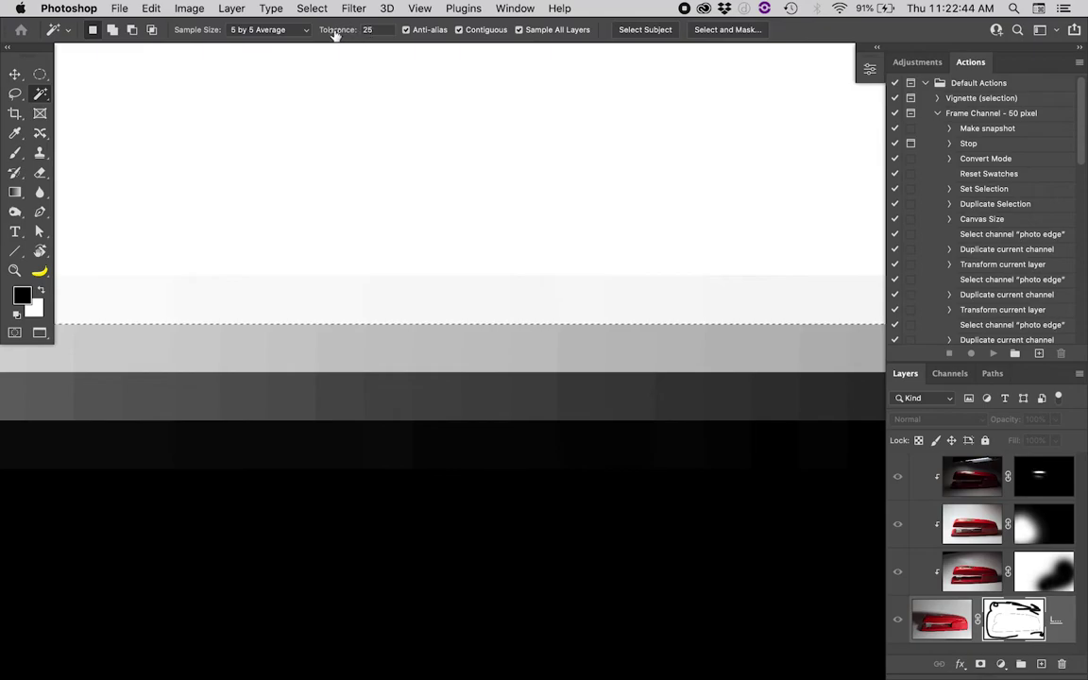
Set the Magic Wand tolerance to 83 and reselect the white background outside the stapler outline.
drag(324, 35, 365, 36)
key(super+d)
key(super+minus)
key(super+minus)
key(super+minus)
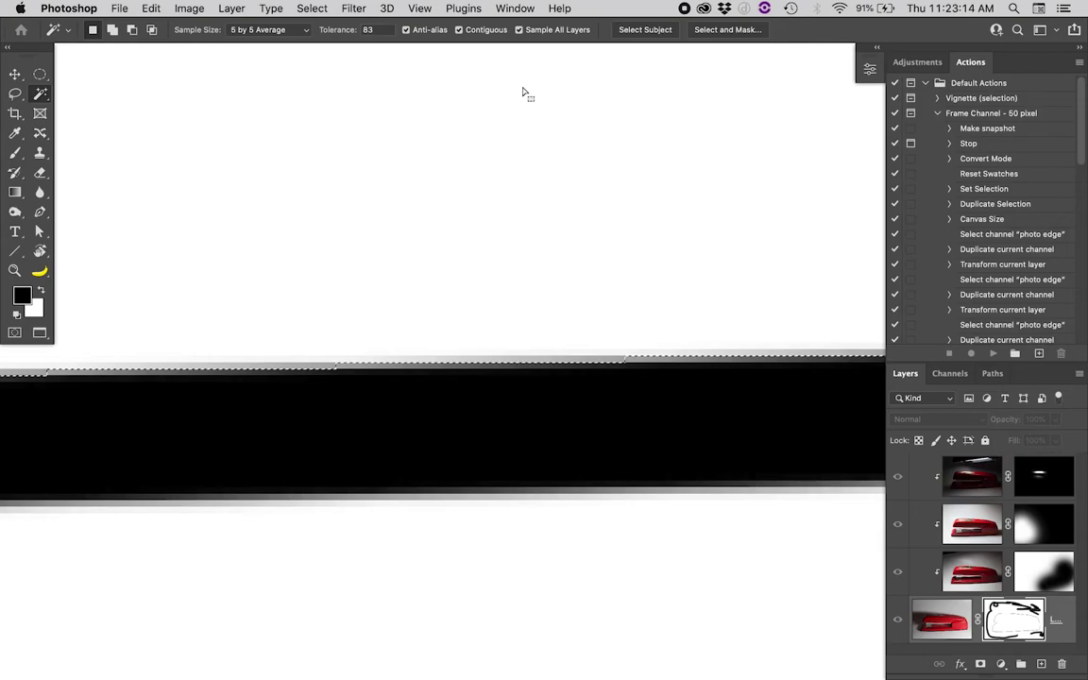
Expand the background selection by 3 pixels so its edge reaches into the black outline.
click(311, 7)
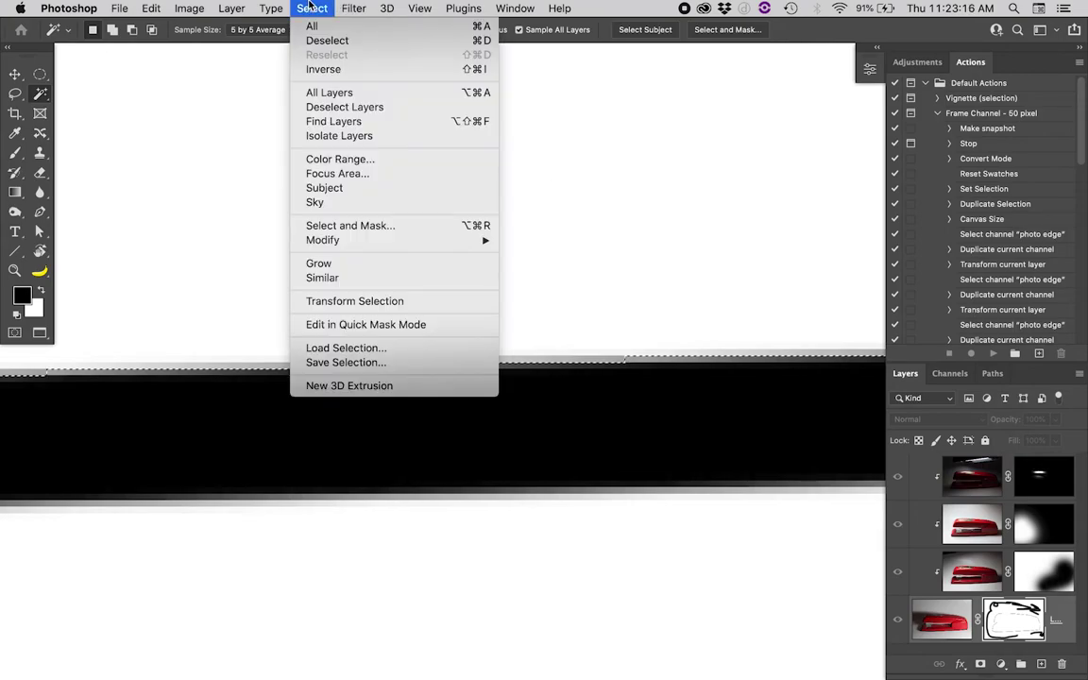
mouse_move(345, 243)
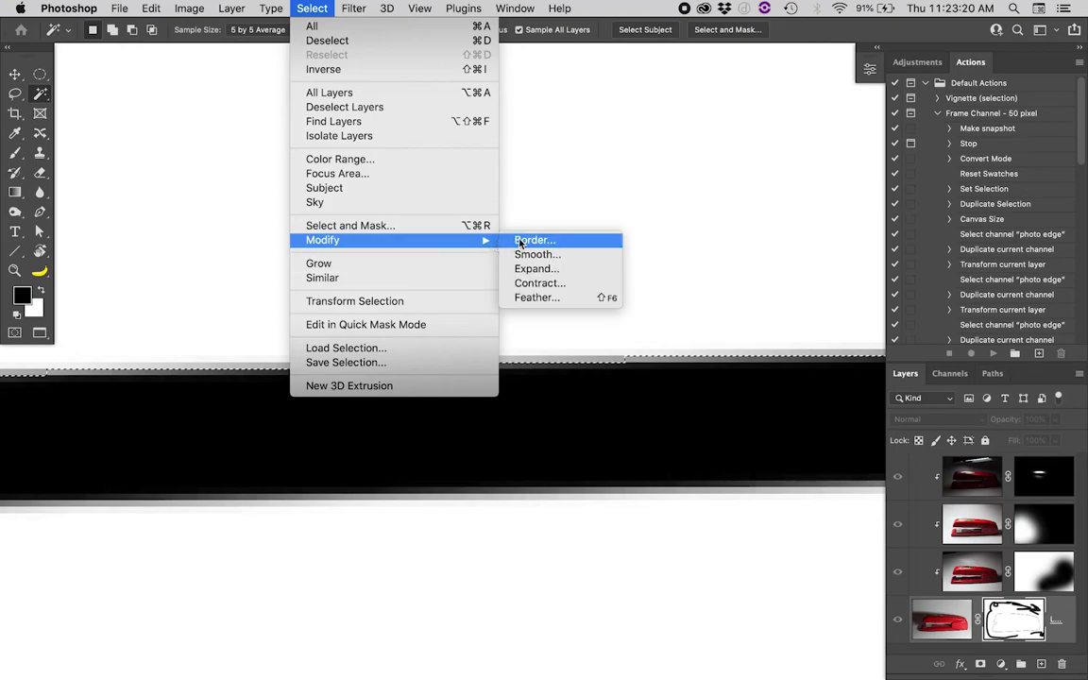
click(546, 270)
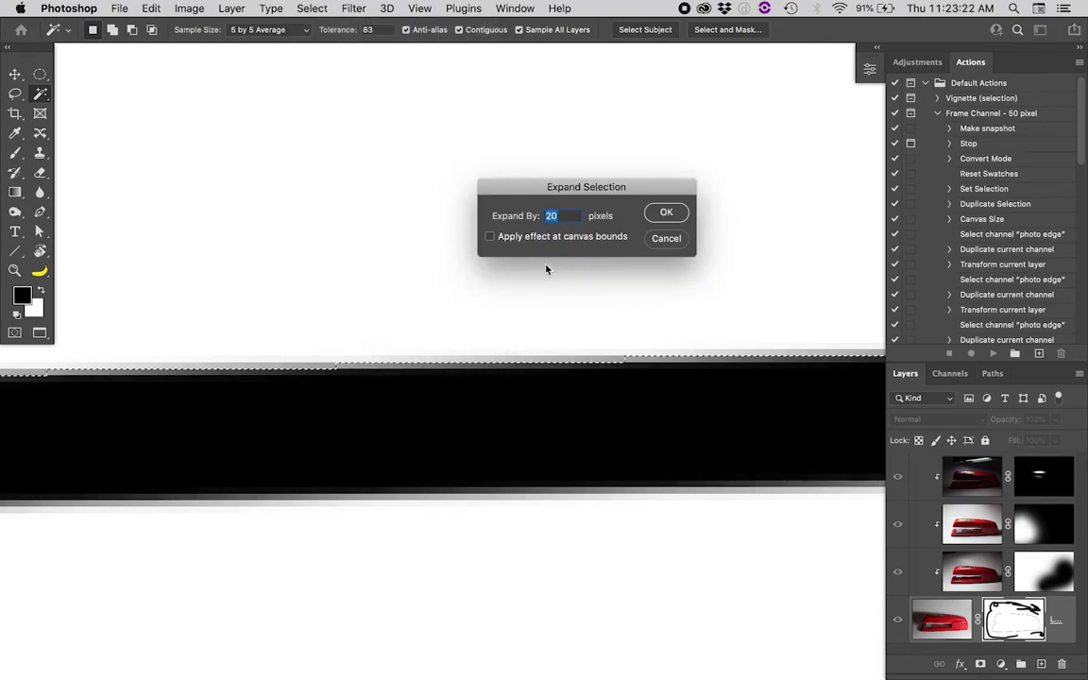
text(3)
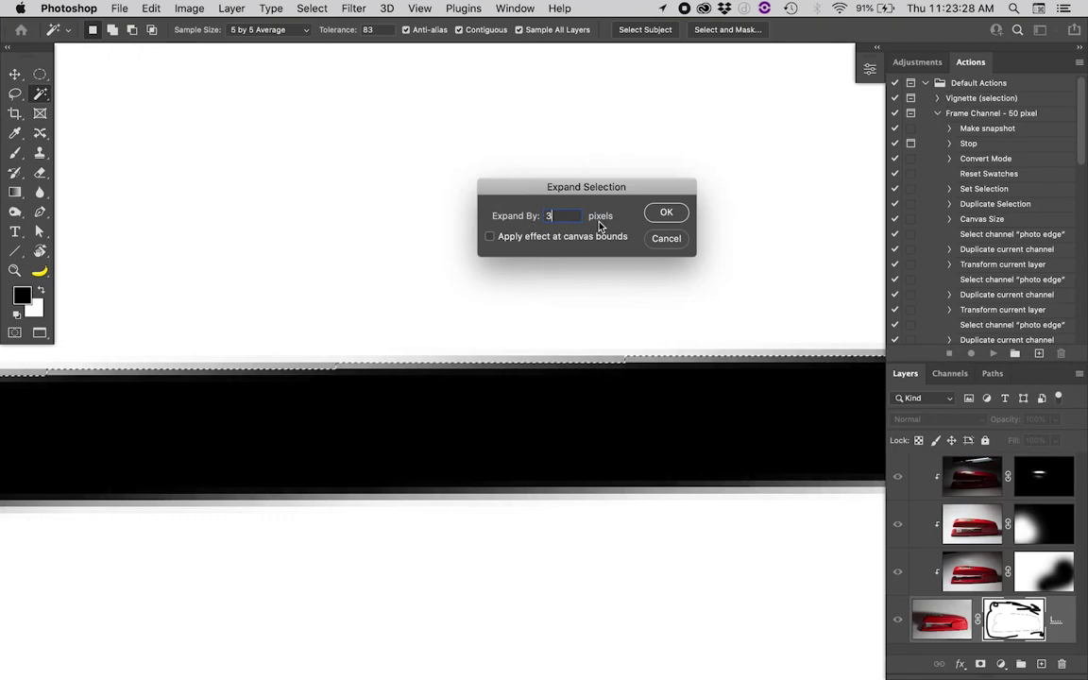
click(667, 214)
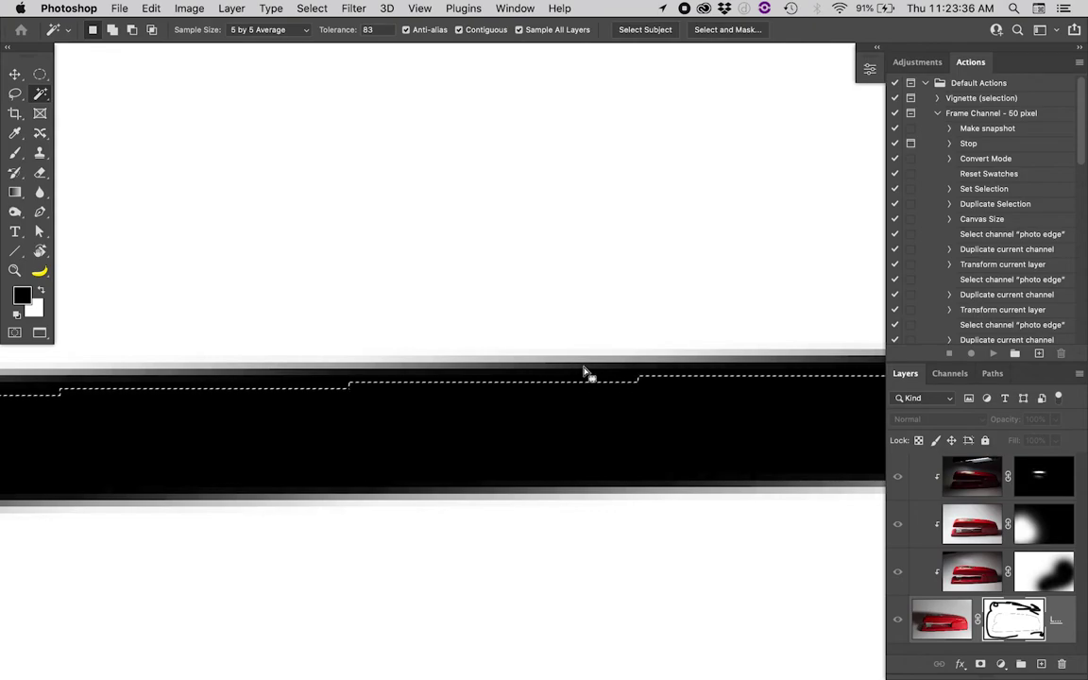
Fill the expanded background selection on the mask with black at 100% opacity in Normal mode.
click(159, 7)
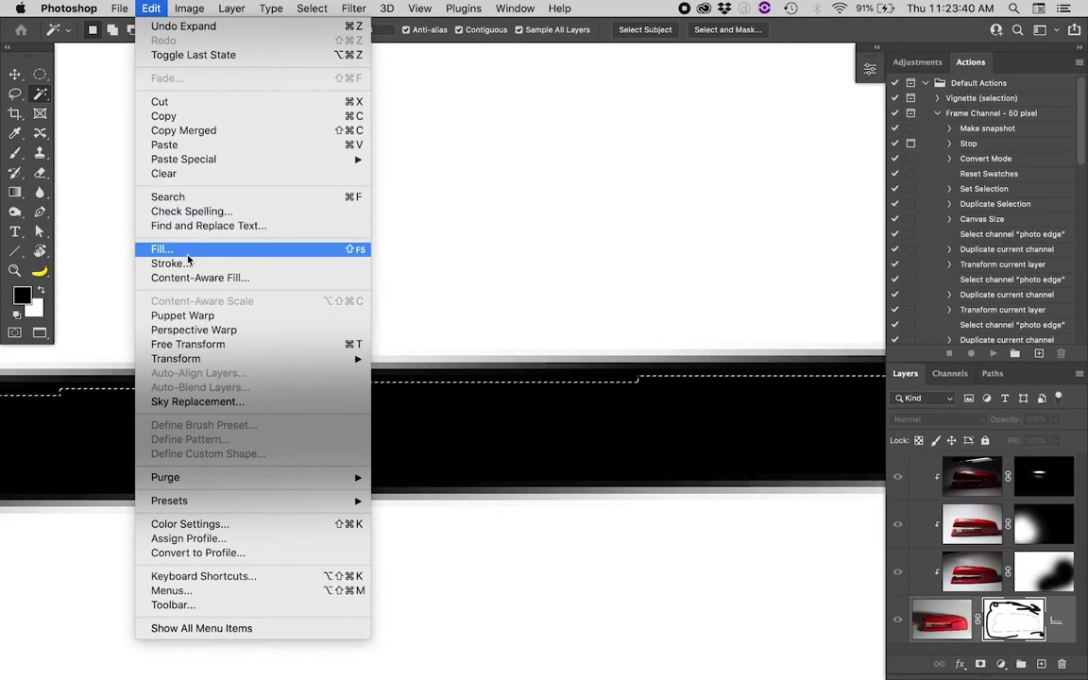
click(163, 249)
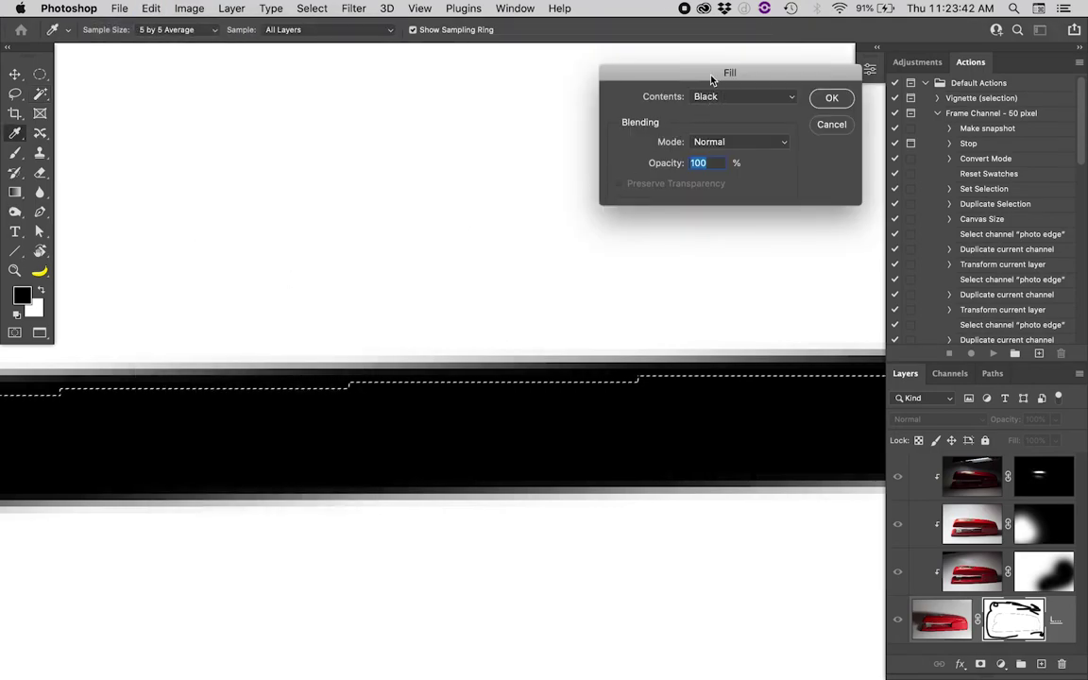
click(842, 103)
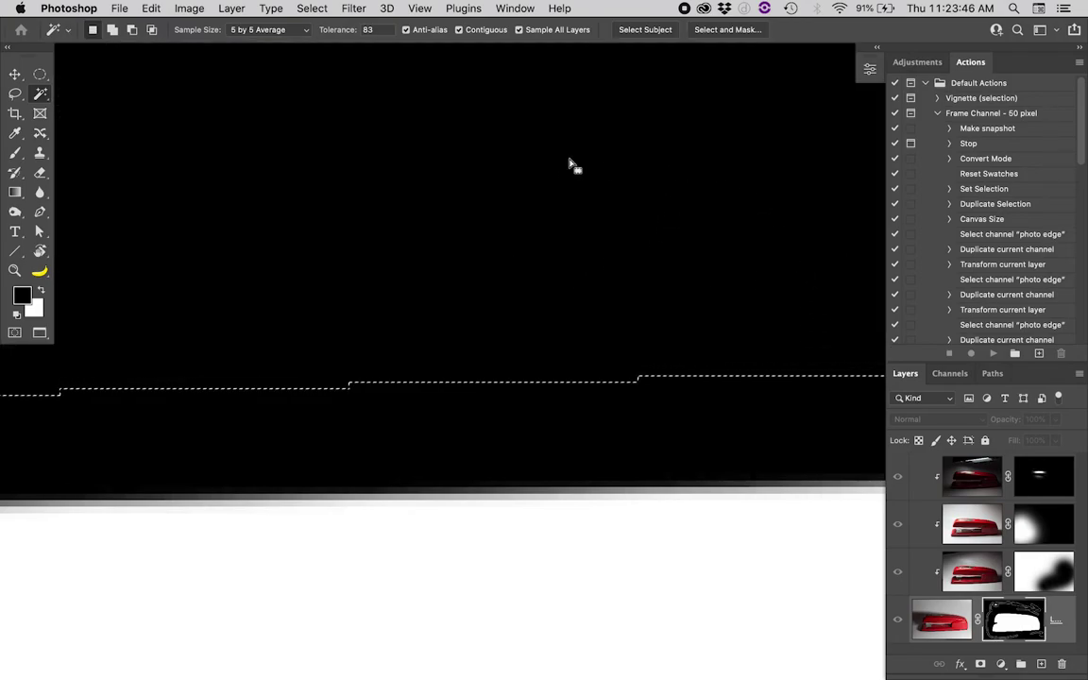
Examine the filled mask around the stapler's upper front edge and the soft scribbles in the background.
alt+click(598, 222)
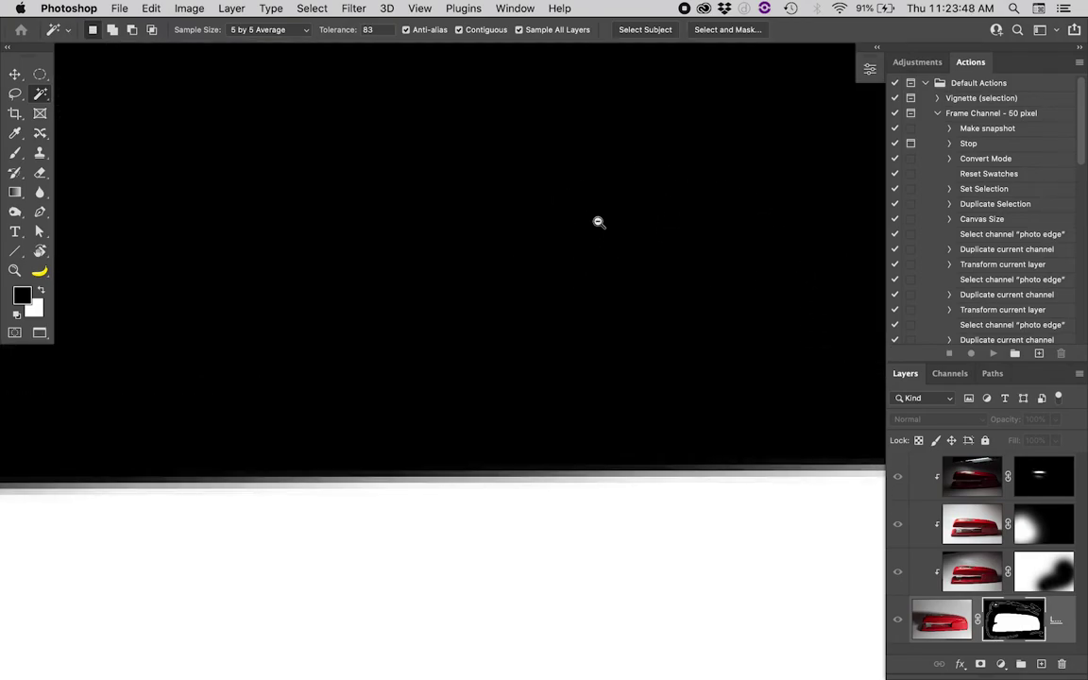
scroll(598, 222, down, 5)
scroll(597, 224, up, 10)
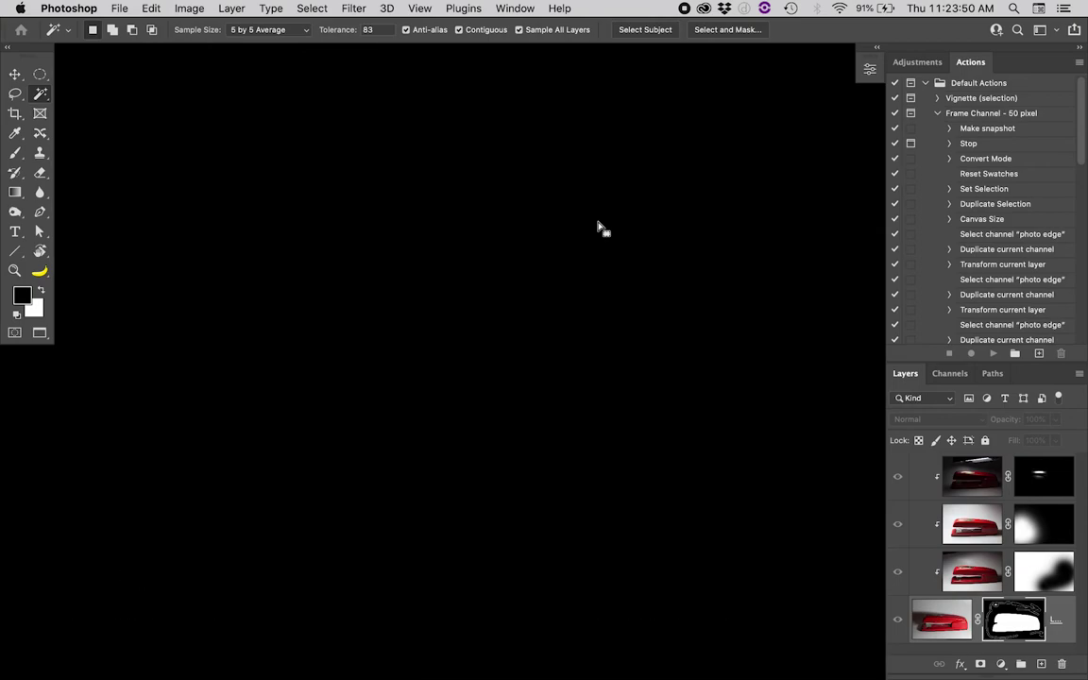
alt+click(598, 222)
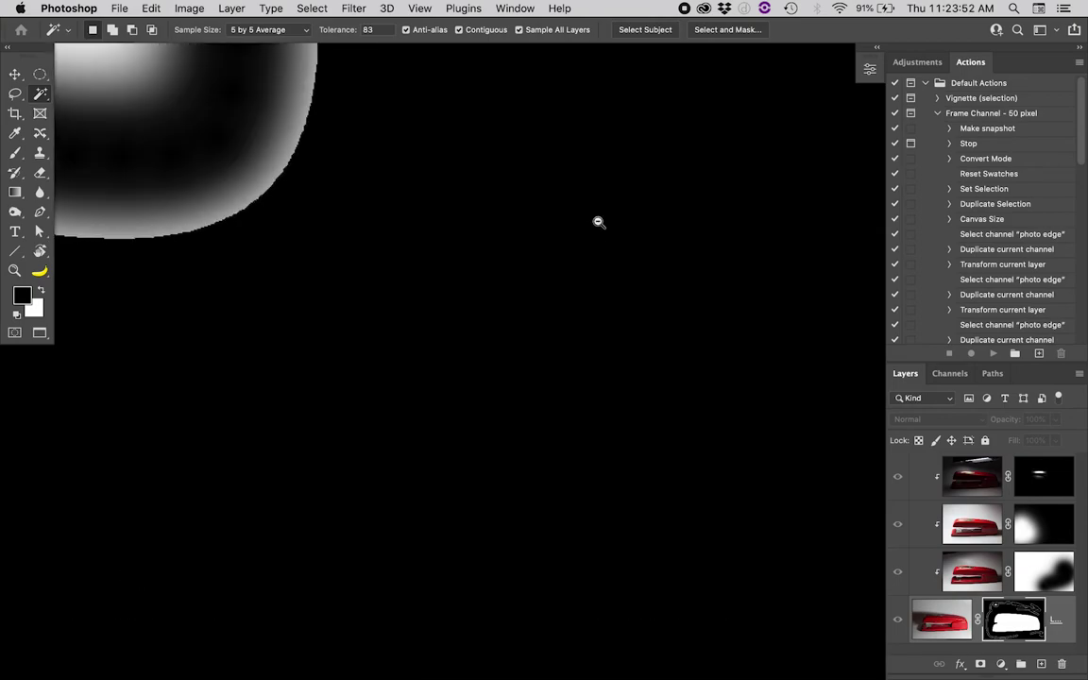
click(413, 158)
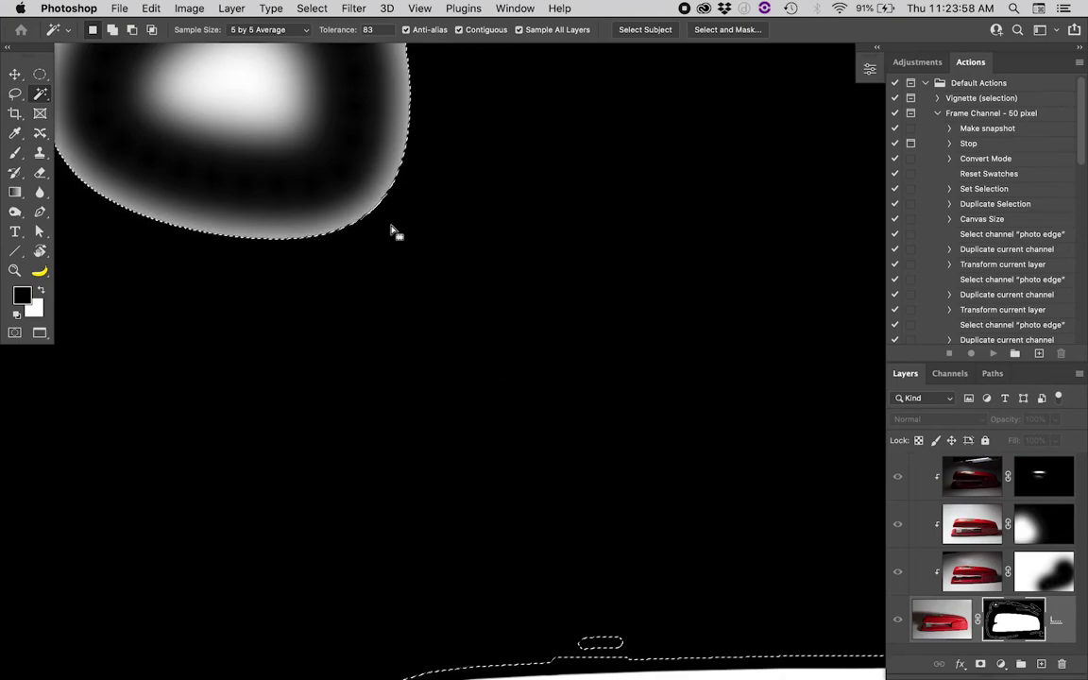
scroll(607, 388, down, 3)
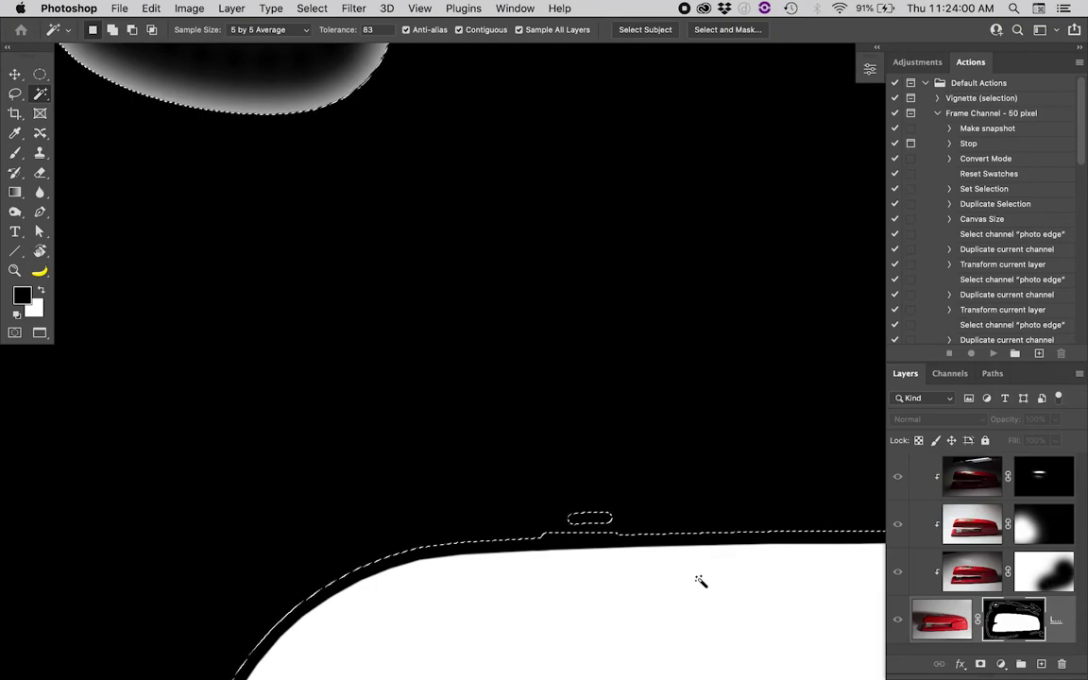
scroll(698, 577, down, 7)
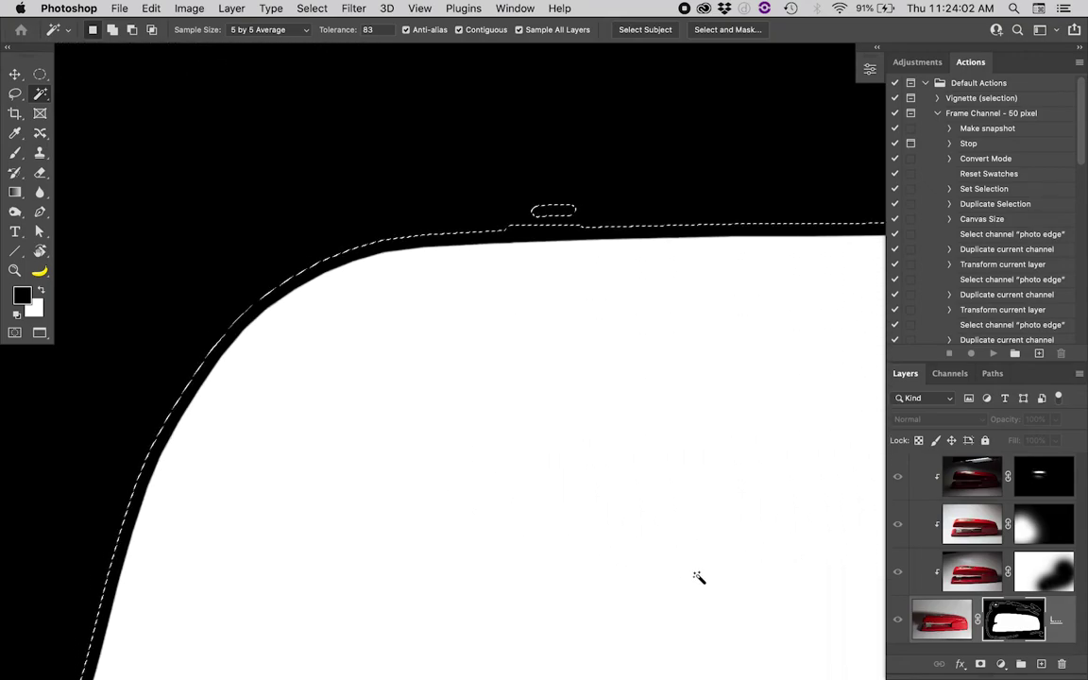
Deselect the filled background selection on the mask.
scroll(696, 562, up, 10)
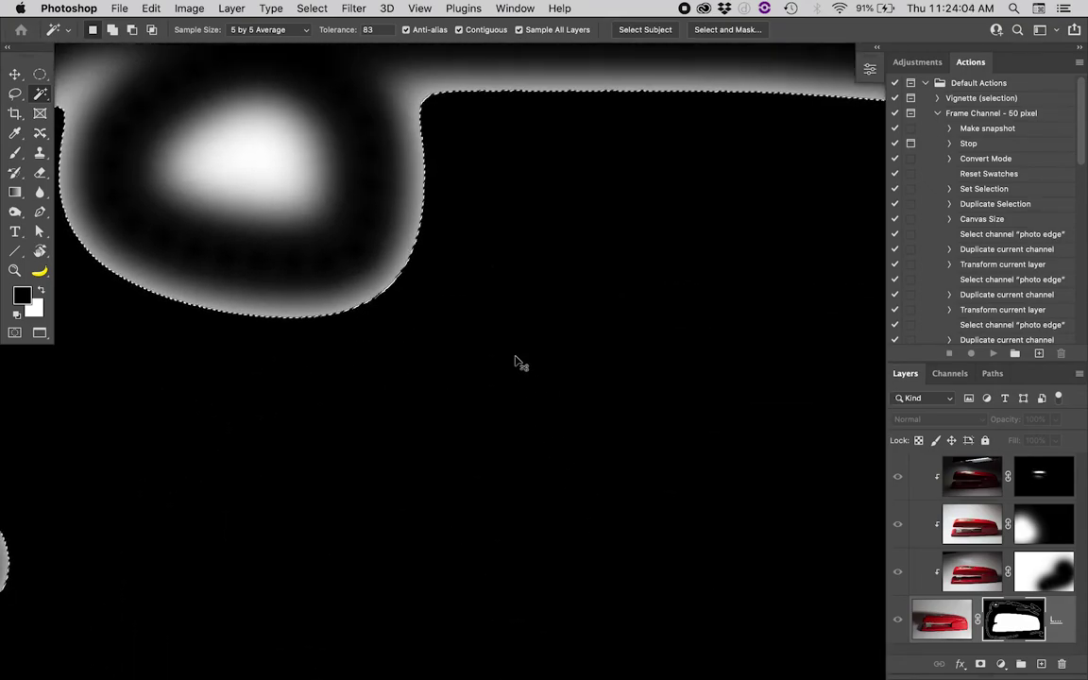
click(311, 9)
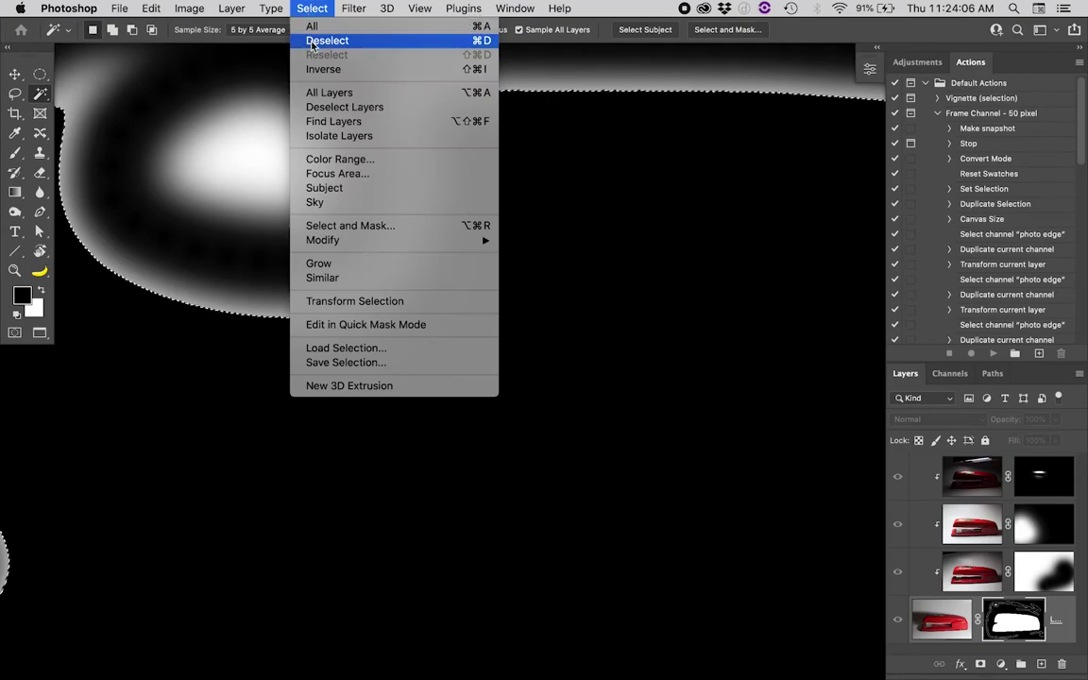
click(482, 40)
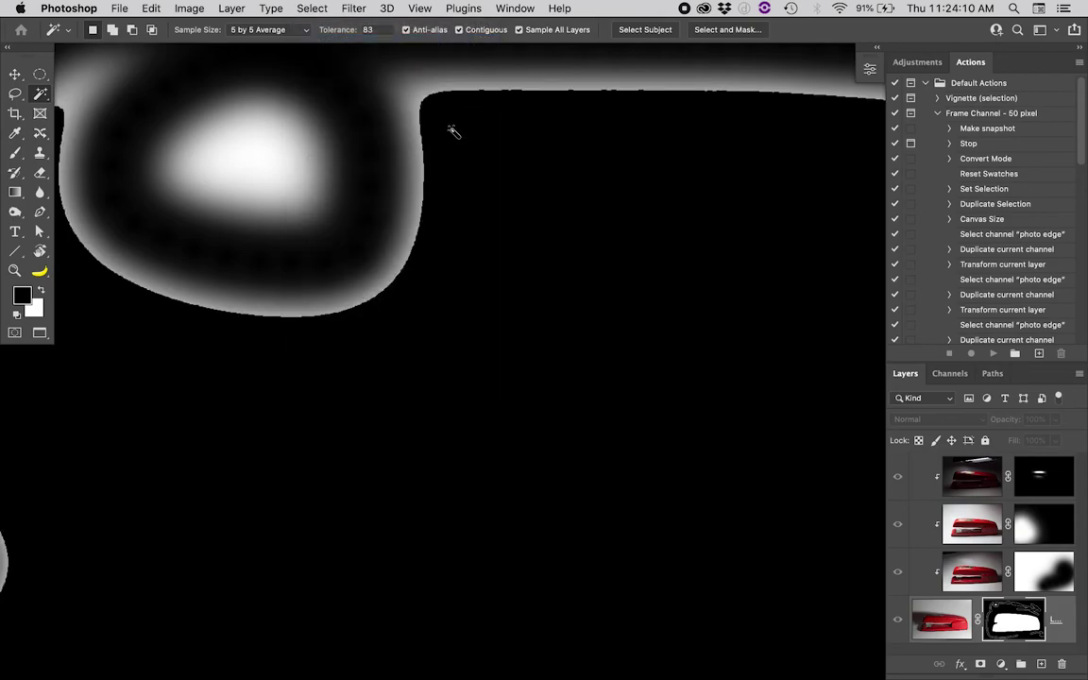
Paint over all the leftover soft scribbles in the mask's background with a 700 px black brush, staying outside the white stapler shape.
key(b)
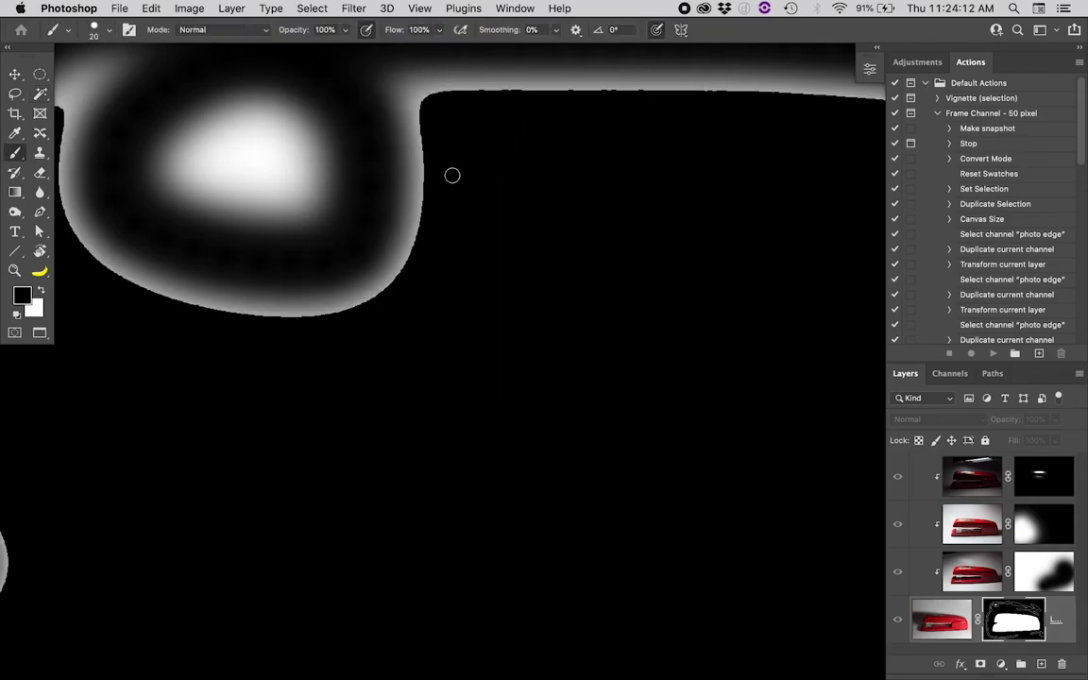
key(bracketright)
key(bracketright)
key(bracketright)
key(bracketright)
key(bracketright)
key(bracketright)
key(bracketright)
key(bracketright)
key(bracketright)
key(bracketright)
key(bracketright)
key(bracketright)
key(bracketright)
key(bracketright)
key(bracketright)
key(bracketright)
key(bracketright)
key(bracketright)
scroll(433, 177, down, 8)
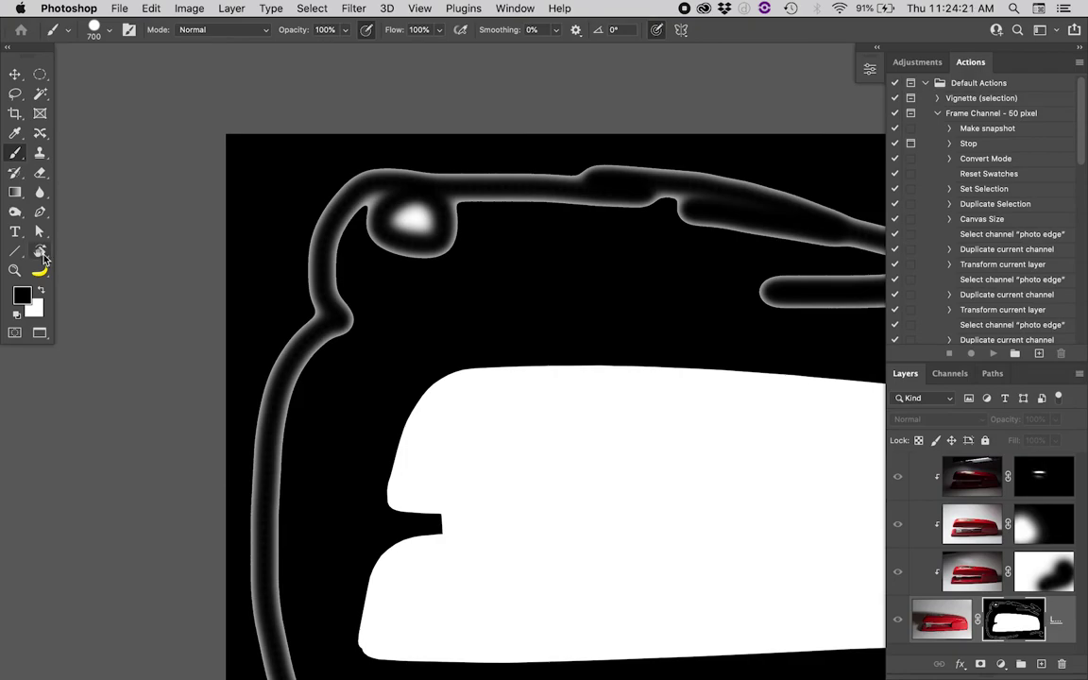
mouse_move(456, 182)
mouse_down()
mouse_move(344, 226)
mouse_move(741, 217)
mouse_move(681, 229)
mouse_move(821, 243)
mouse_move(749, 248)
mouse_move(374, 220)
mouse_up()
mouse_move(421, 206)
mouse_down()
mouse_move(614, 240)
mouse_move(711, 303)
mouse_move(557, 241)
mouse_up()
drag(737, 223, 737, 44)
mouse_move(577, 467)
mouse_down()
mouse_move(760, 505)
mouse_move(784, 467)
mouse_up()
drag(397, 316, 703, 251)
drag(705, 489, 222, 472)
drag(357, 218, 461, 349)
mouse_move(354, 141)
mouse_down()
mouse_move(312, 279)
mouse_move(288, 545)
mouse_up()
scroll(466, 416, right, 5)
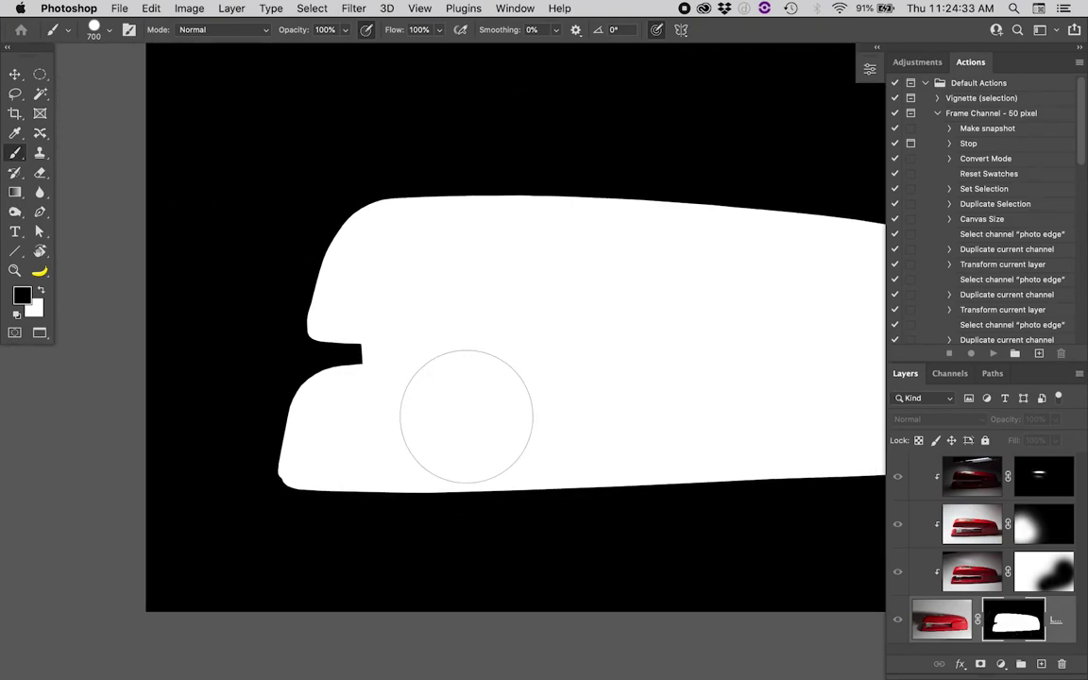
Switch from the mask view back to the stapler image.
alt+click(466, 417)
scroll(467, 417, right, 2)
scroll(466, 418, down, 1)
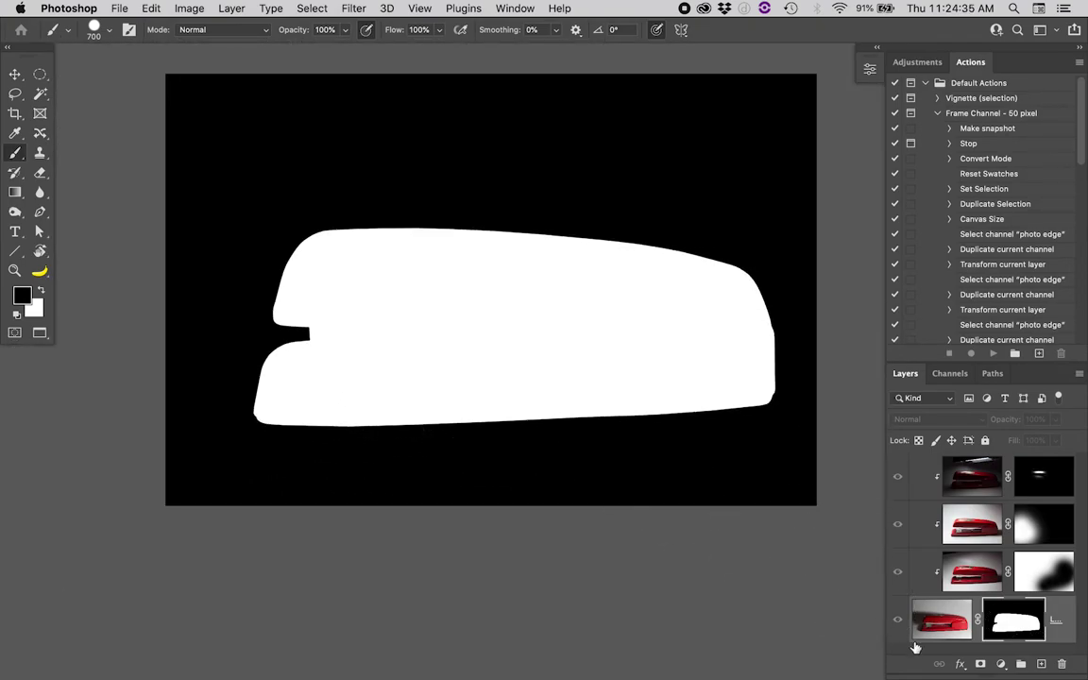
alt+click(1003, 630)
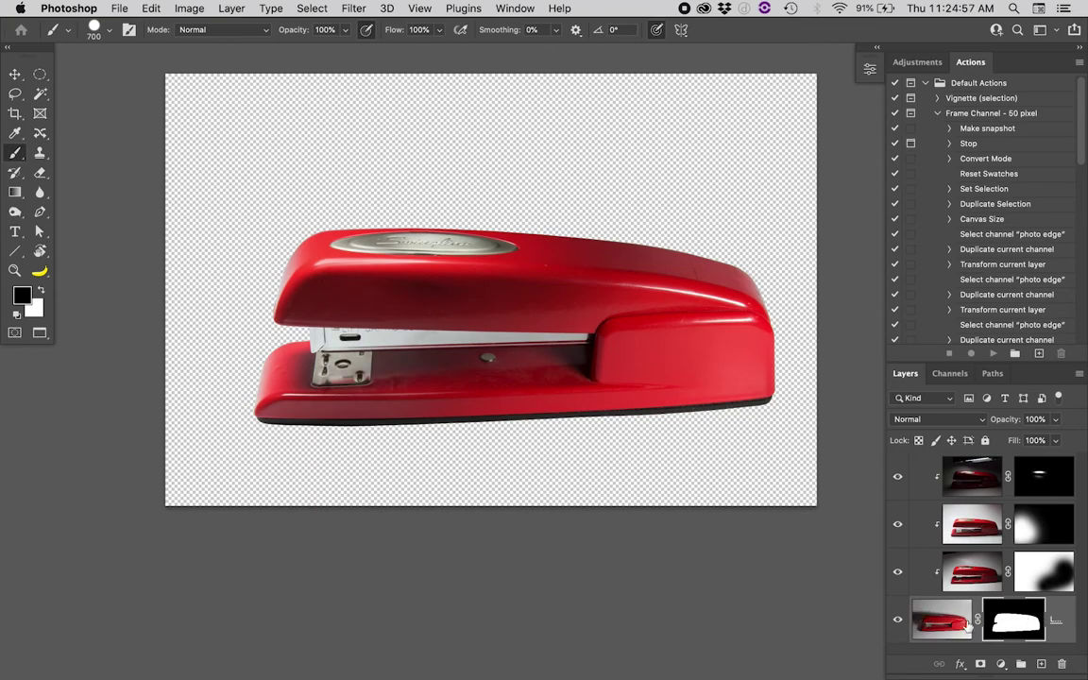
click(1041, 665)
scroll(968, 605, down, 1)
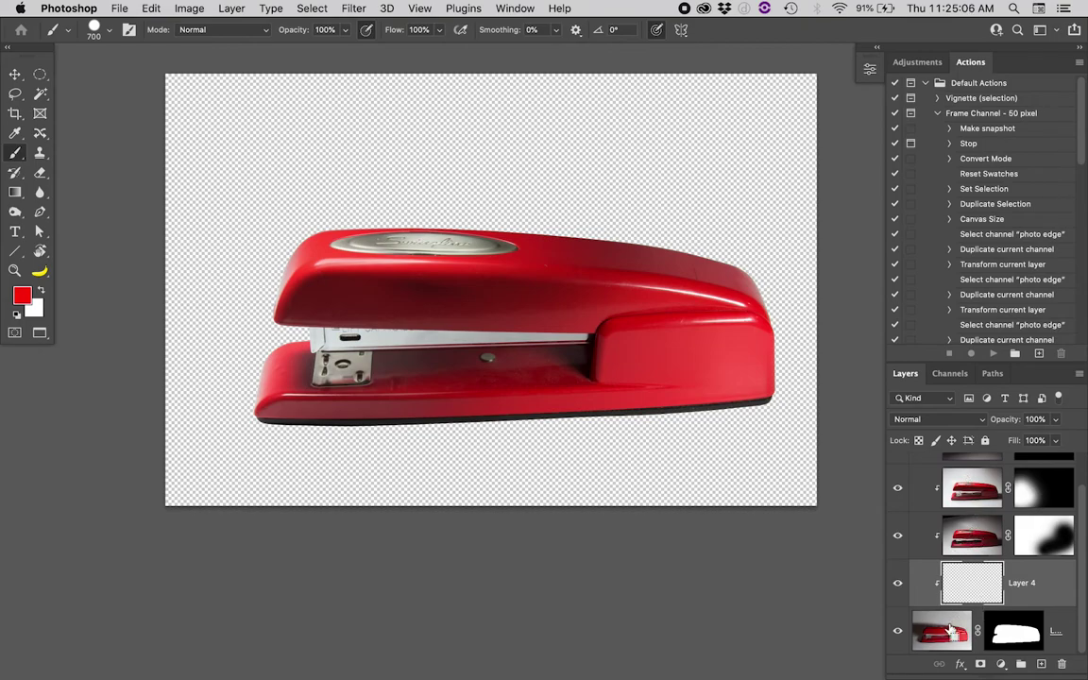
key(super+z)
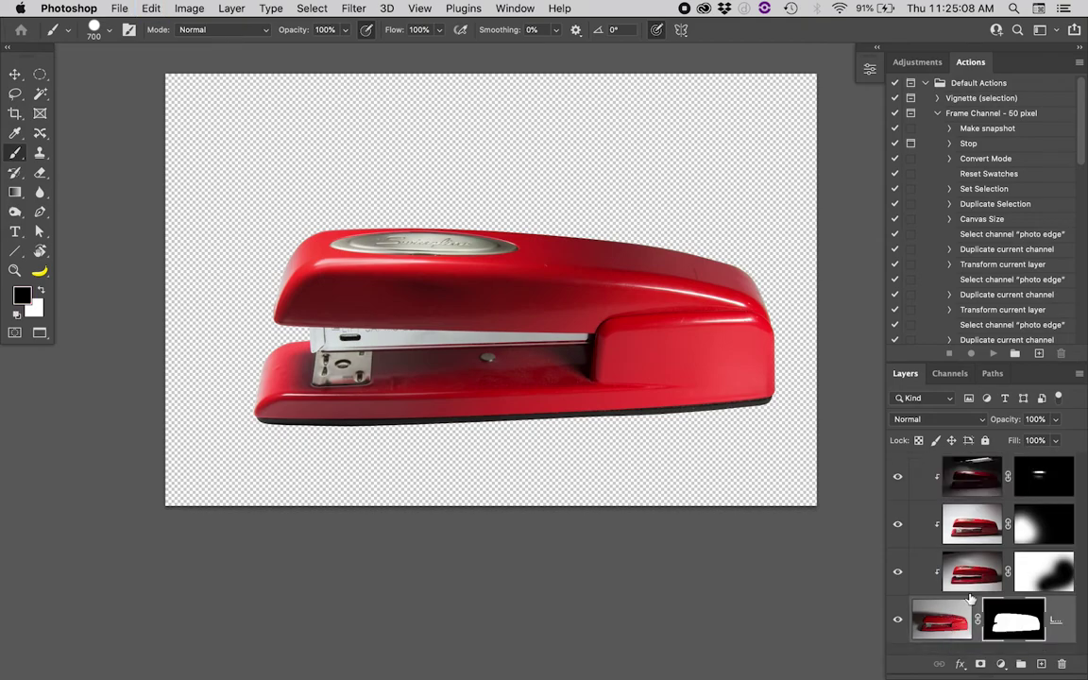
Add a new layer above the topmost stapler photo and fill it with white at 100% opacity in Normal mode.
click(977, 486)
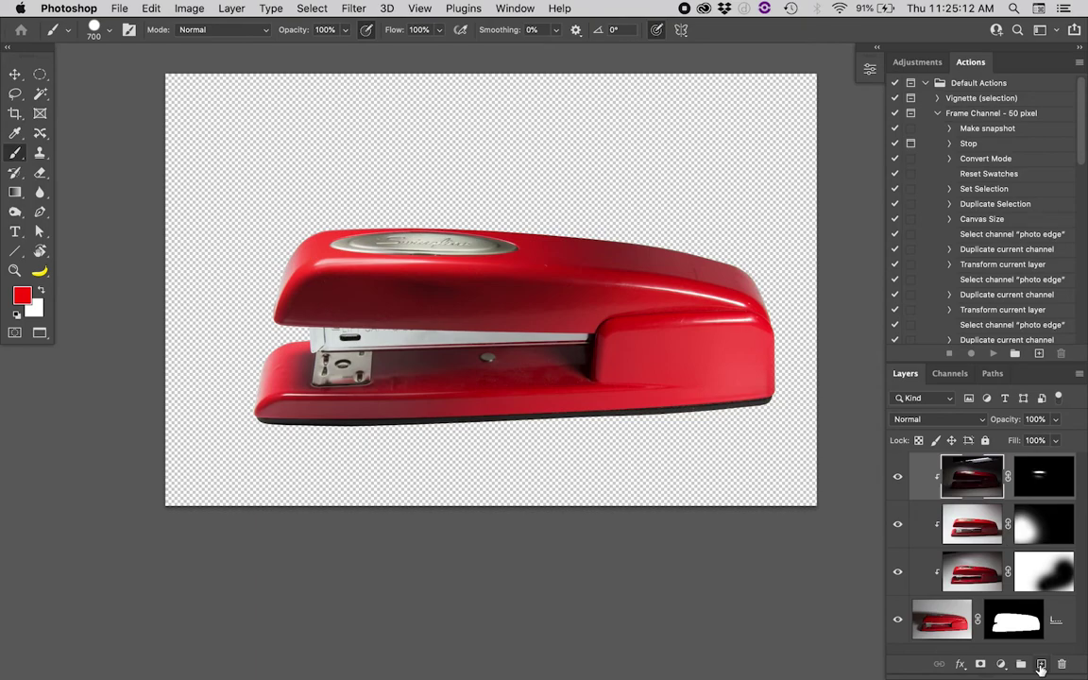
click(1040, 665)
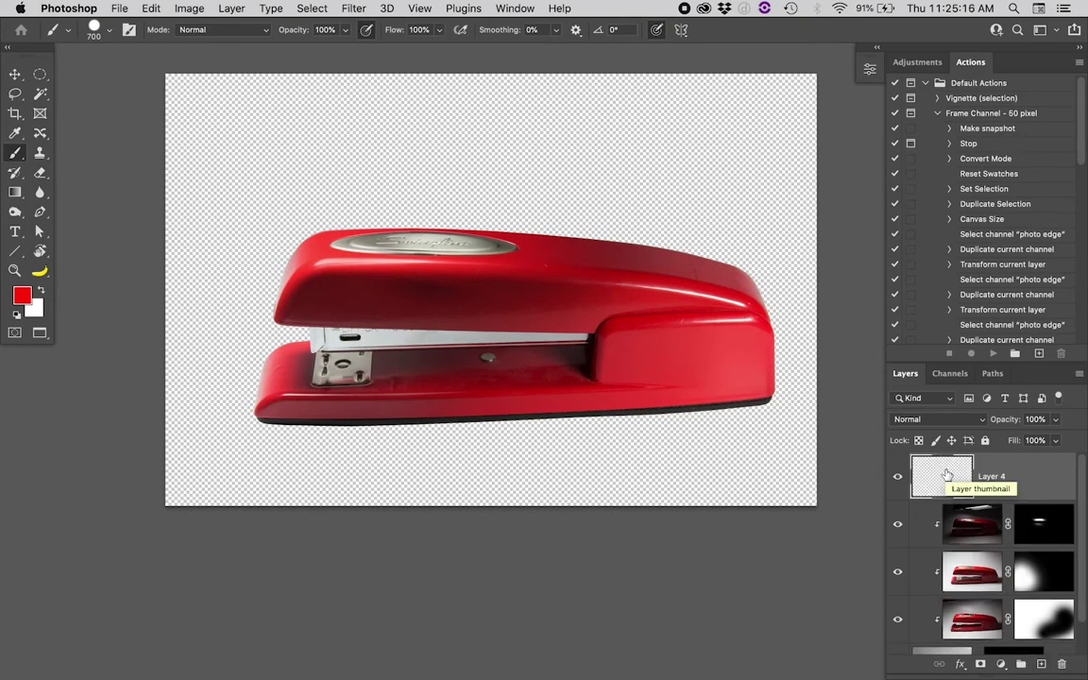
click(153, 8)
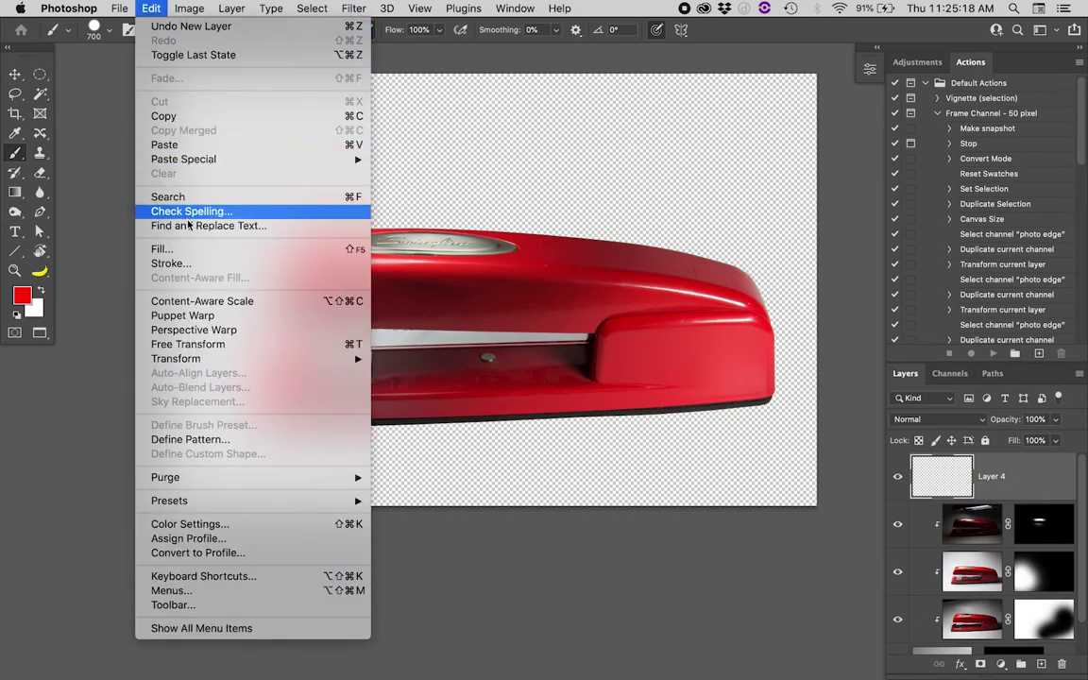
click(189, 249)
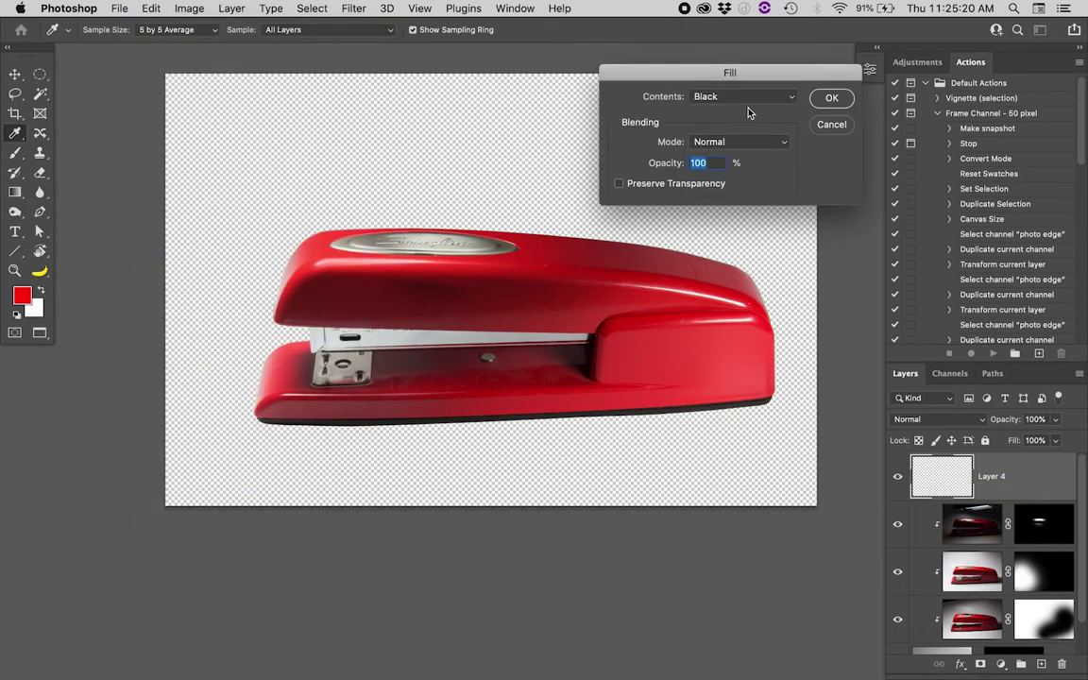
click(753, 99)
click(828, 141)
click(830, 98)
key(b)
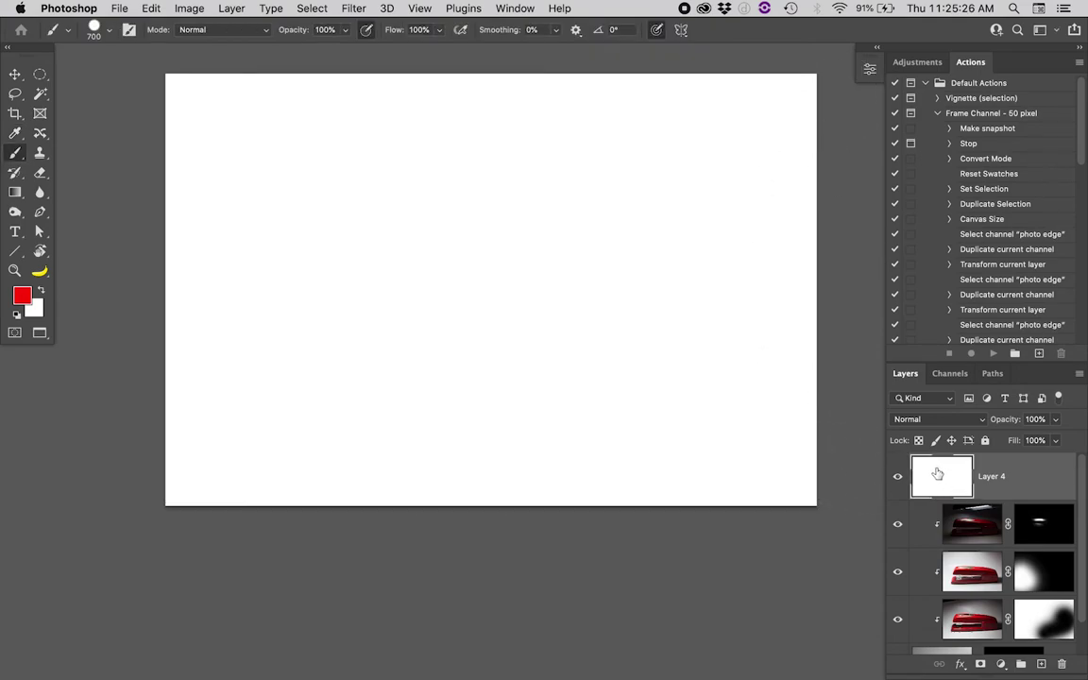
Move the white layer to the bottom of the layer stack and add a new empty layer directly above it.
drag(936, 473, 949, 642)
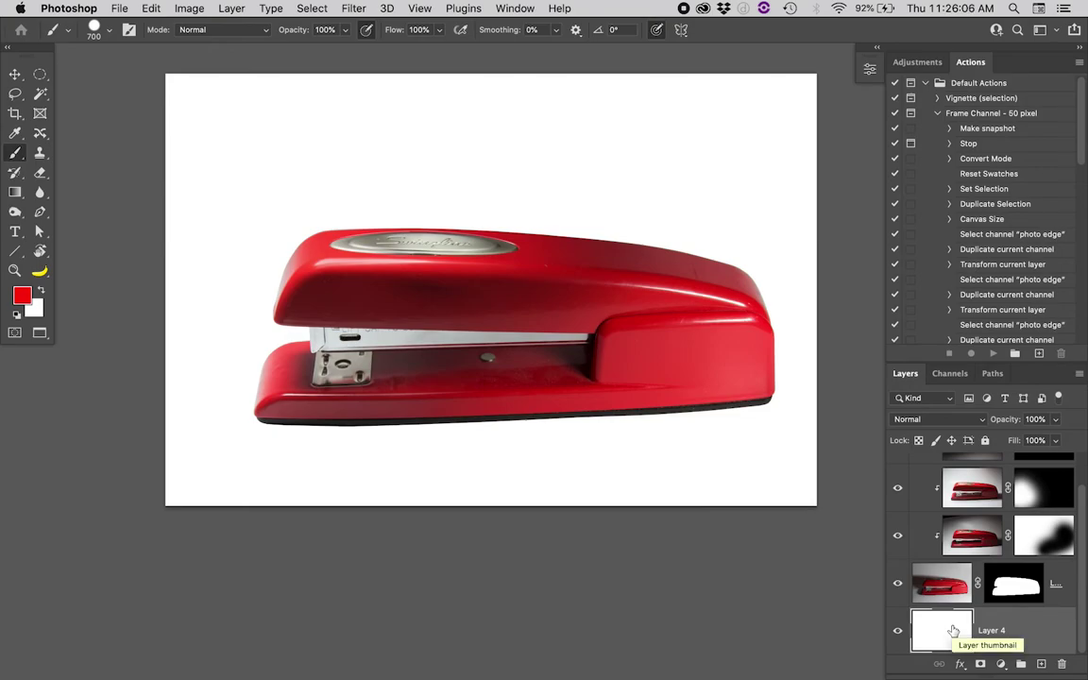
click(1040, 664)
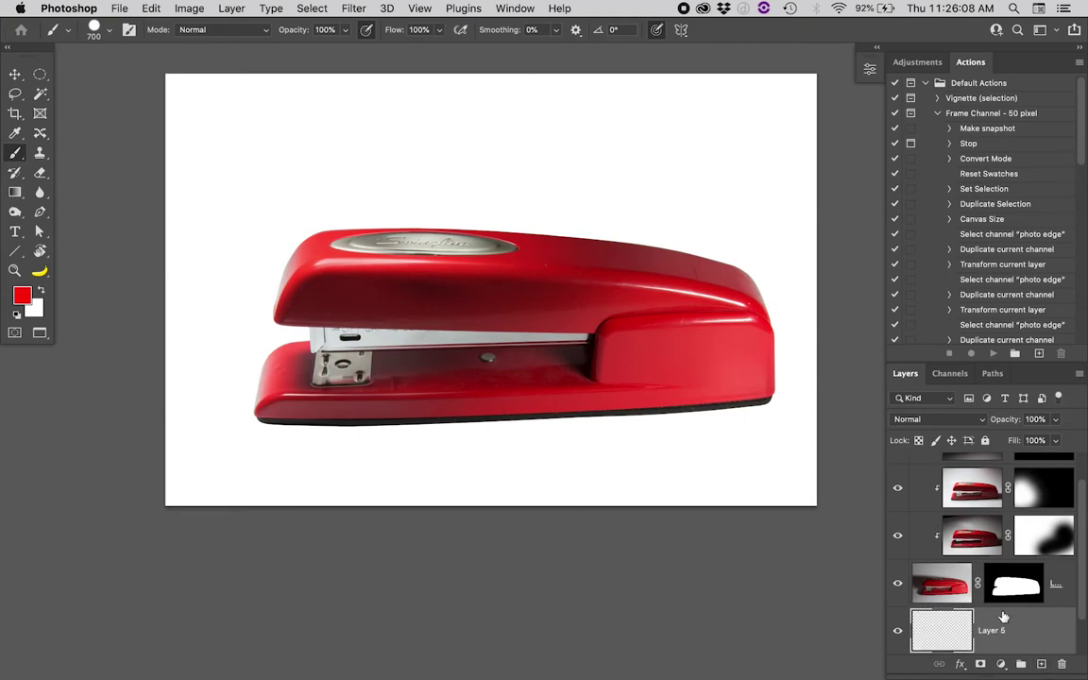
scroll(960, 619, down, 1)
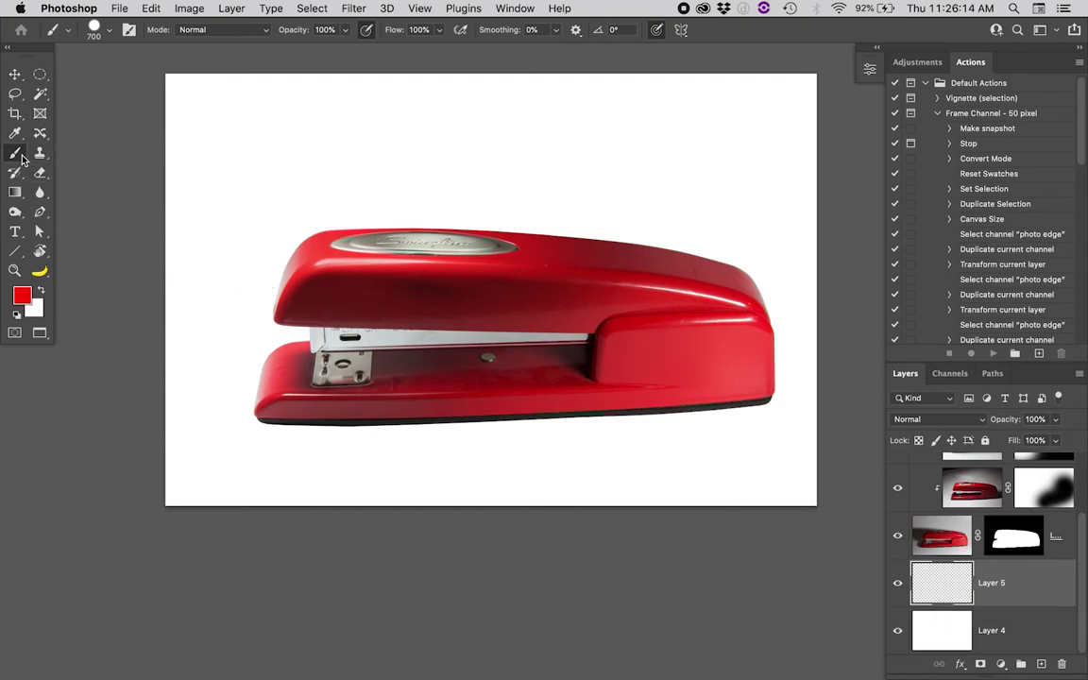
Reset the foreground to black, try a 10% opacity stroke on the background, undo it, and reduce the brush hardness to the minimum.
key(d)
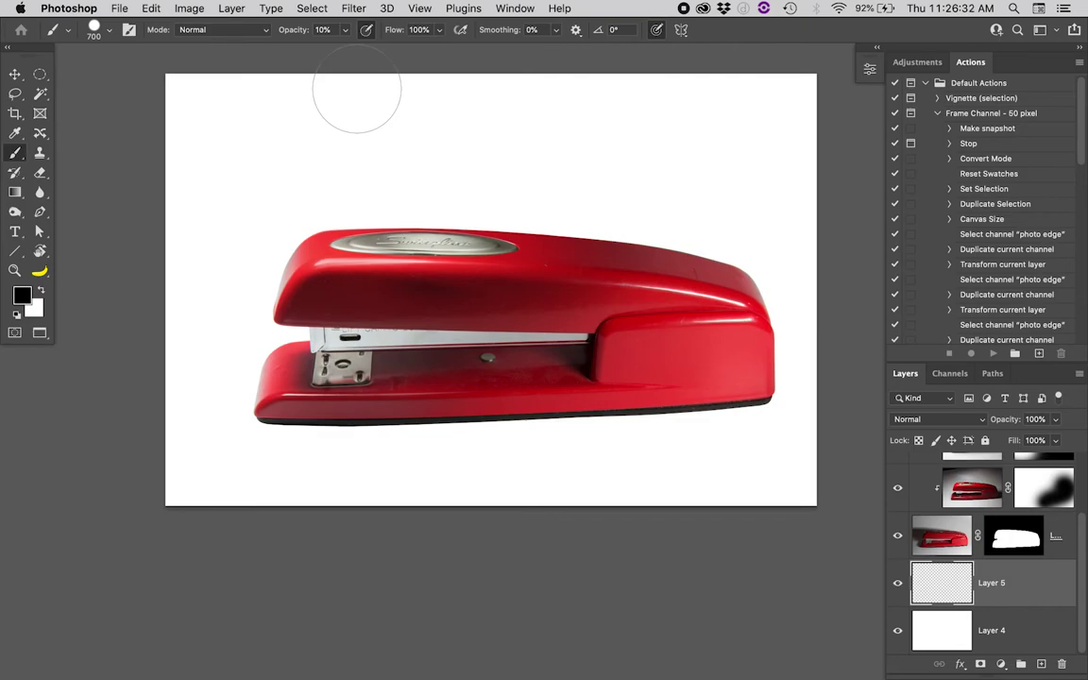
mouse_move(359, 102)
mouse_down()
mouse_move(267, 160)
mouse_move(205, 238)
mouse_up()
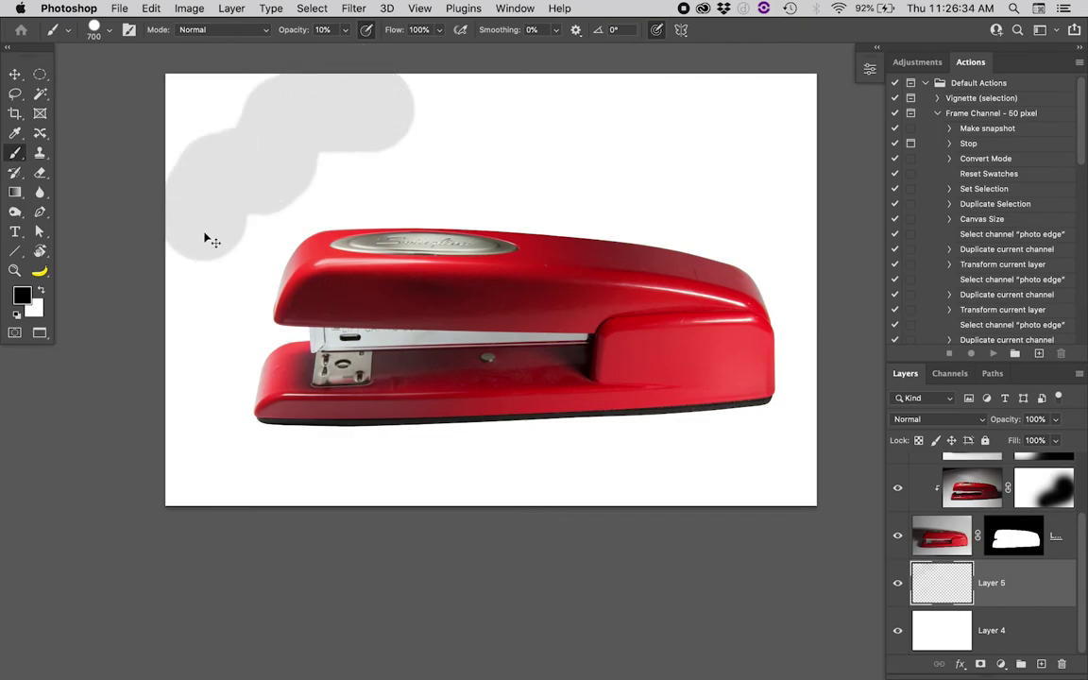
key(super+z)
right_click(256, 168)
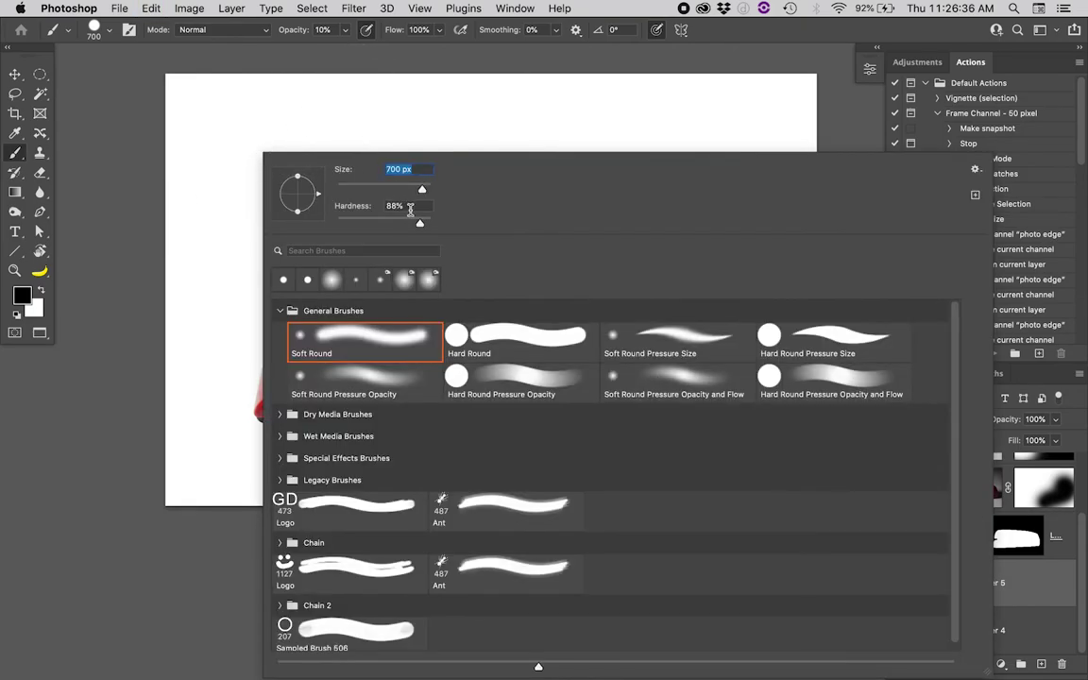
drag(416, 226, 303, 236)
key(Return)
Enlarge the soft brush to 3400 px and paint a faint black vignette along the upper edge of the background.
key(bracketright)
key(bracketright)
key(bracketright)
key(bracketright)
key(bracketright)
key(bracketright)
key(bracketright)
key(bracketright)
key(bracketright)
key(bracketright)
key(bracketright)
key(bracketright)
key(bracketright)
key(bracketright)
key(bracketright)
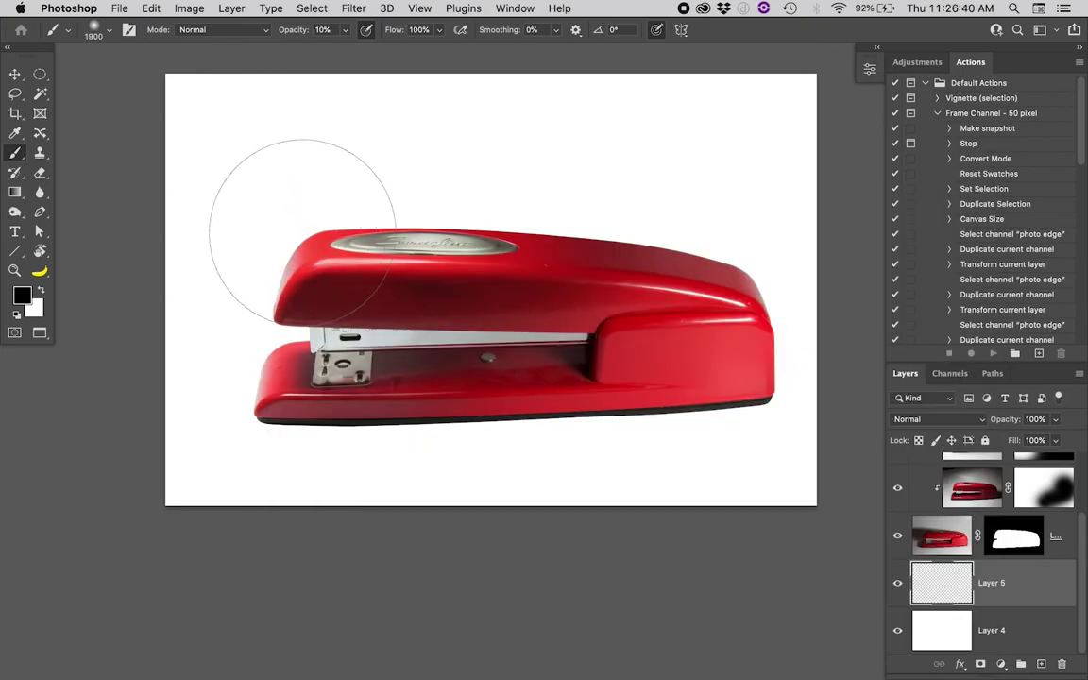
key(bracketright)
key(bracketright)
key(bracketright)
key(bracketright)
key(bracketright)
key(bracketright)
key(bracketright)
key(bracketright)
key(bracketright)
key(bracketright)
key(bracketright)
key(bracketright)
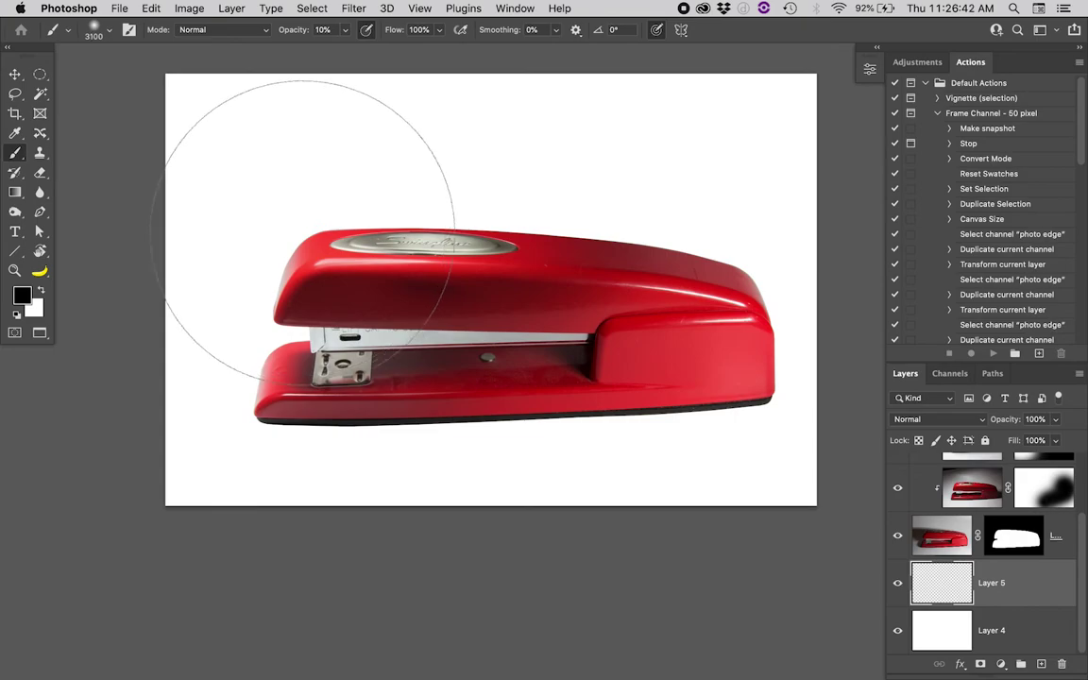
click(123, 98)
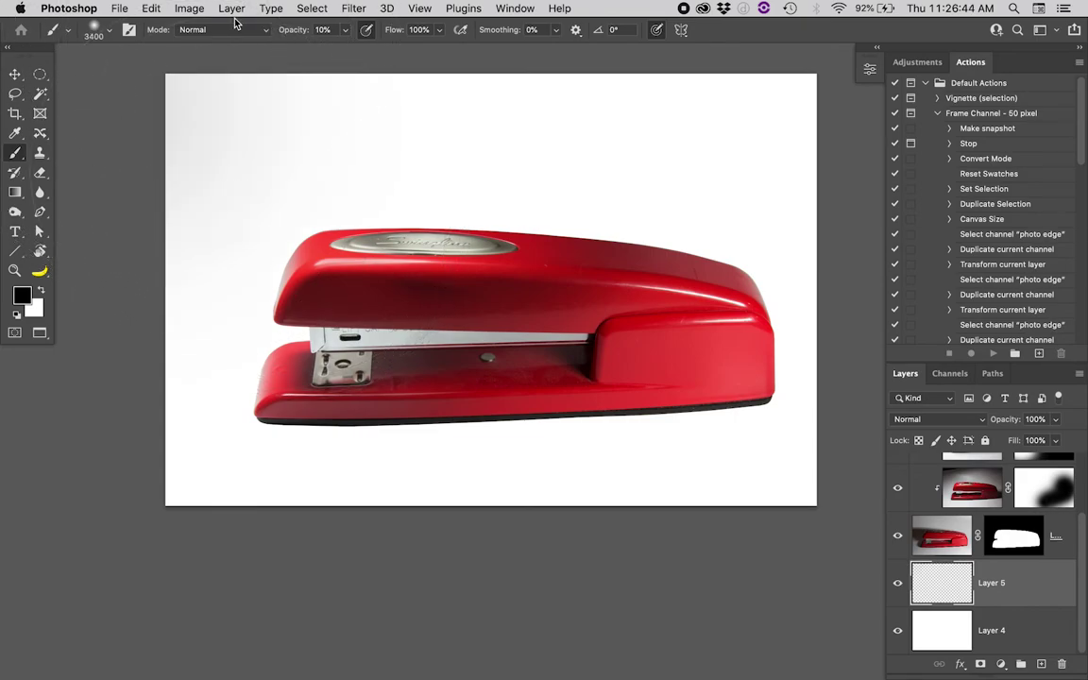
mouse_move(252, 15)
mouse_down()
mouse_move(246, 47)
mouse_move(699, 28)
mouse_move(839, 187)
mouse_up()
Reduce the brush to 3000 px and extend the vignette along the lower edge, darkening the upper edge with another pass.
key(bracketleft)
key(bracketleft)
key(bracketleft)
key(bracketleft)
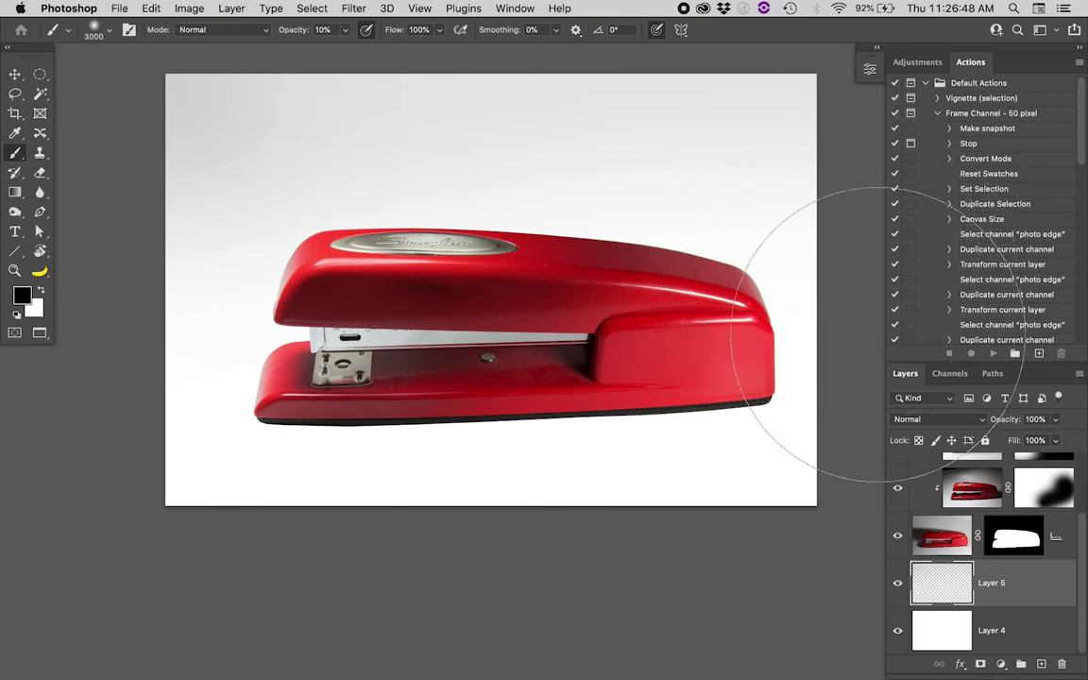
mouse_move(864, 458)
mouse_down()
mouse_move(848, 485)
mouse_move(780, 564)
mouse_move(387, 629)
mouse_move(75, 623)
mouse_up()
mouse_move(97, 133)
mouse_down()
mouse_move(303, 6)
mouse_move(828, 3)
mouse_move(790, 76)
mouse_move(805, 140)
mouse_move(904, 223)
mouse_move(921, 186)
mouse_up()
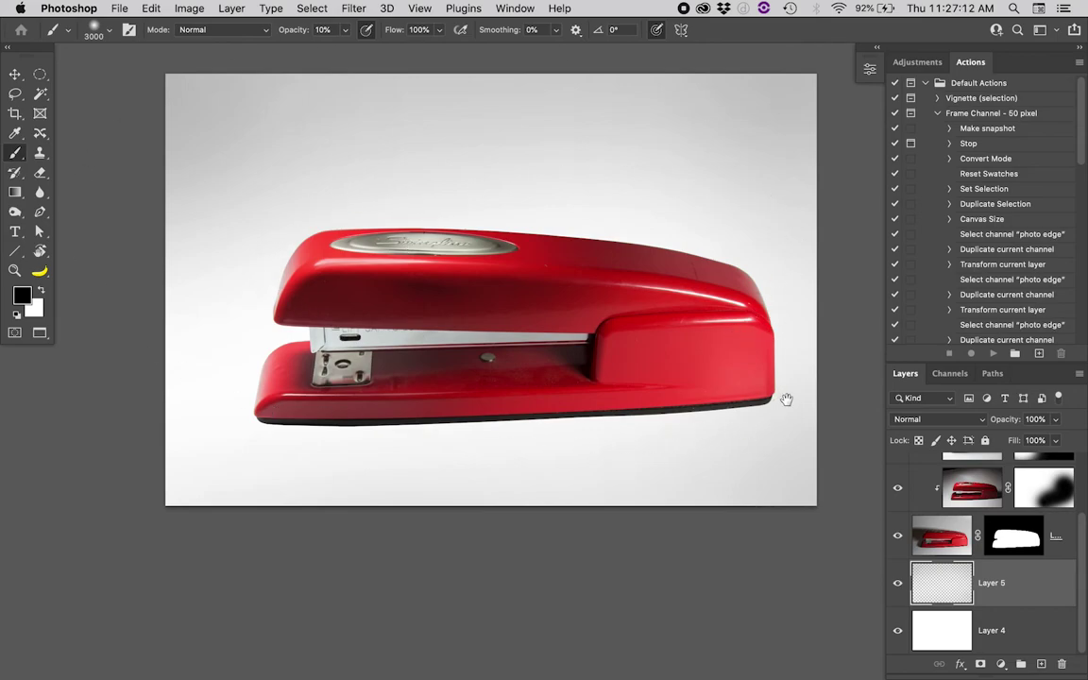
Rename the painted shading layer "Vignetting" and the white layer "White Background".
double_click(990, 582)
text(Vignetting)
key(Return)
double_click(999, 630)
text(White)
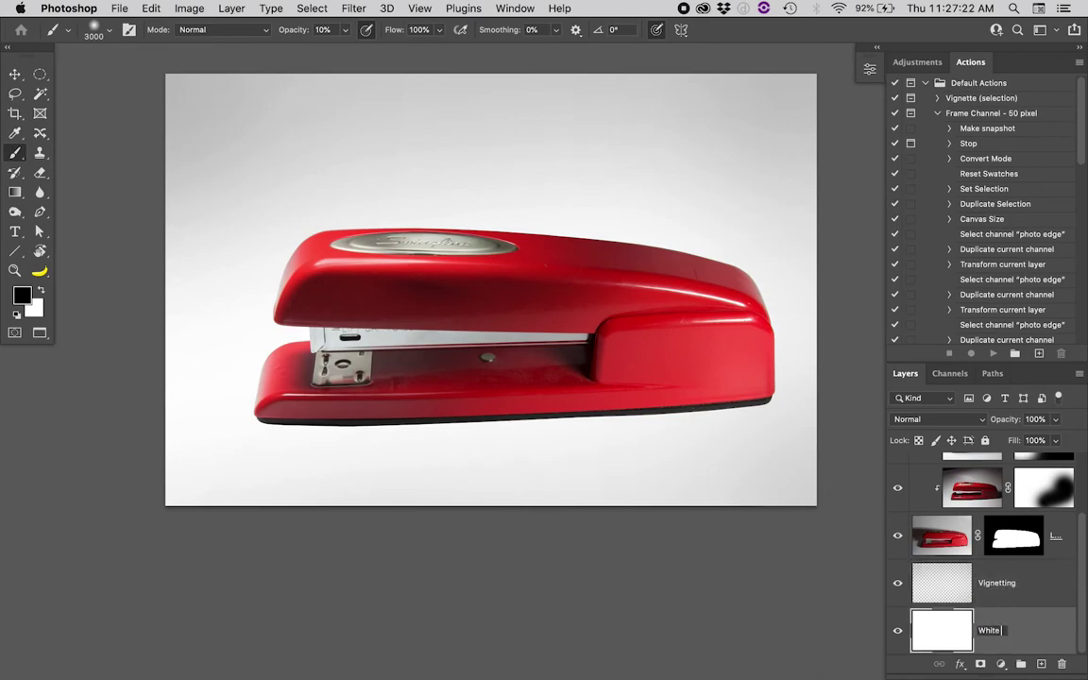
text( Background)
Add a new empty layer directly above the Vignetting layer.
click(927, 583)
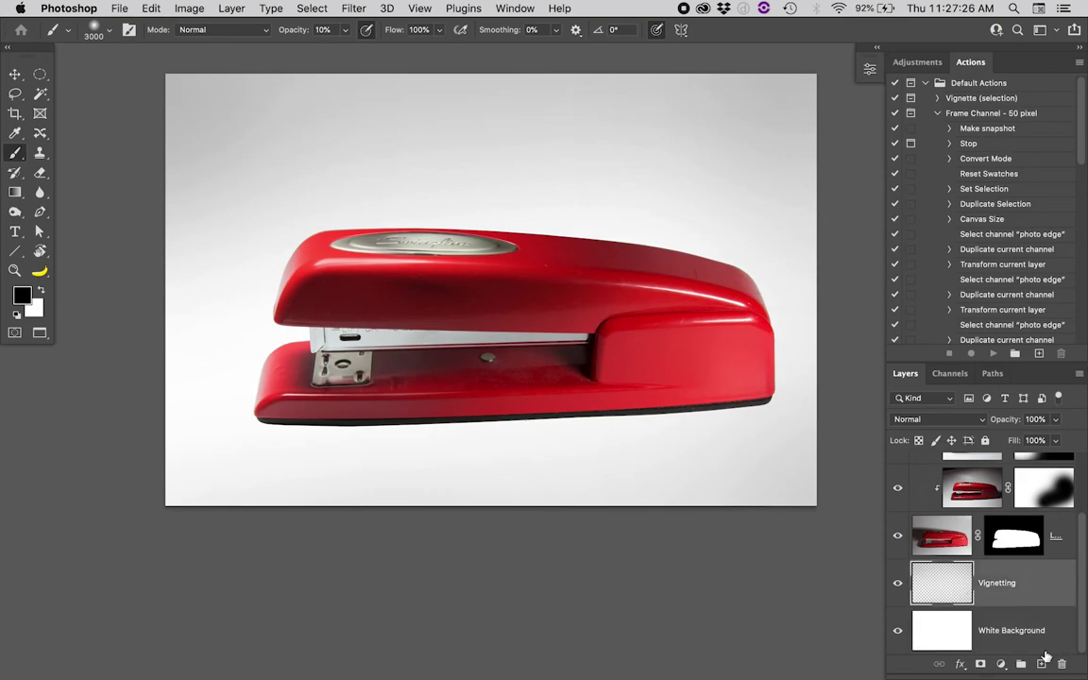
click(1042, 662)
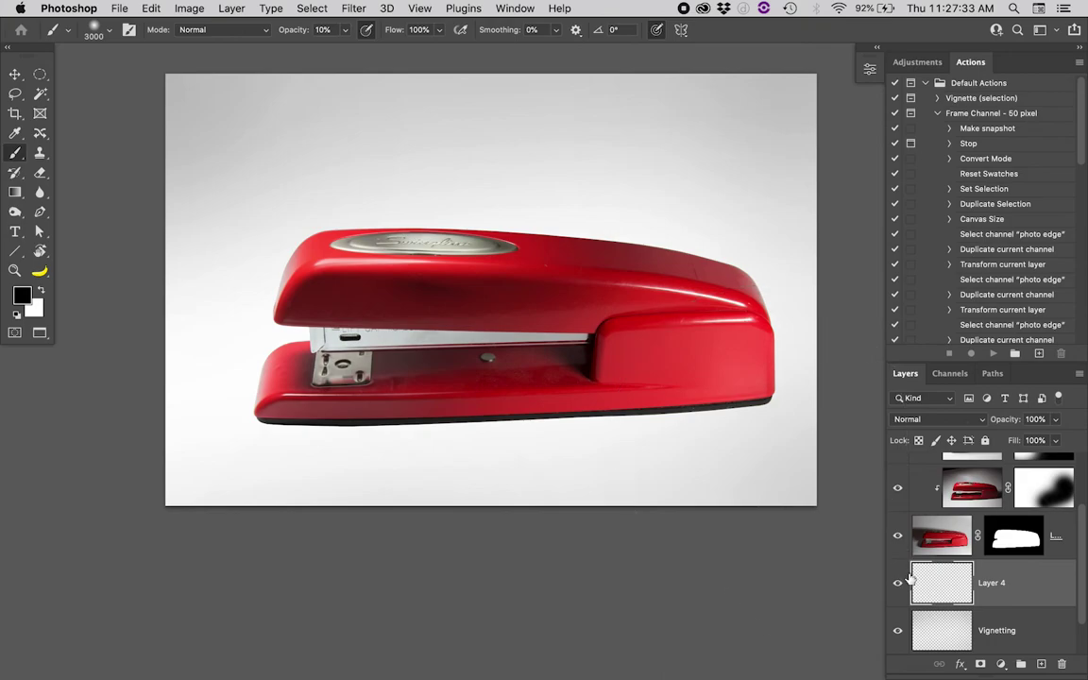
Temporarily disable the base stapler photo's mask to examine the original shadow beneath the stapler, and re-enable the mask.
shift+click(1003, 541)
super+click(449, 425)
drag(401, 429, 772, 407)
scroll(476, 412, up, 4)
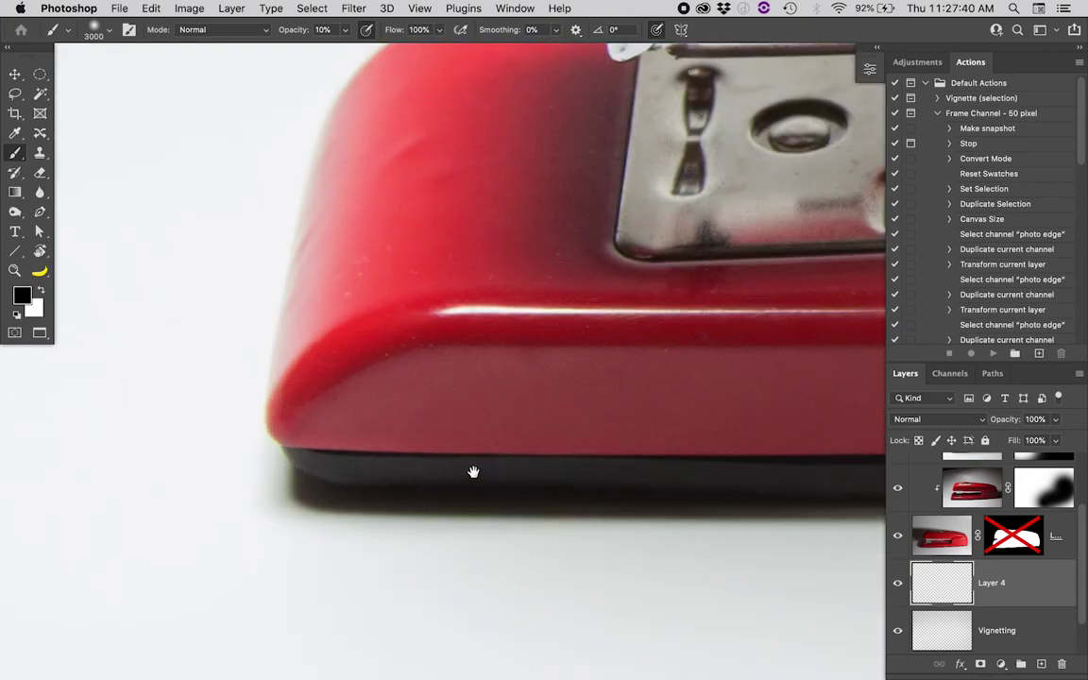
shift+click(1026, 535)
scroll(575, 476, down, 8)
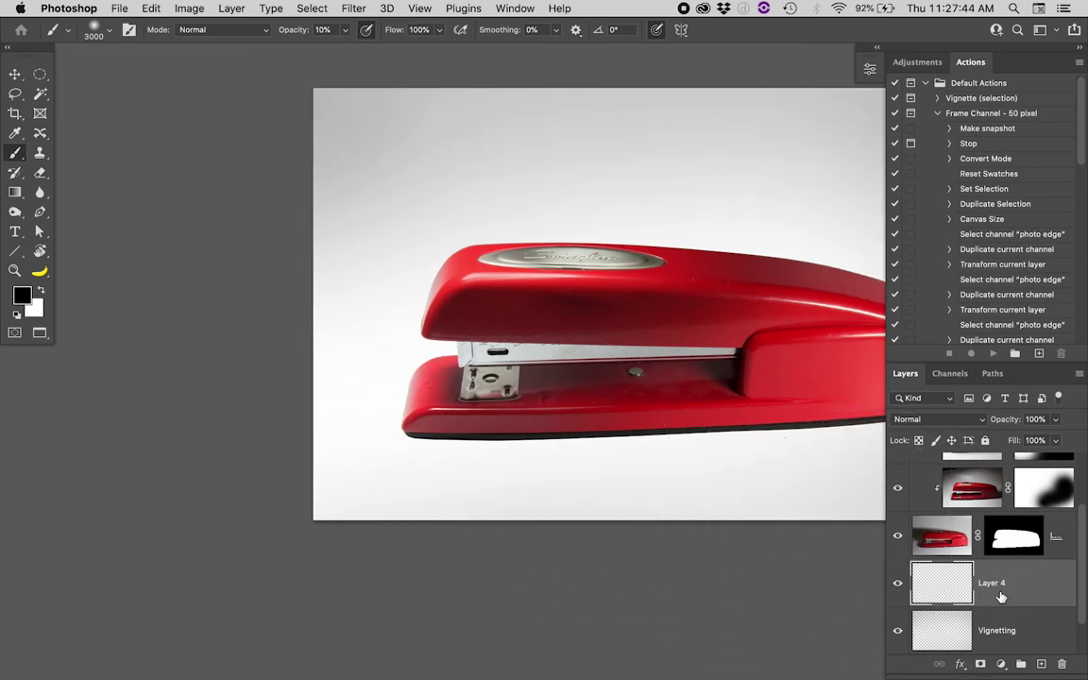
Rename the new empty layer "Contact Shadow layer".
double_click(997, 584)
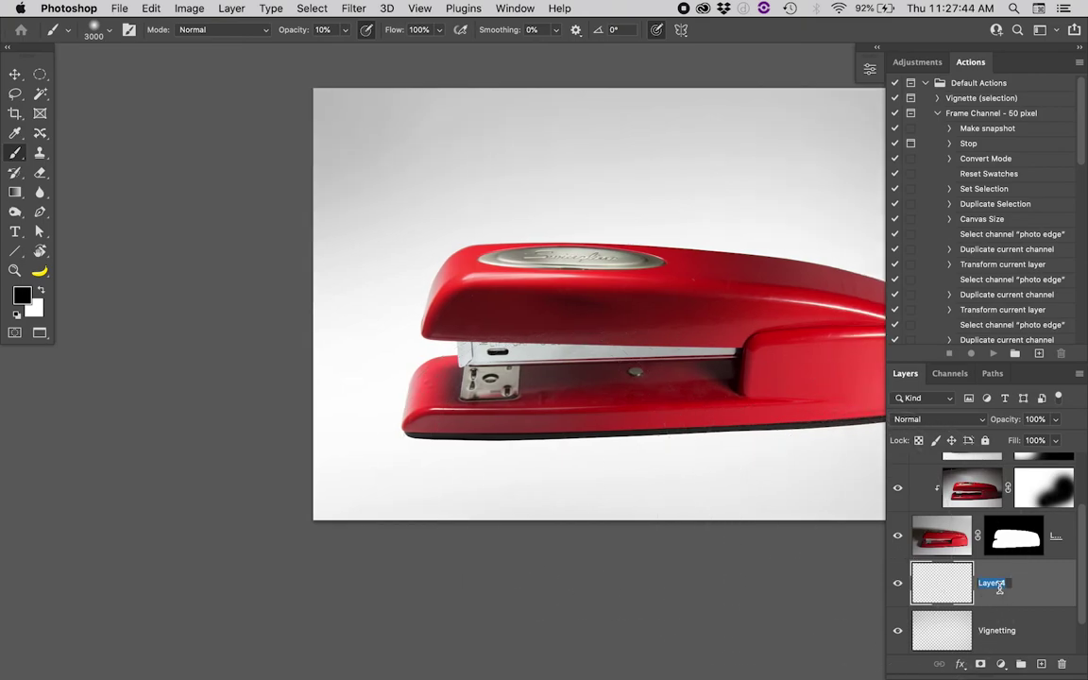
text(C)
click(928, 587)
Reduce the brush size to 200 px and set its opacity to 20% for painting the contact shadow.
key(bracketleft)
key(bracketleft)
key(bracketleft)
key(bracketleft)
key(bracketleft)
key(bracketleft)
key(bracketleft)
key(bracketleft)
key(bracketleft)
key(bracketleft)
key(bracketleft)
key(bracketleft)
key(bracketleft)
key(bracketleft)
key(bracketleft)
key(bracketleft)
key(bracketleft)
key(bracketleft)
key(bracketleft)
key(bracketleft)
key(bracketleft)
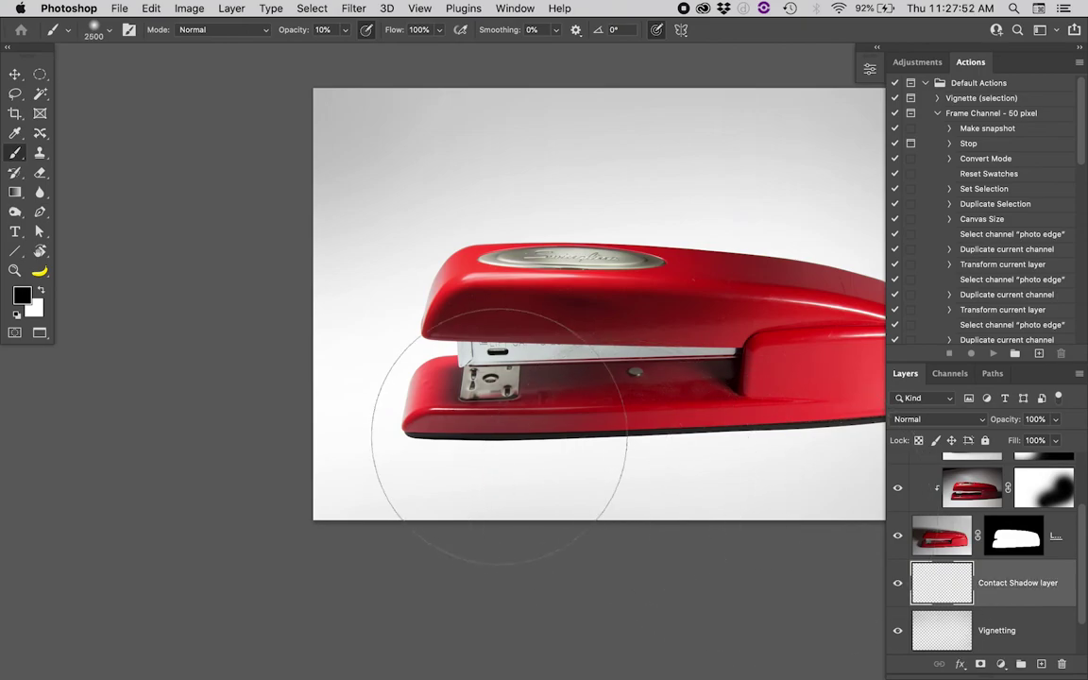
key(bracketleft)
key(bracketleft)
key(bracketleft)
key(bracketleft)
key(bracketleft)
key(bracketleft)
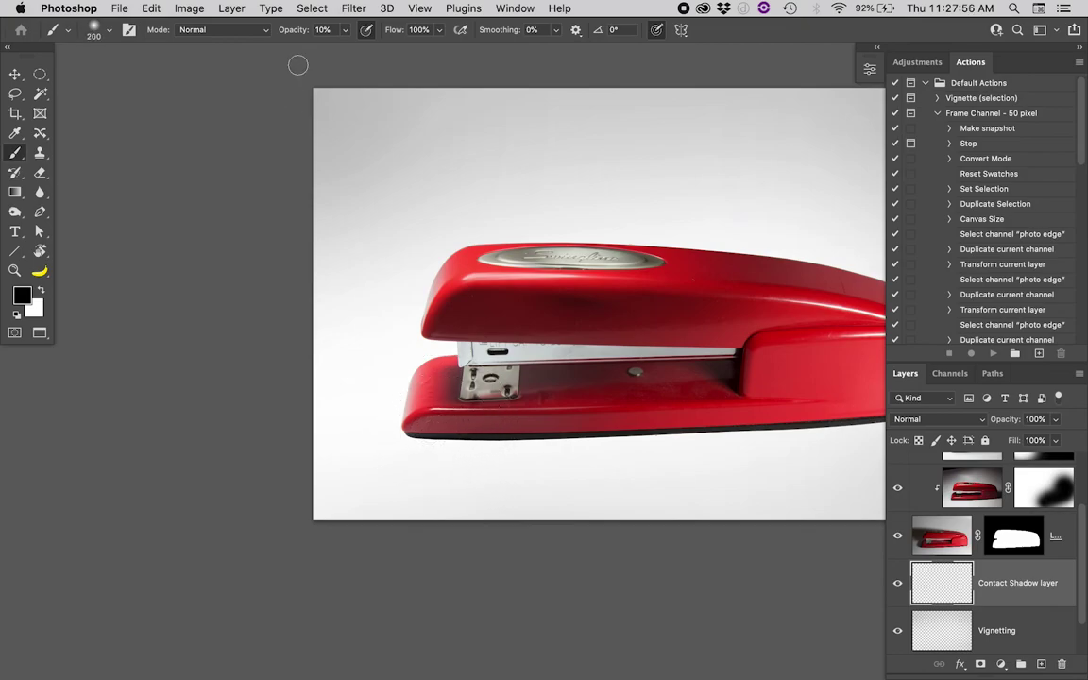
key(2)
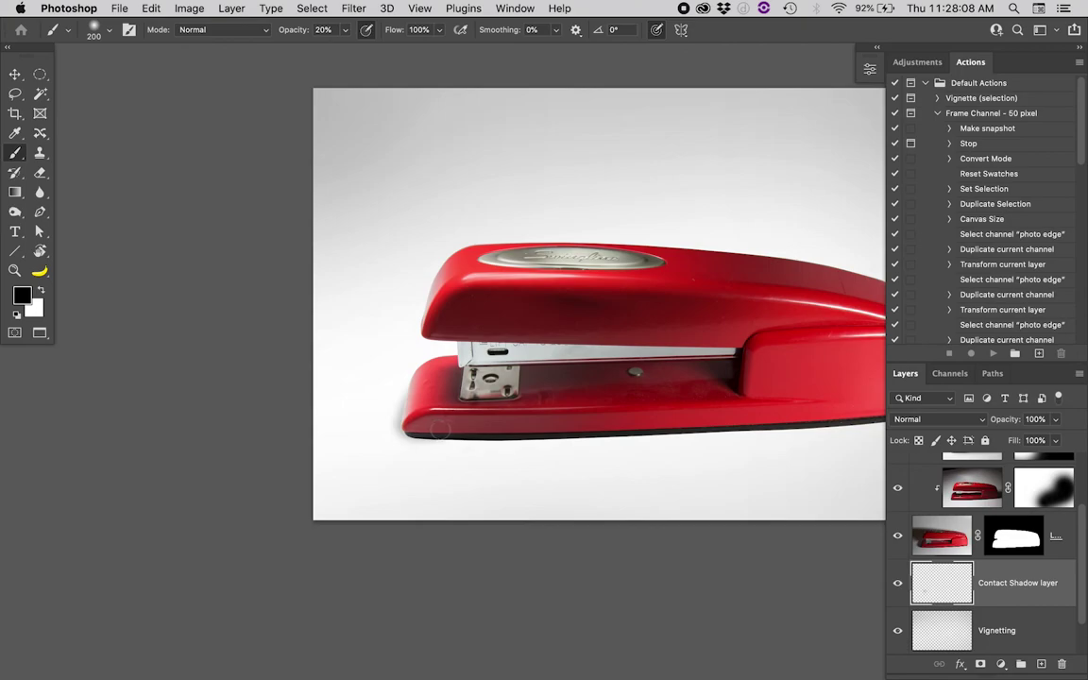
Paint a thin black shadow along the stapler's bottom edge on the Contact Shadow layer with a 175 px brush at 20% opacity.
drag(368, 429, 494, 431)
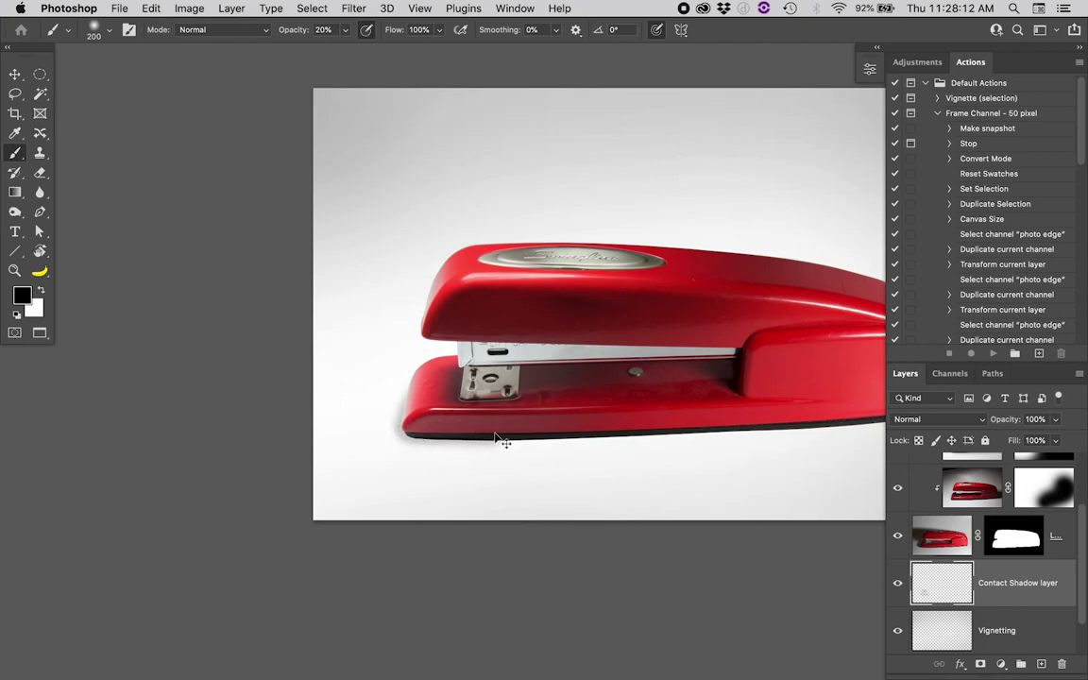
key(super+z)
super+click(437, 438)
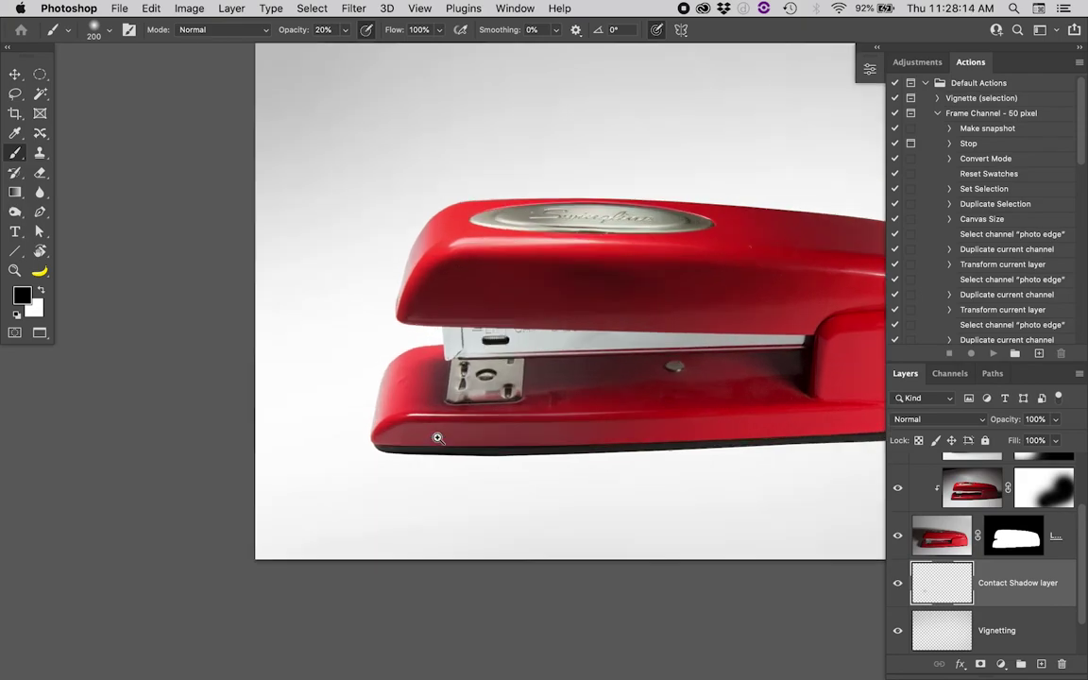
key(bracketleft)
drag(371, 444, 506, 454)
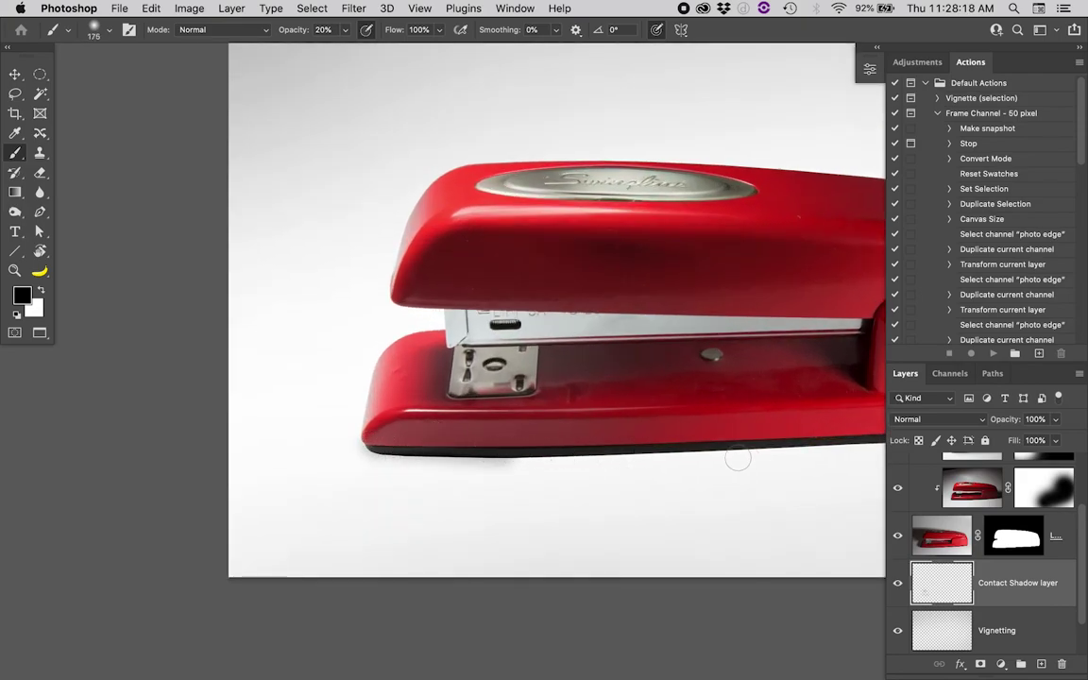
shift+click(784, 444)
drag(786, 442, 609, 436)
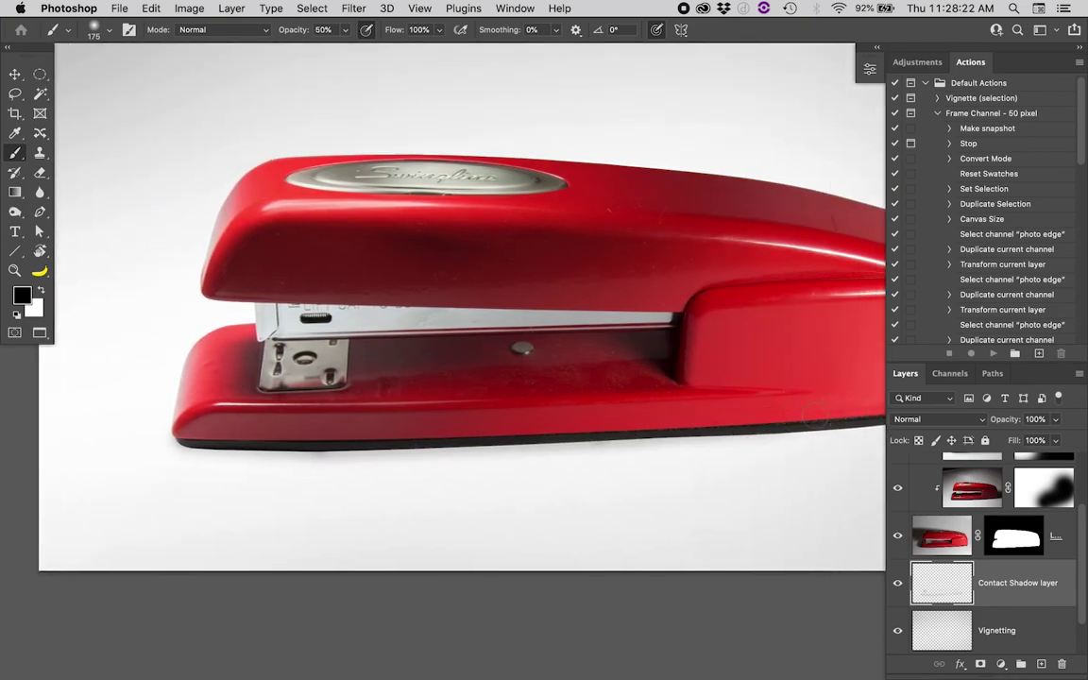
Darken the contact shadow along the stapler's base from front to rear with straight brush strokes at 50% opacity.
mouse_move(184, 436)
mouse_down()
mouse_move(439, 448)
mouse_move(421, 411)
mouse_up()
key(super+z)
click(196, 437)
shift+click(834, 422)
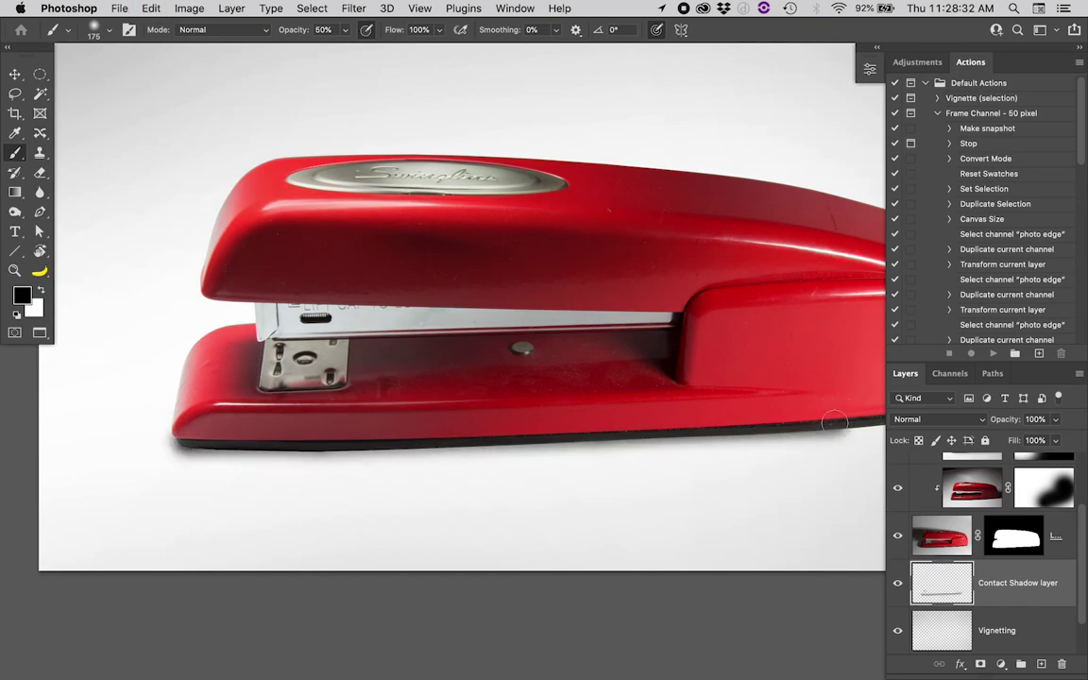
drag(834, 422, 629, 401)
shift+click(755, 390)
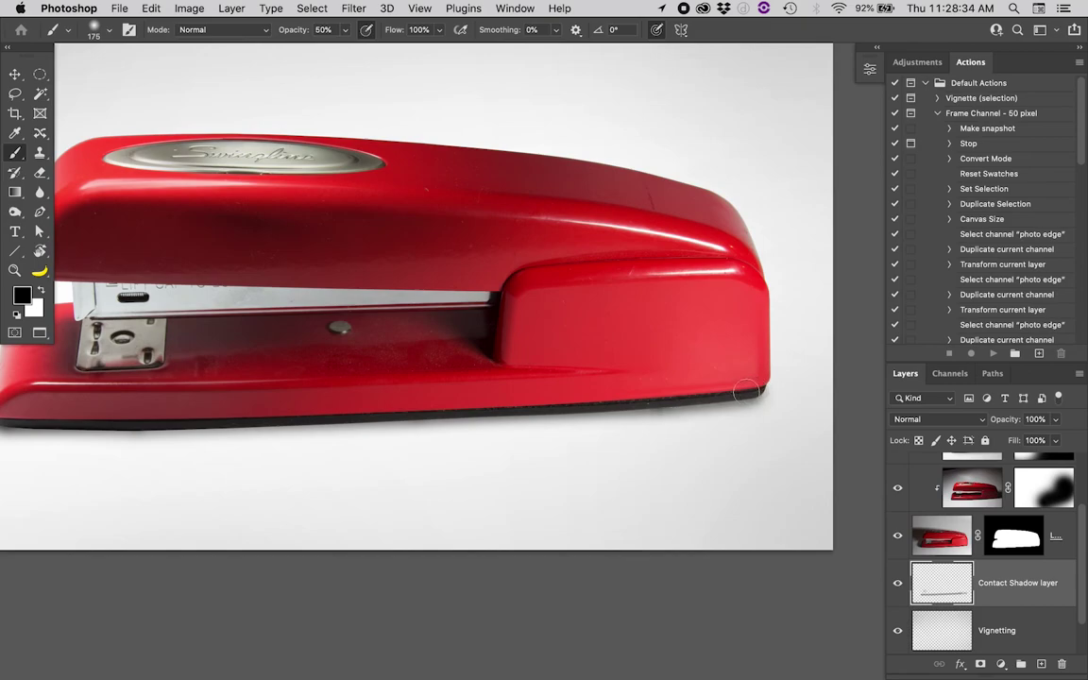
mouse_move(586, 404)
mouse_down()
mouse_move(354, 404)
mouse_move(406, 408)
mouse_move(507, 382)
mouse_up()
scroll(507, 382, left, 5)
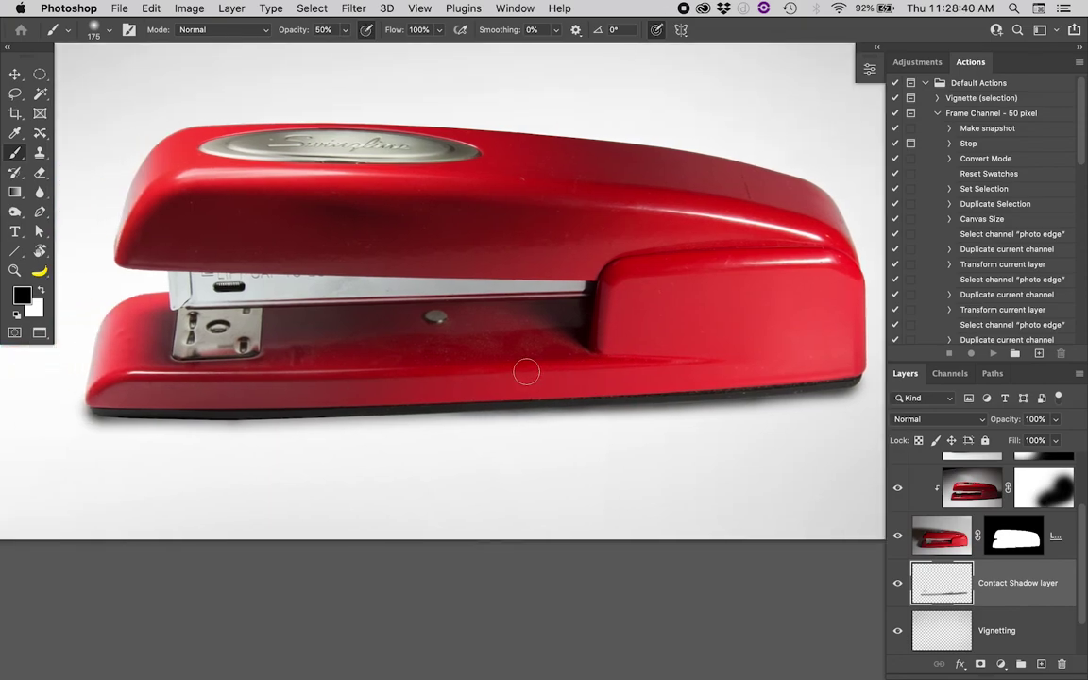
drag(523, 397, 189, 404)
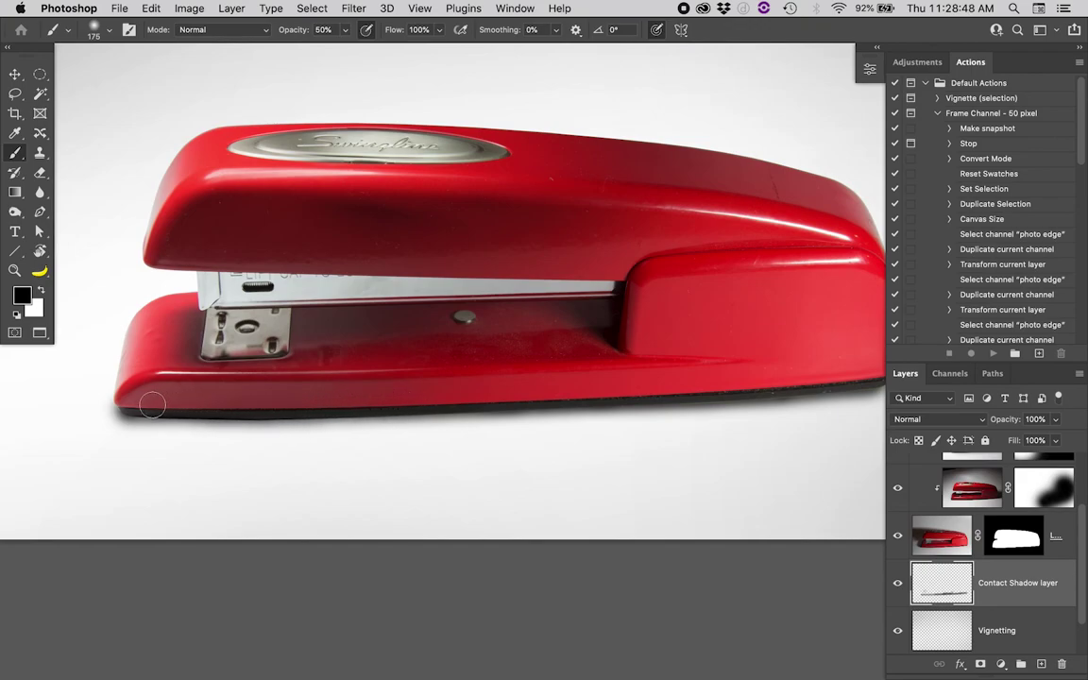
key(super+minus)
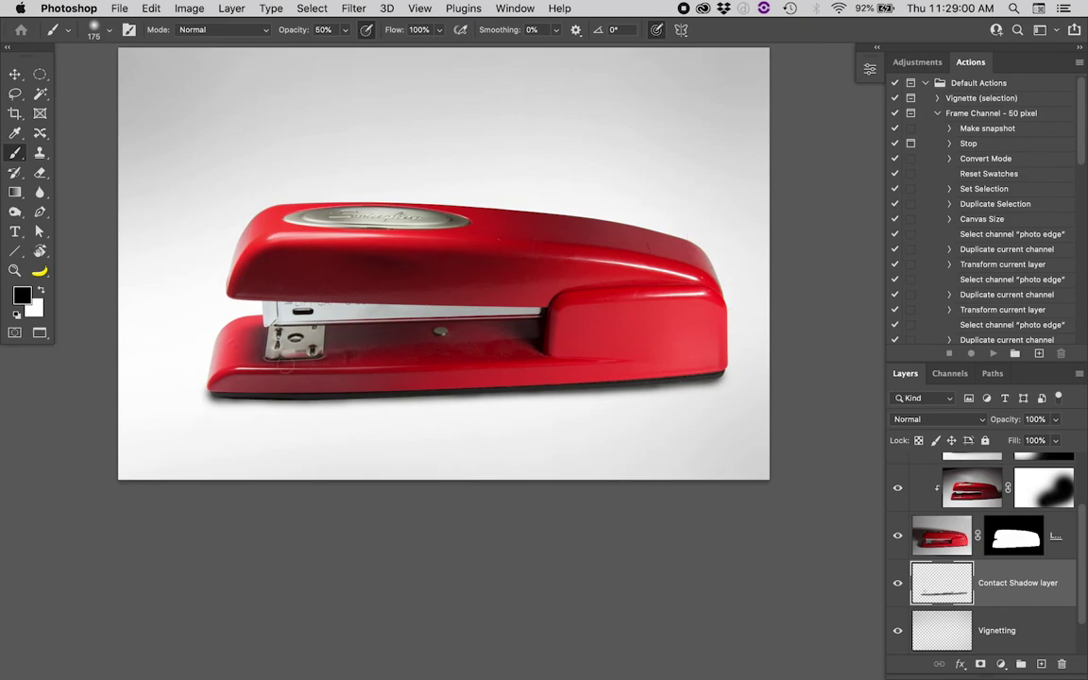
Add a new layer above the Contact Shadow layer and name it "Ambient Shadow".
click(1041, 664)
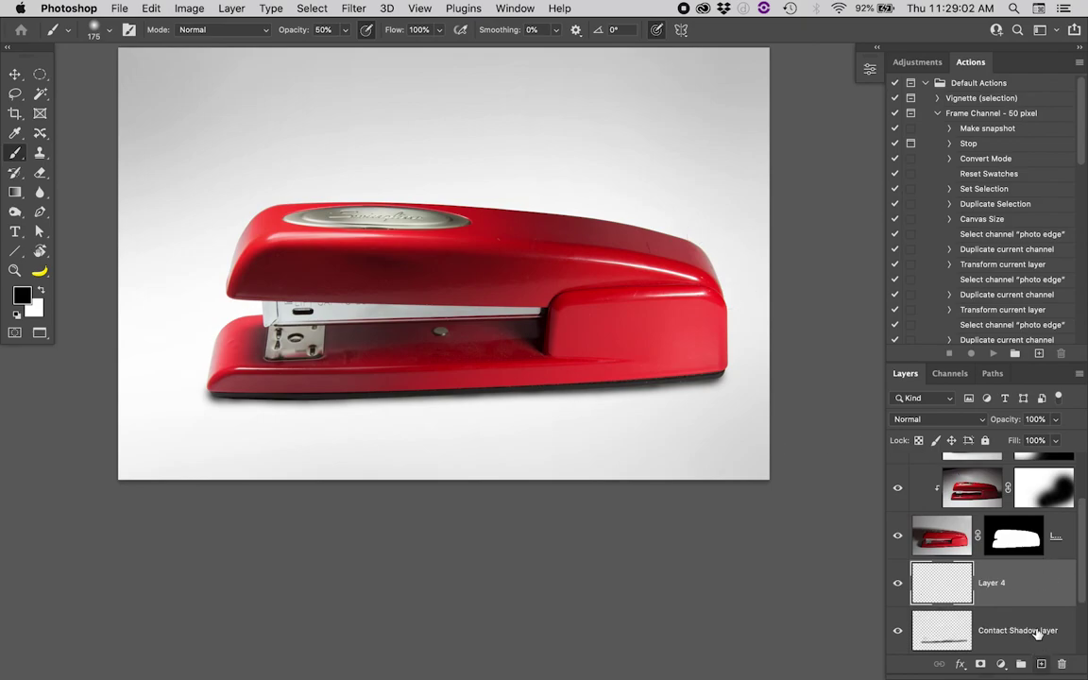
double_click(996, 584)
text(Ambient Shadow)
key(Return)
Paint a broad, faint shadow beneath the whole stapler on the Ambient Shadow layer using an 1100 px brush at 5% opacity.
key(bracketright)
key(bracketright)
key(bracketright)
key(bracketright)
key(bracketright)
key(bracketright)
key(bracketright)
key(bracketright)
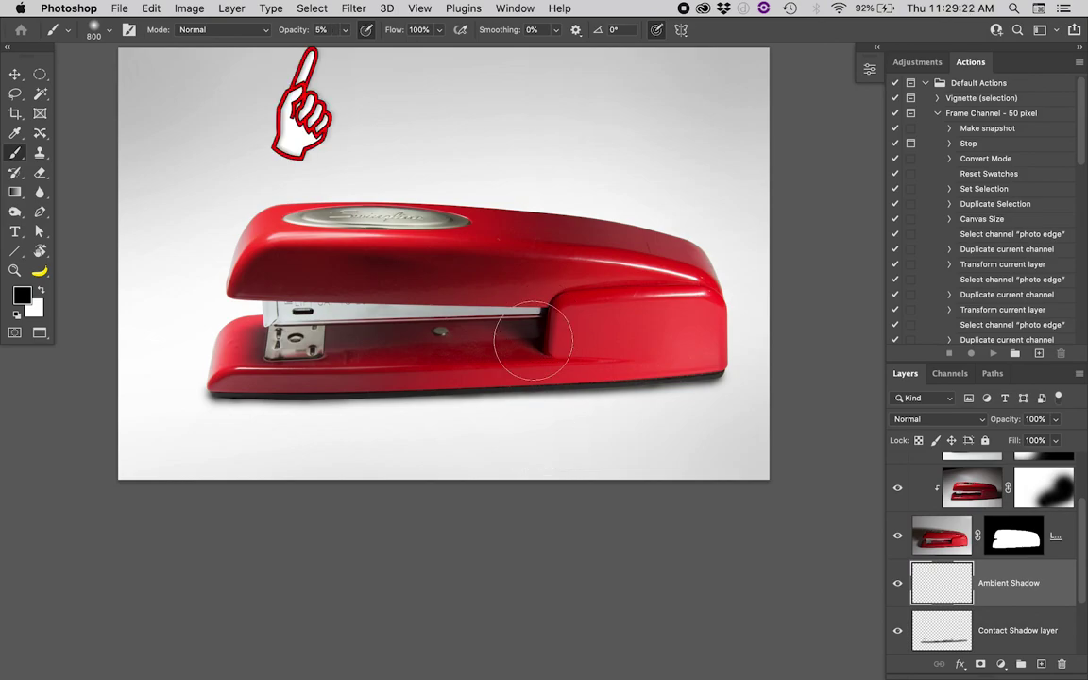
key(bracketright)
key(bracketright)
key(bracketright)
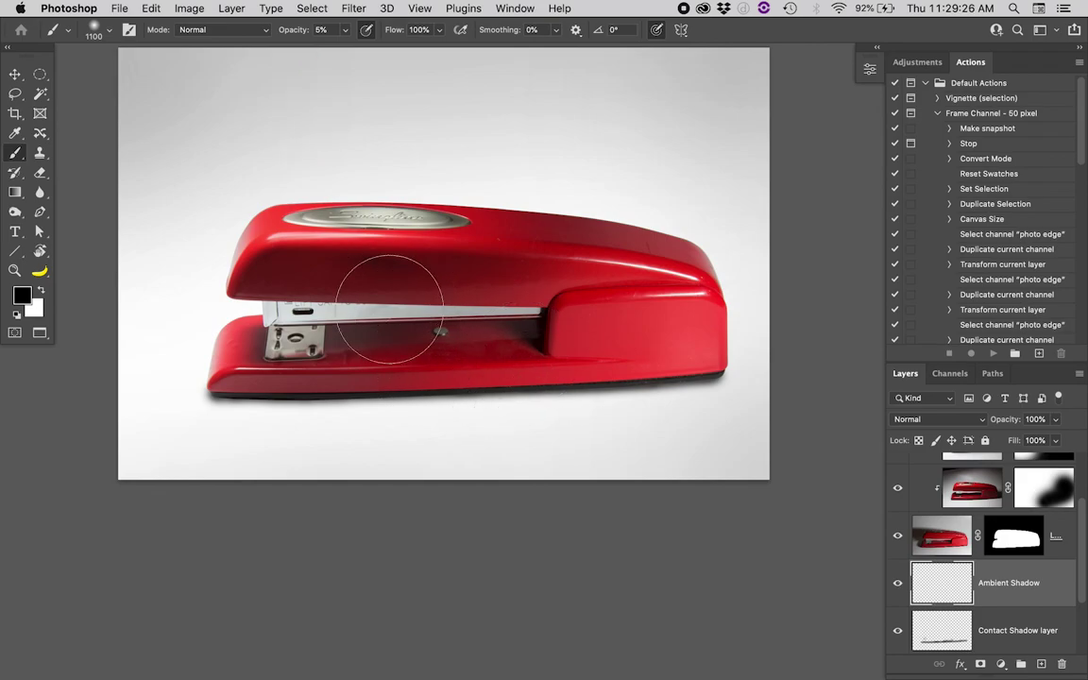
mouse_move(191, 381)
mouse_down()
mouse_move(450, 383)
mouse_move(607, 369)
mouse_move(745, 400)
mouse_up()
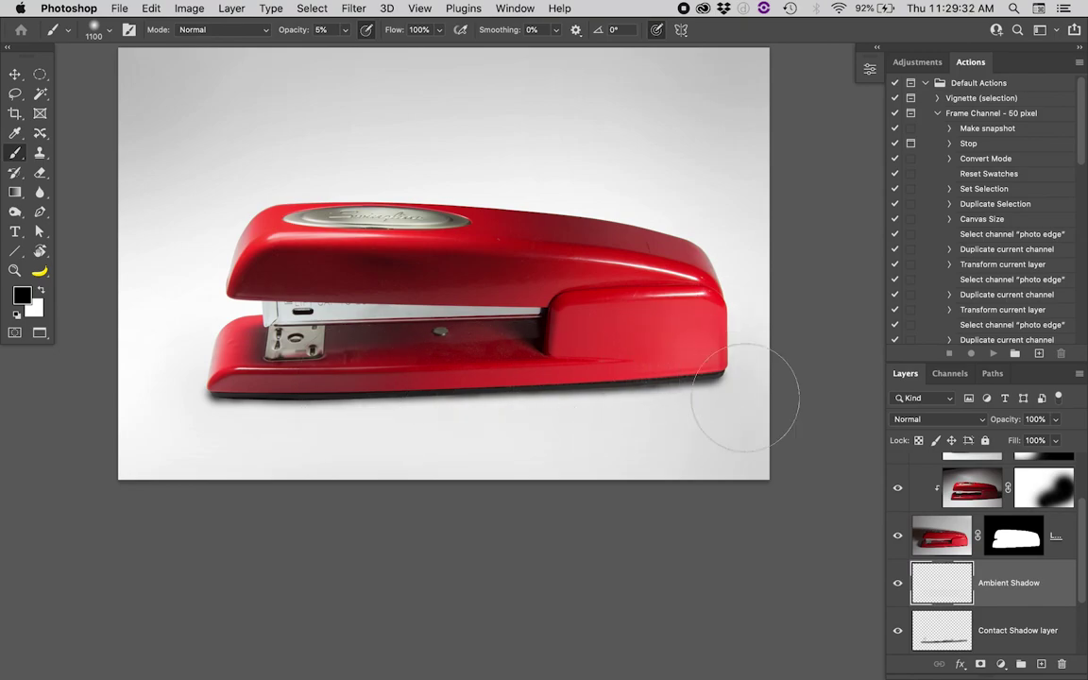
Compare the image with and without the Ambient Shadow layer, and add another faint stroke along the stapler's base.
click(898, 584)
click(898, 584)
click(898, 584)
click(898, 584)
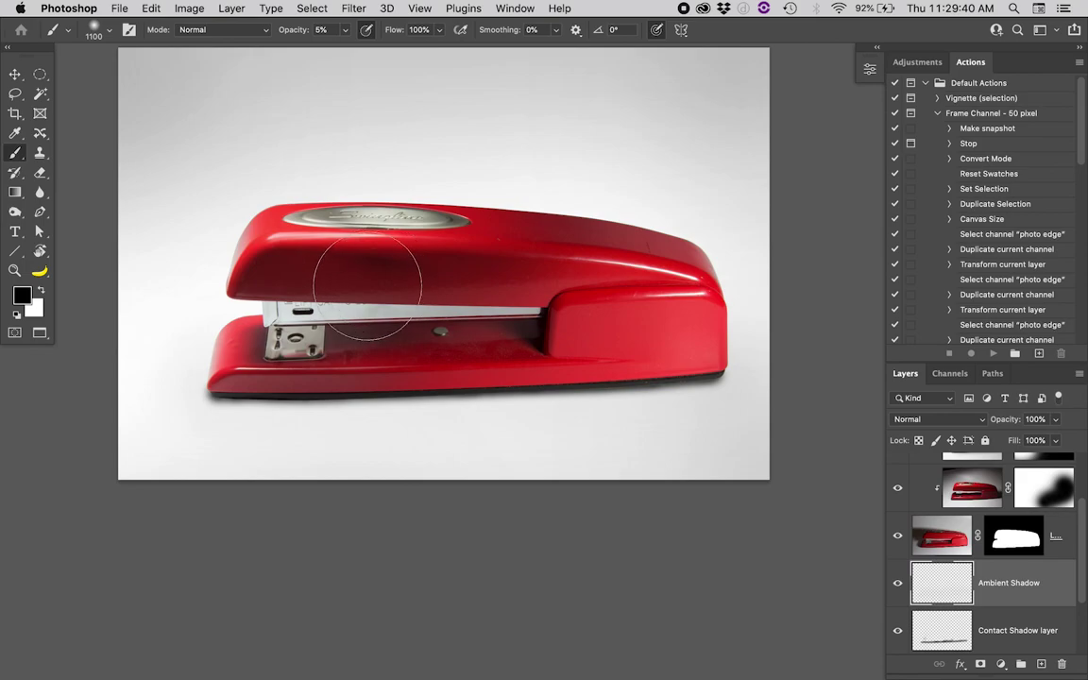
drag(230, 374, 589, 364)
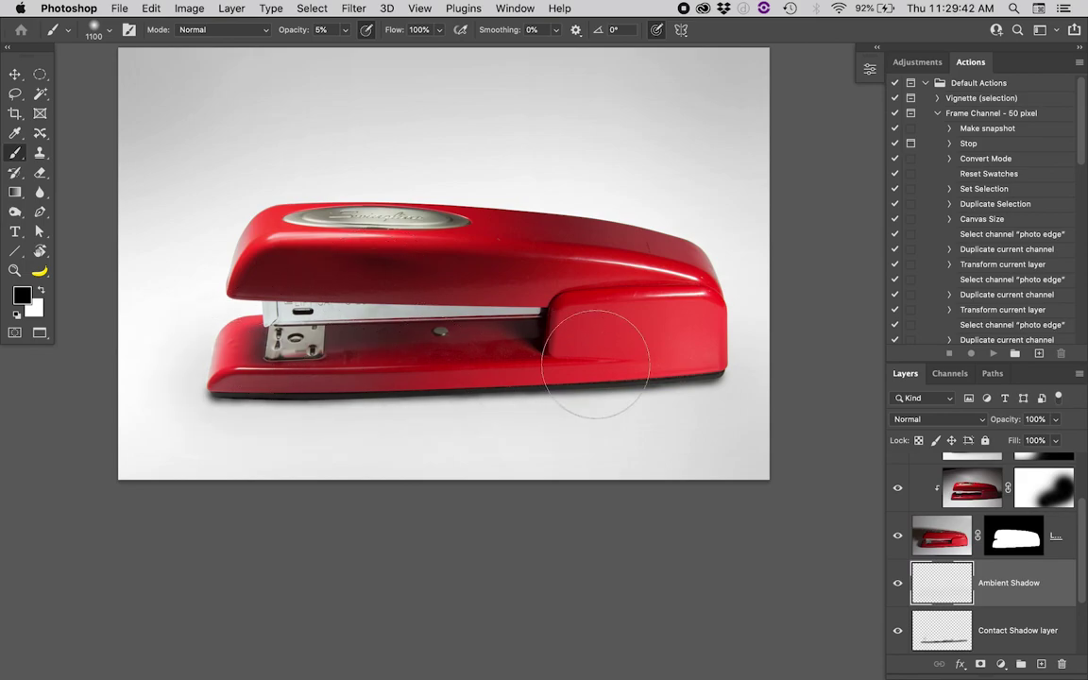
Hide and show the Ambient Shadow layer to judge the strengthened soft shadow.
click(898, 582)
click(898, 583)
click(898, 582)
click(898, 582)
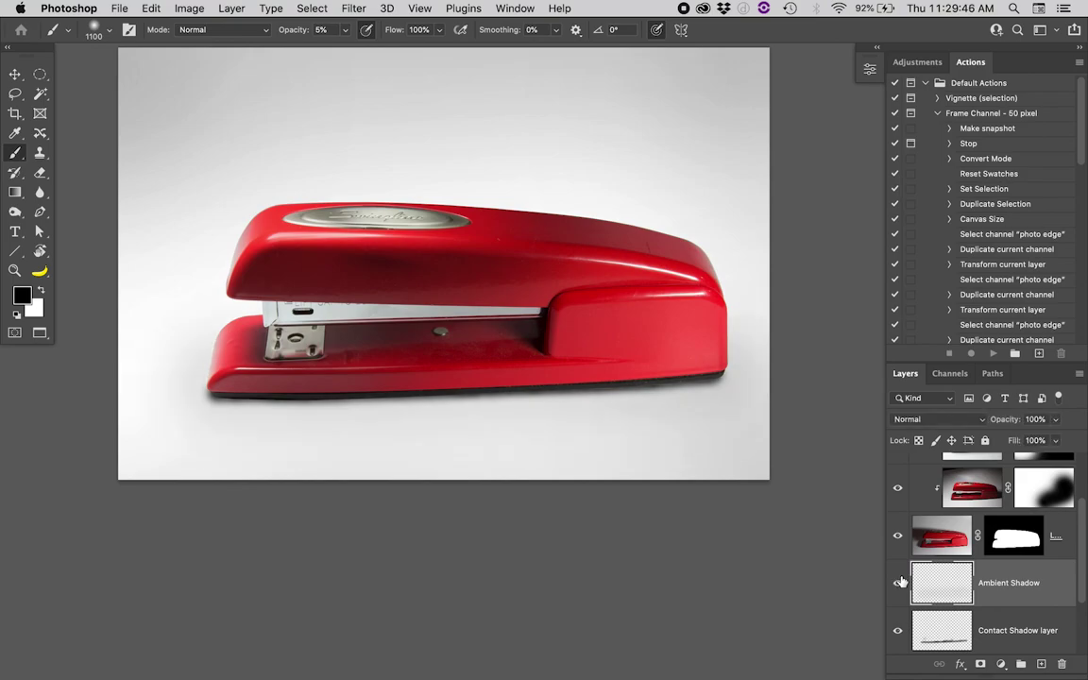
Toggle the visibility of the Contact Shadow and Ambient Shadow layers to compare the stapler with and without its shadows.
scroll(900, 582, down, 2)
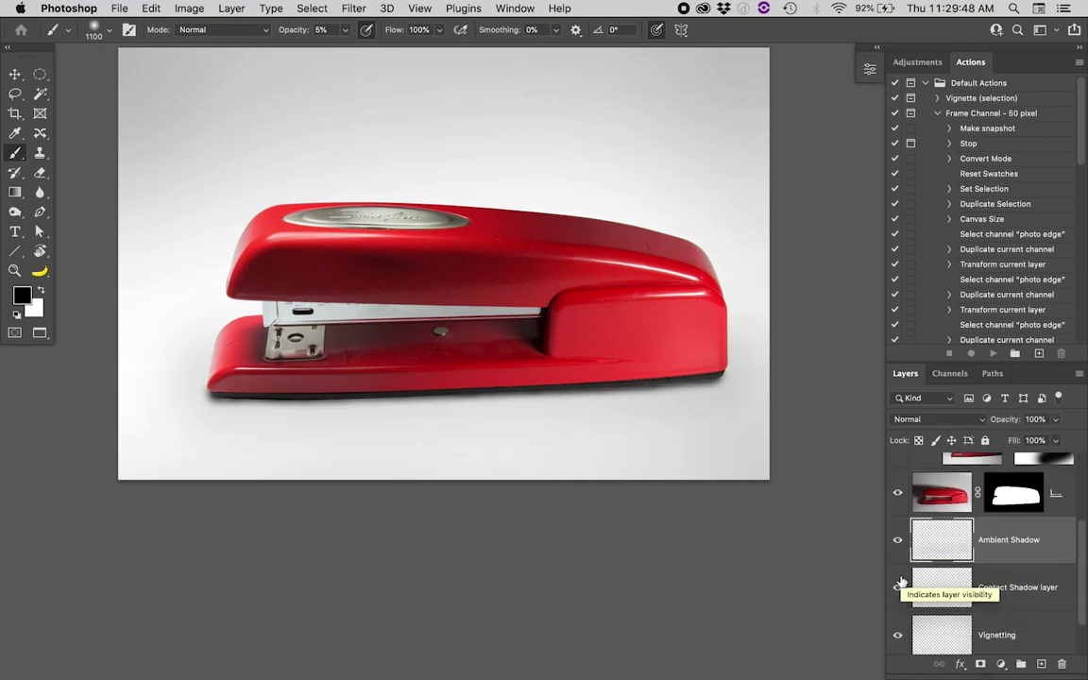
click(898, 586)
click(898, 584)
click(898, 584)
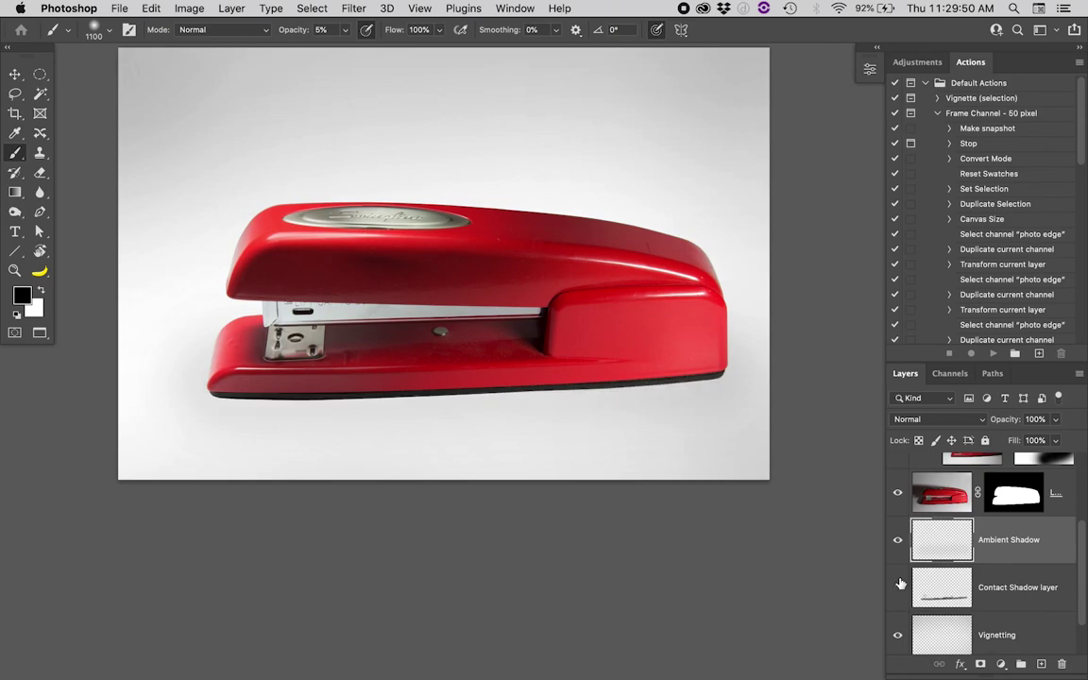
click(898, 584)
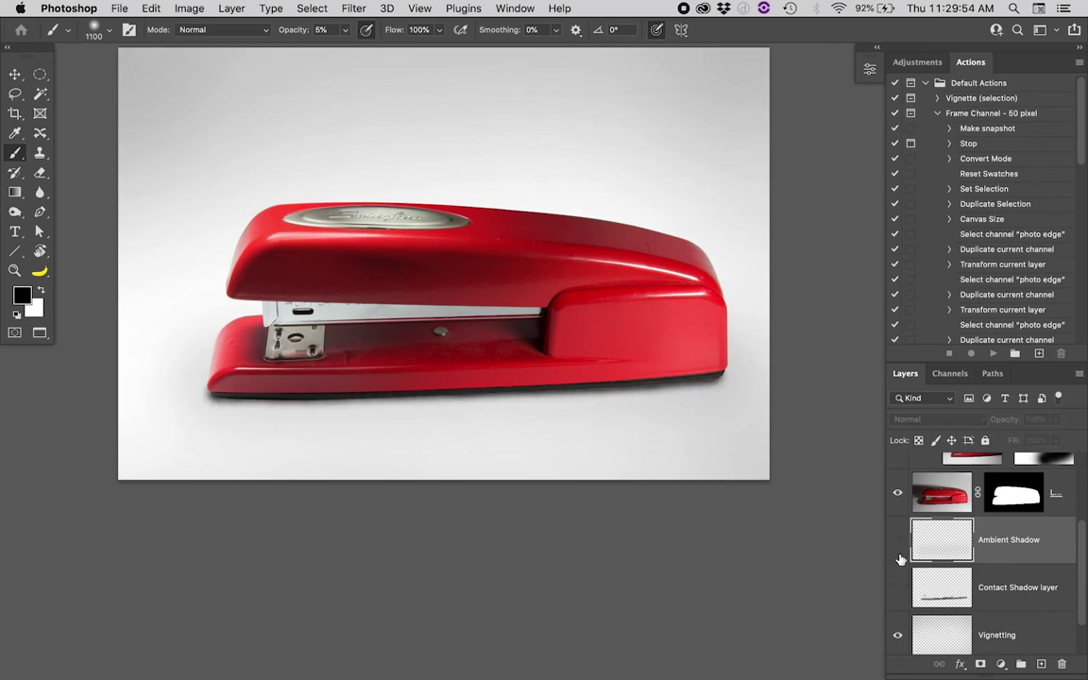
click(898, 585)
click(898, 584)
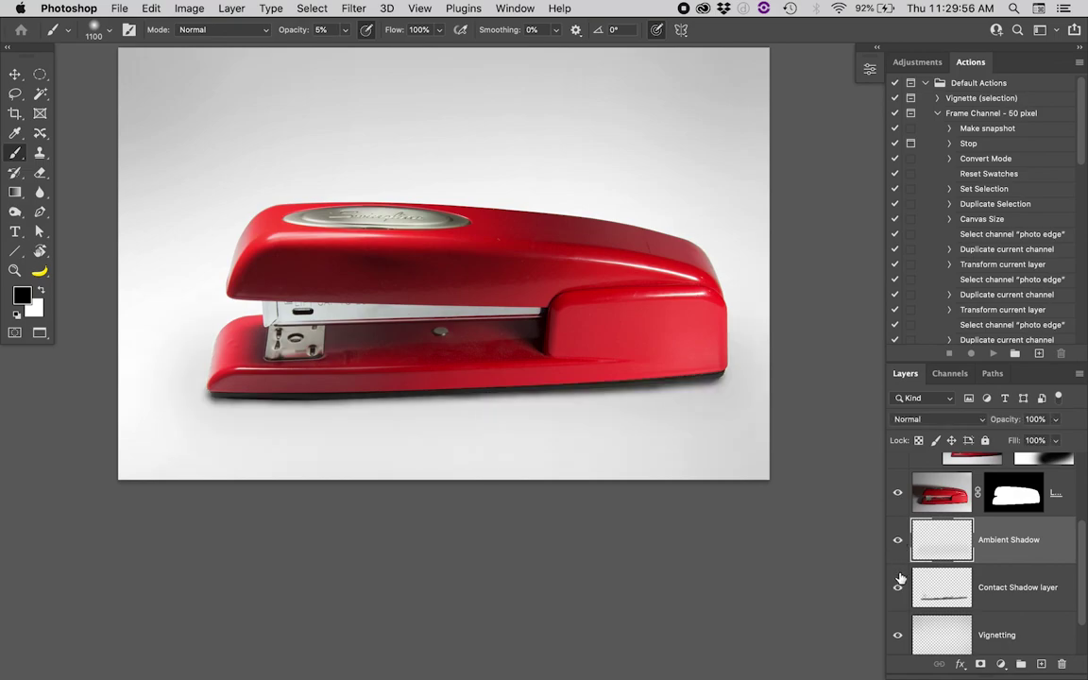
click(897, 585)
click(898, 585)
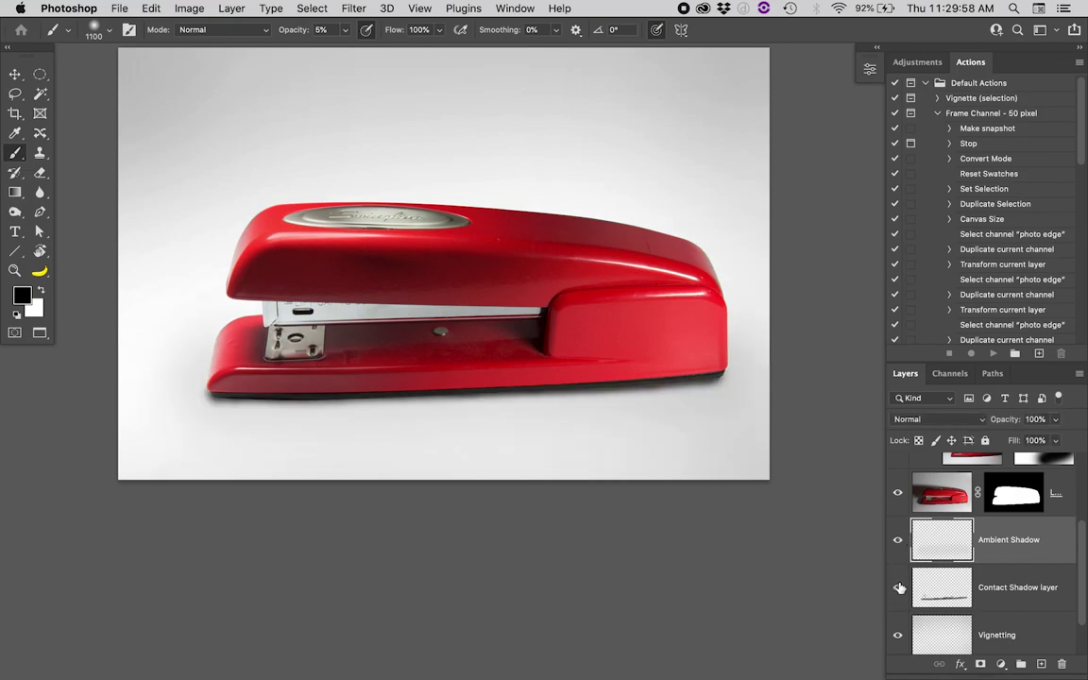